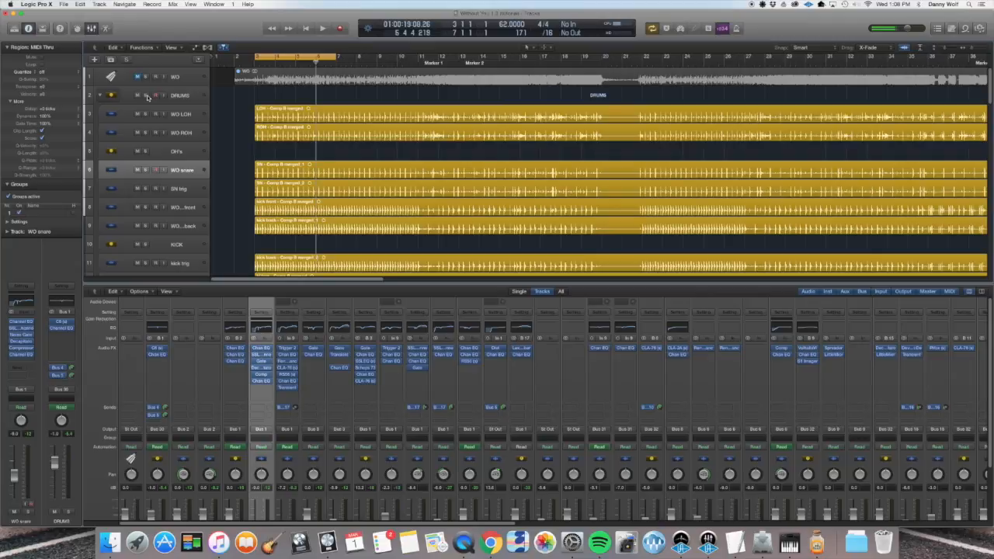
- Play back a section of the full mix and of the soloed DRUMS stack with the trigger tracks muted
key("space")
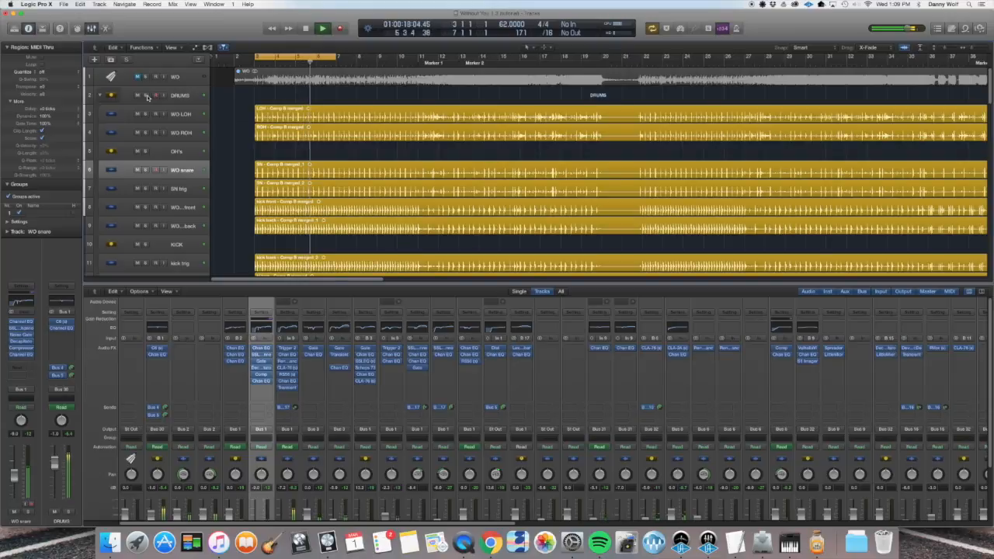
key("space")
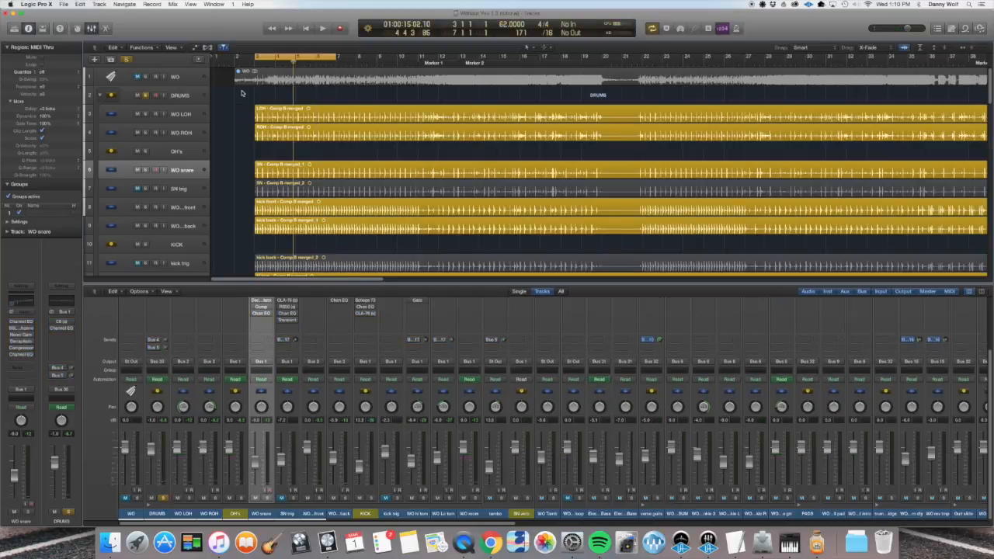
key("space")
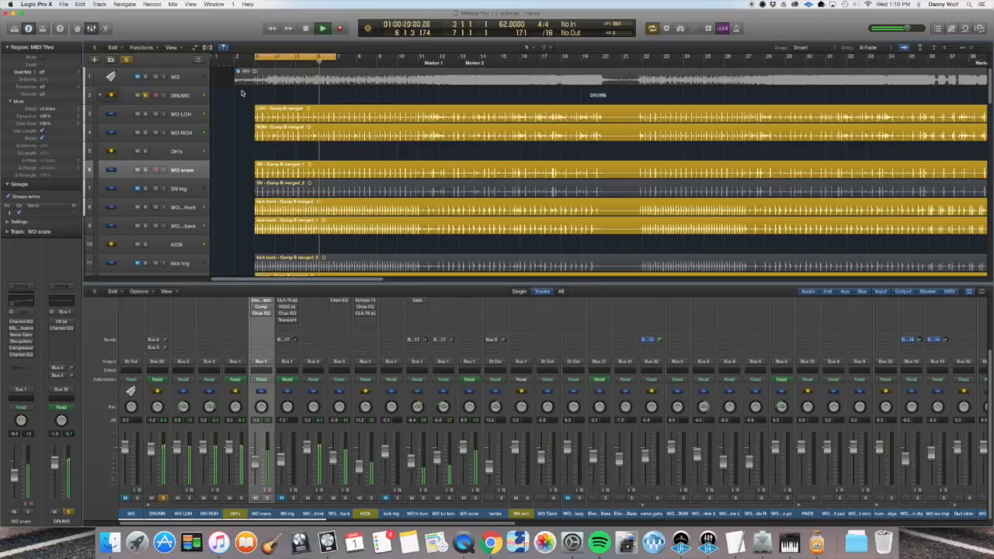
key("space")
- Solo the OH's stack and audition its WO LOH and WO ROH overhead tracks
left_click(146, 153)
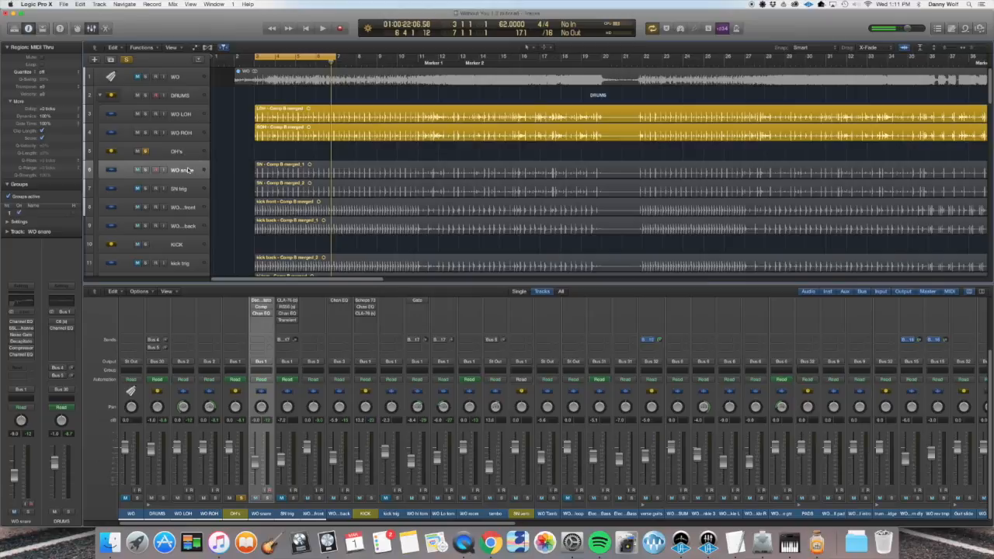
left_click(225, 148)
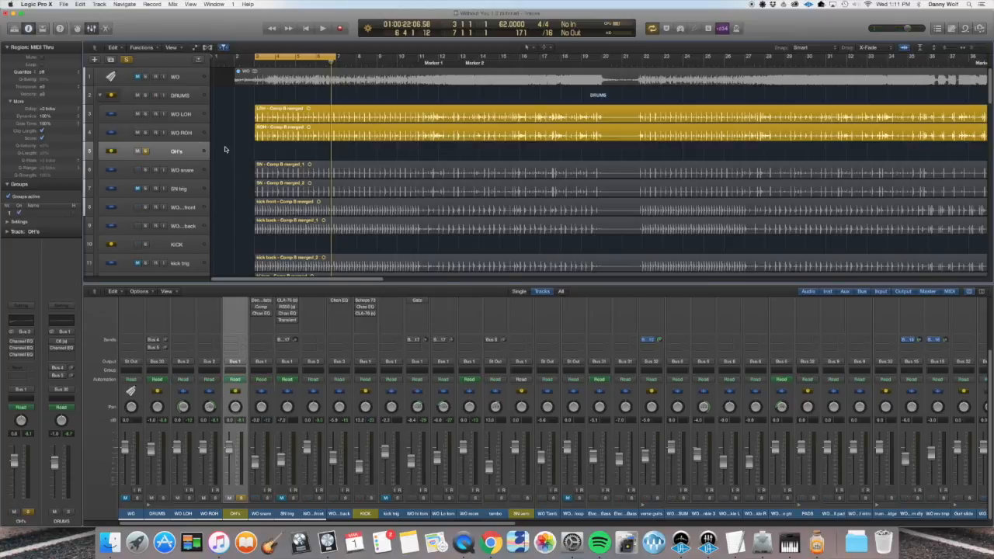
left_click(190, 116)
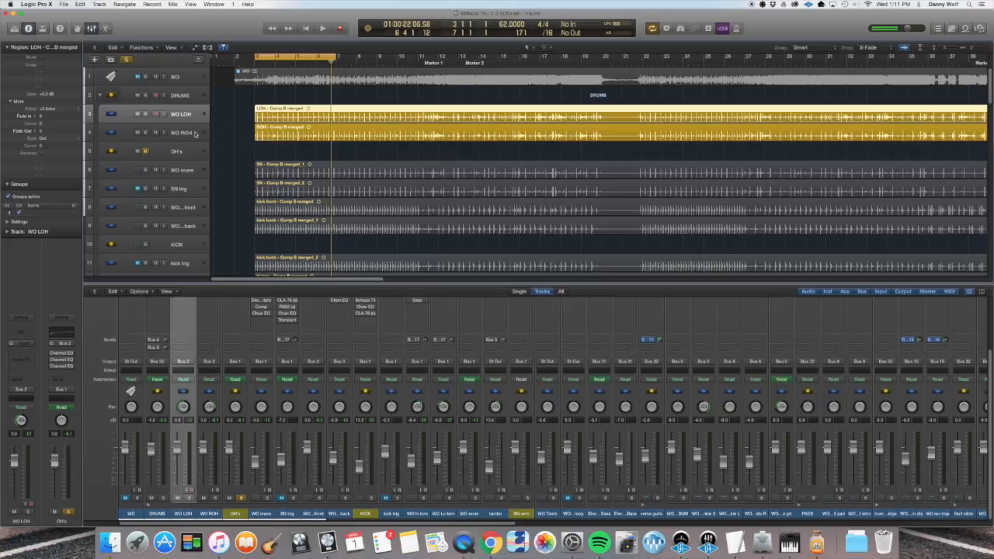
left_click(196, 134)
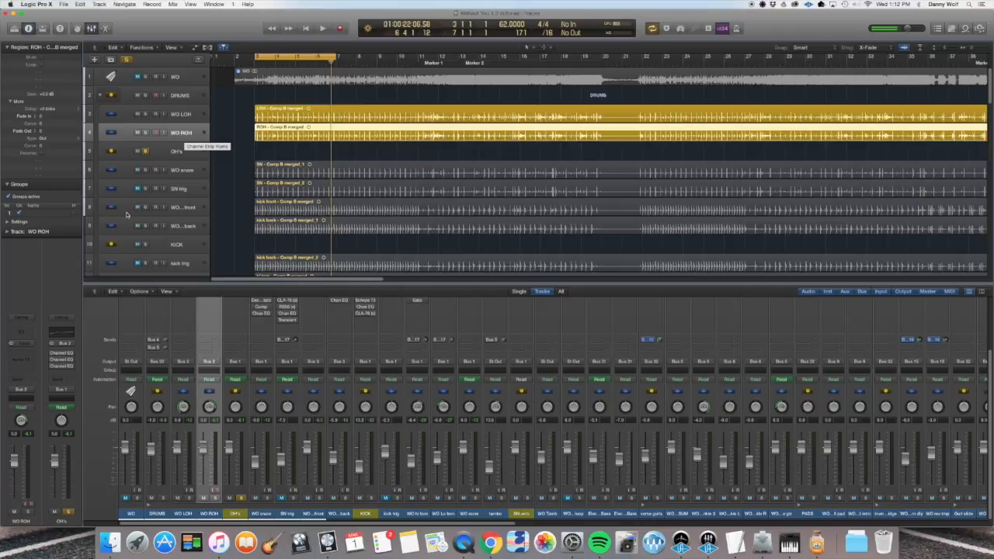
left_click(179, 115)
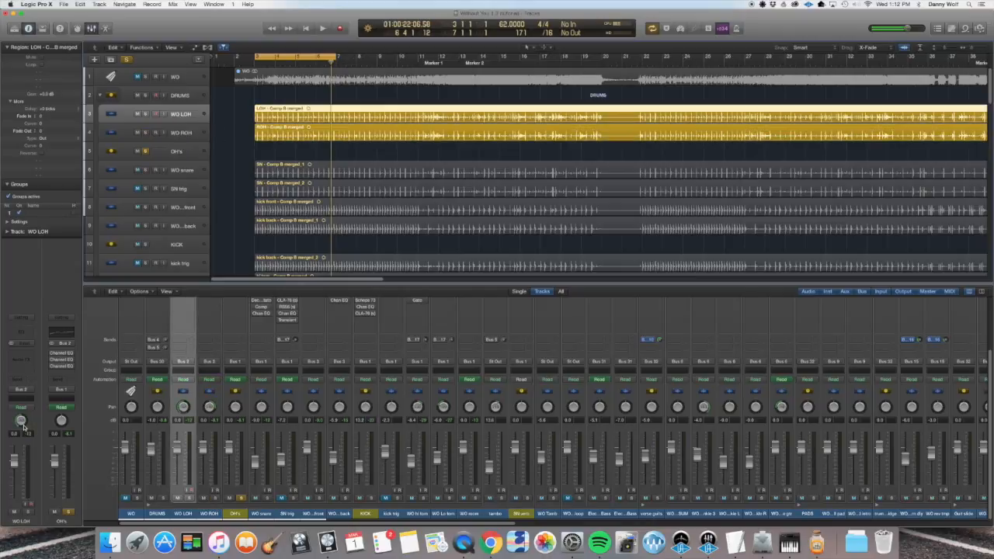
left_click(180, 134)
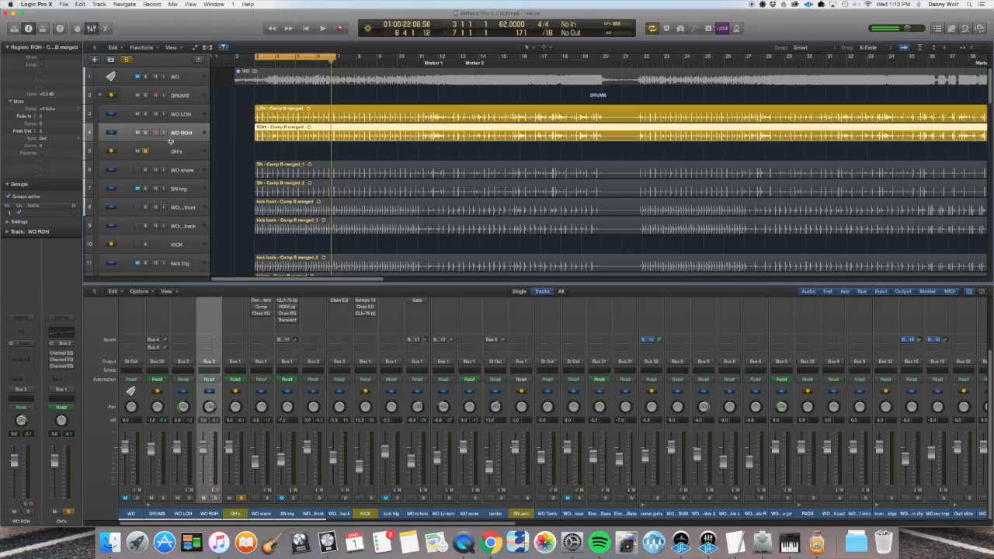
key("space")
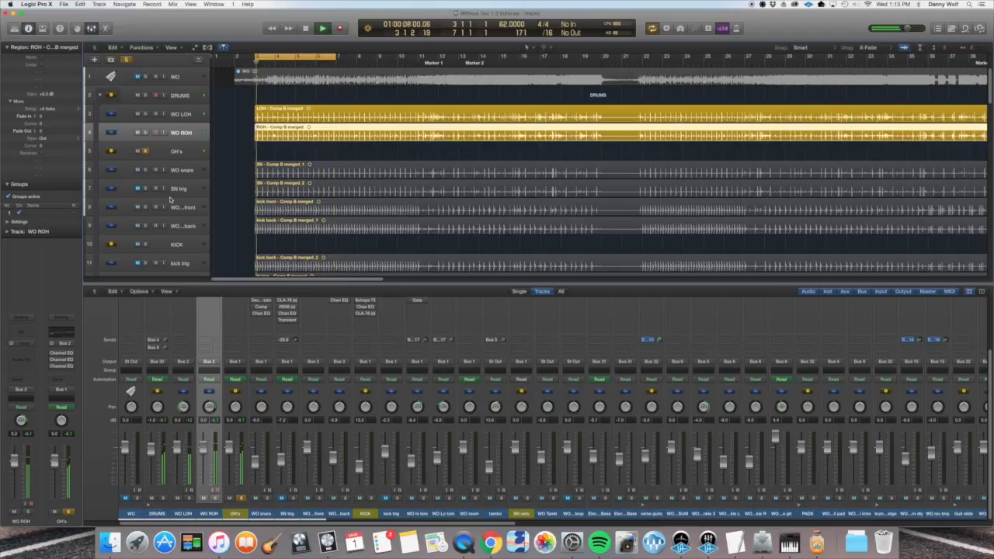
key("space")
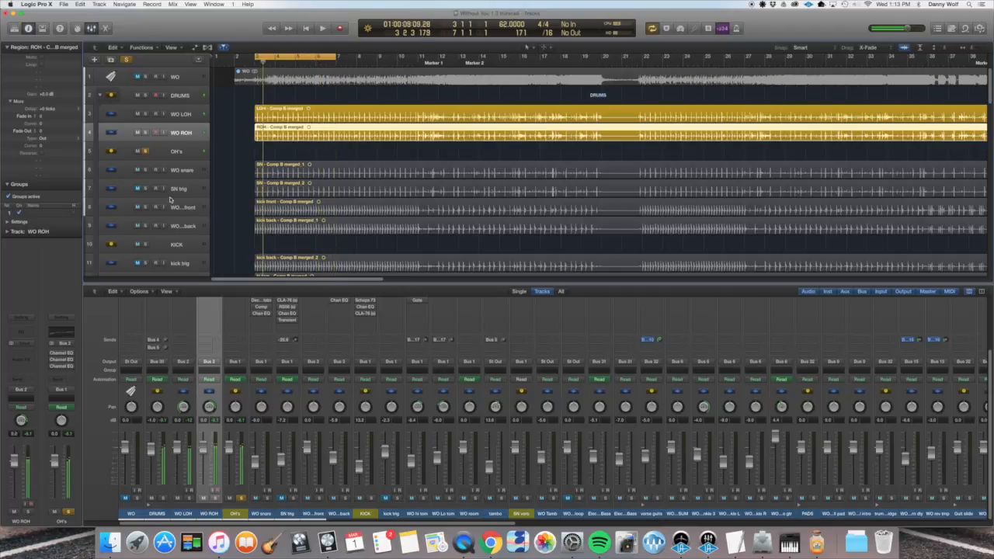
- Play the OH's stack and compare its first Channel EQ bypassed and enabled with the EQ curve open
left_click(180, 145)
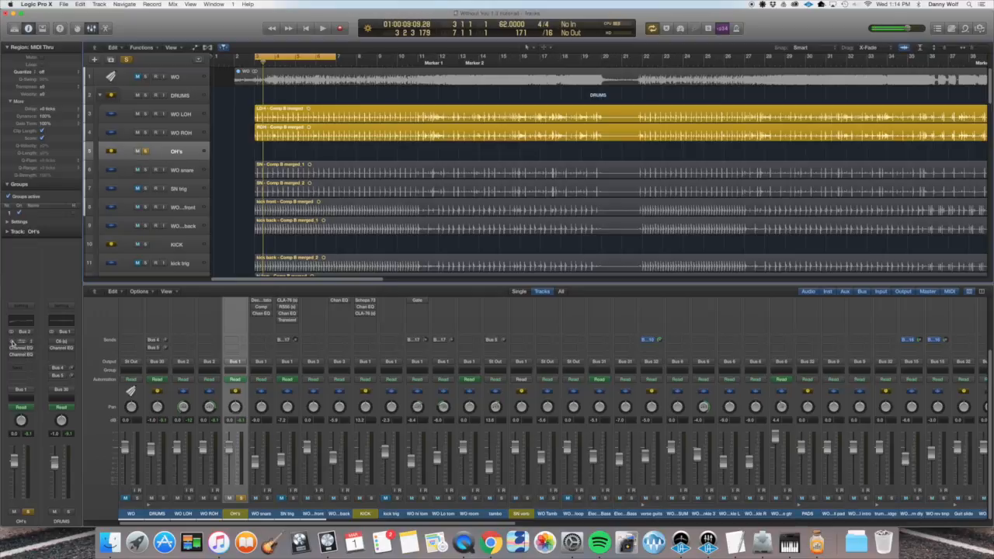
key("space")
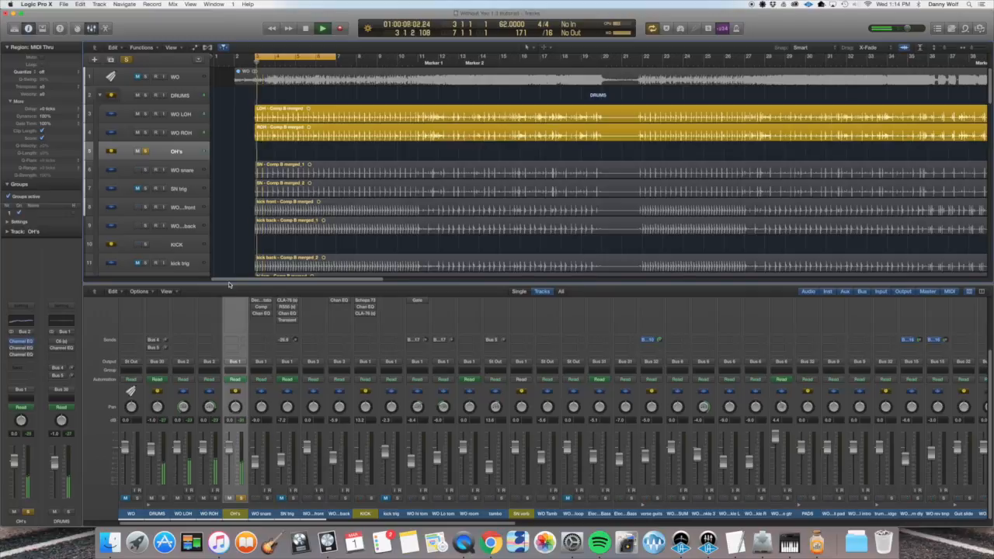
left_click(20, 342)
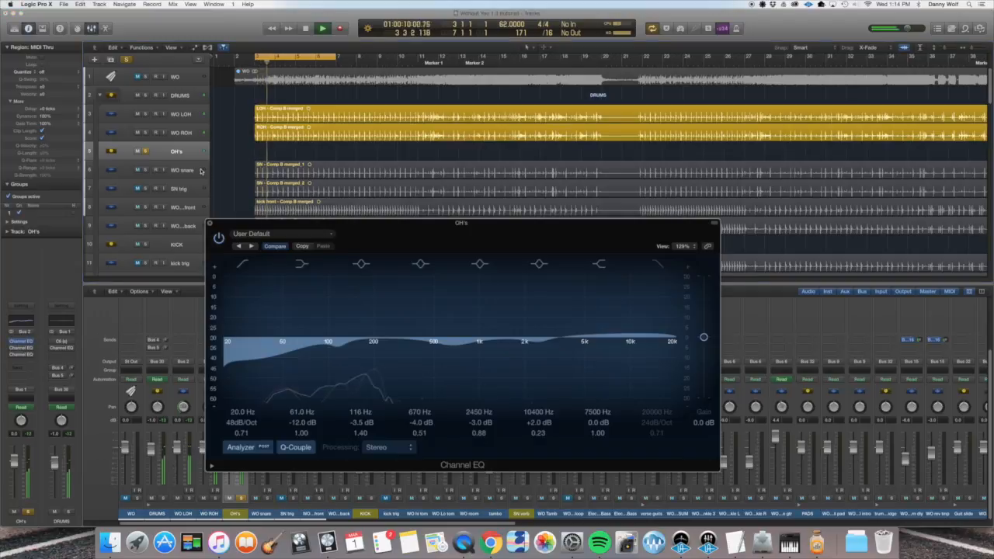
left_click(12, 342)
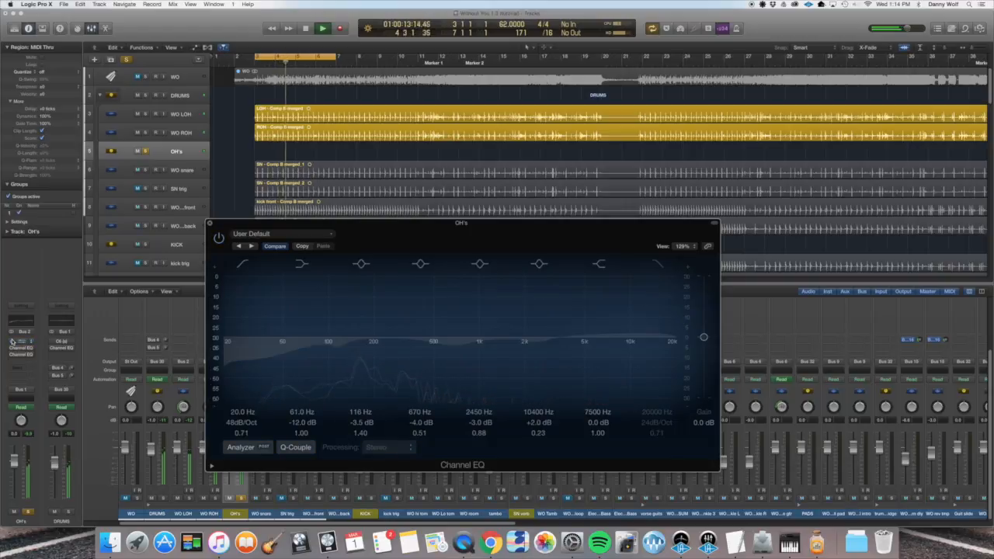
left_click(11, 342)
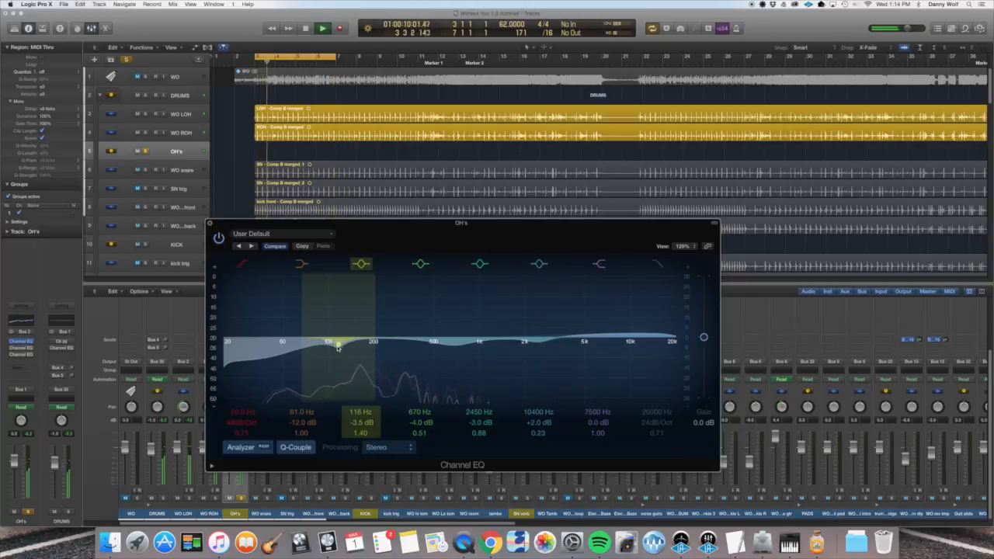
- Set the 116 Hz band of the OH's EQ to 112 Hz, audition the 670 Hz band at +9.0 dB and cut it to -4.5 dB
mouse_move(339, 347)
left_mouse_down()
mouse_move(339, 311)
mouse_move(334, 346)
left_mouse_up()
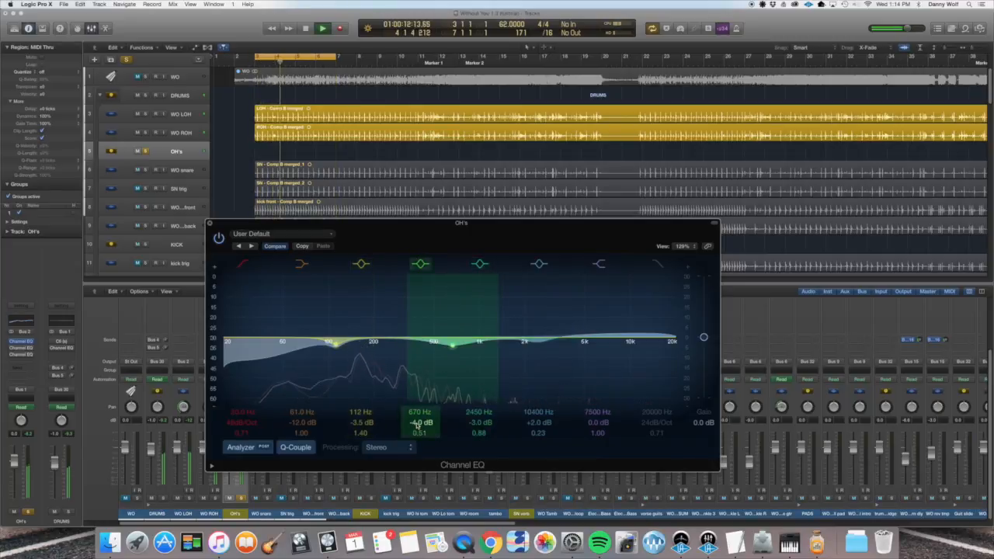
left_click_drag(417, 426, 417, 381)
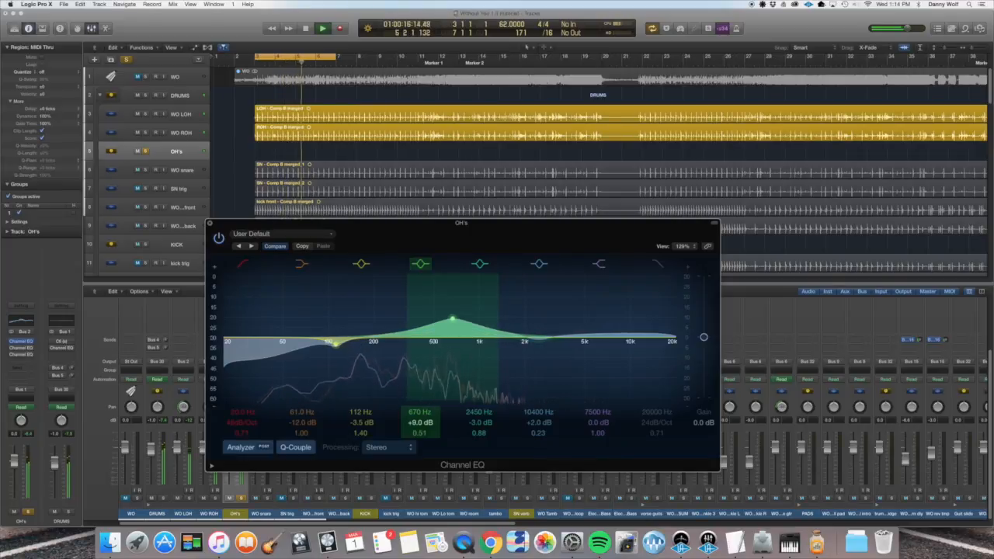
left_click_drag(417, 381, 417, 426)
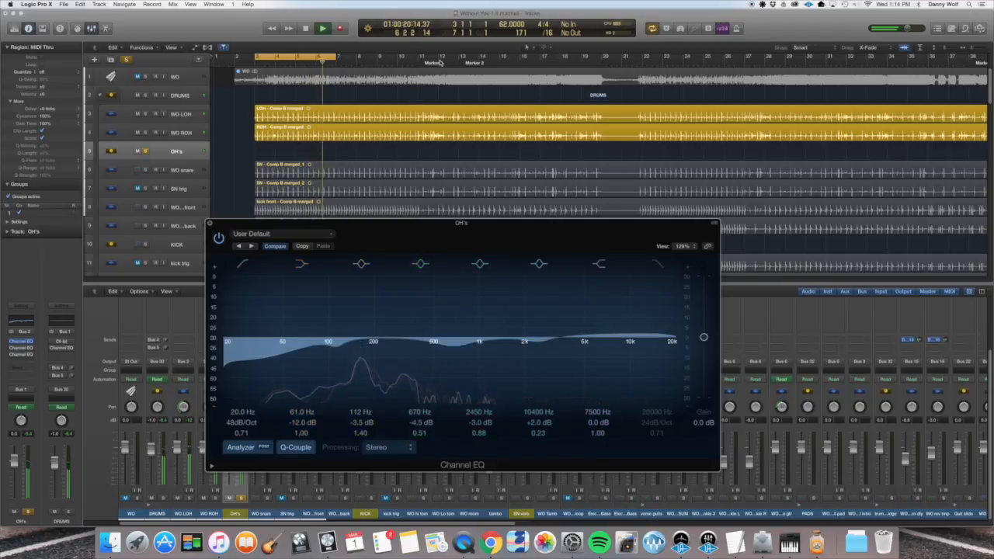
- Cycle bars 12 to 15 and set the OH's EQ gain to -4.0 dB at 670 Hz and -3.5 dB at 2450 Hz
left_click_drag(439, 63, 499, 60)
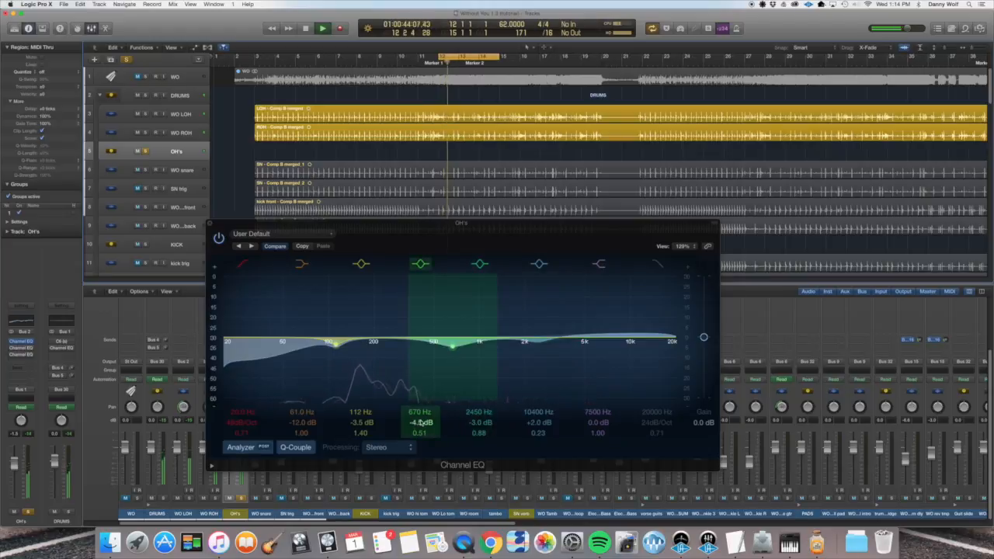
mouse_move(418, 422)
left_mouse_down()
mouse_move(417, 392)
mouse_move(419, 451)
mouse_move(420, 391)
mouse_move(420, 425)
left_mouse_up()
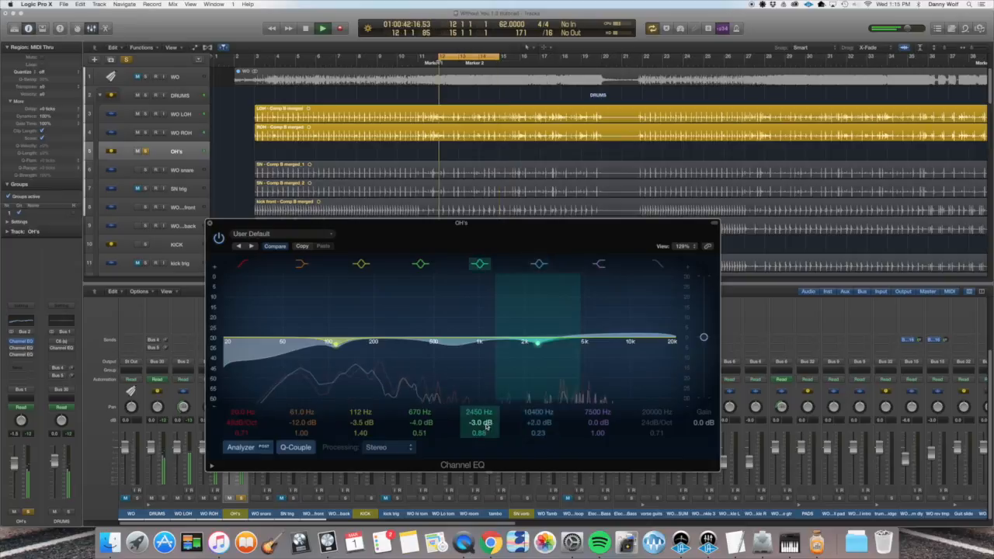
mouse_move(480, 423)
left_mouse_down()
mouse_move(479, 393)
mouse_move(479, 424)
left_mouse_up()
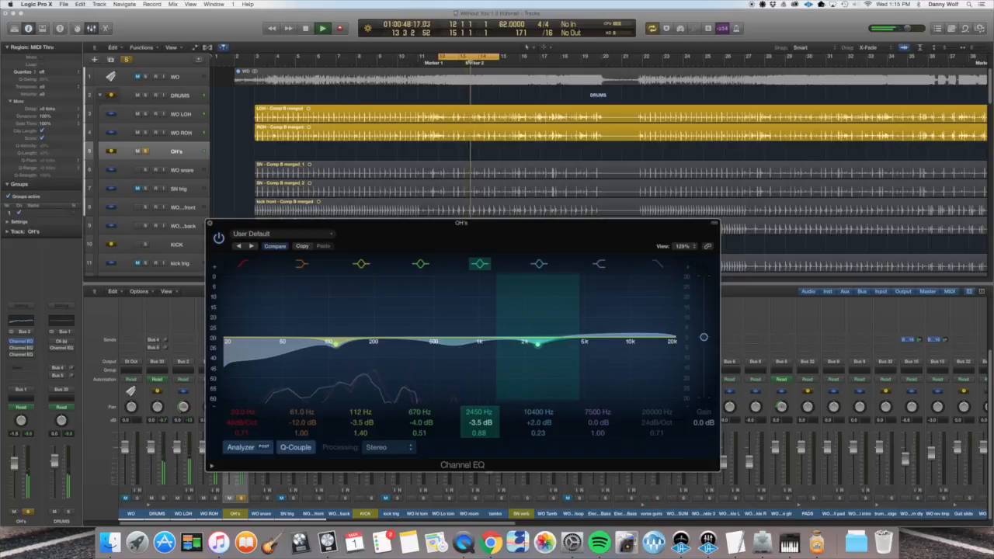
- Try the OH's EQ 10400 Hz band at +1.5 dB and restore its gain to +2.0 dB
left_click(534, 421)
mouse_move(535, 421)
left_mouse_down()
mouse_move(535, 395)
mouse_move(534, 422)
left_mouse_up()
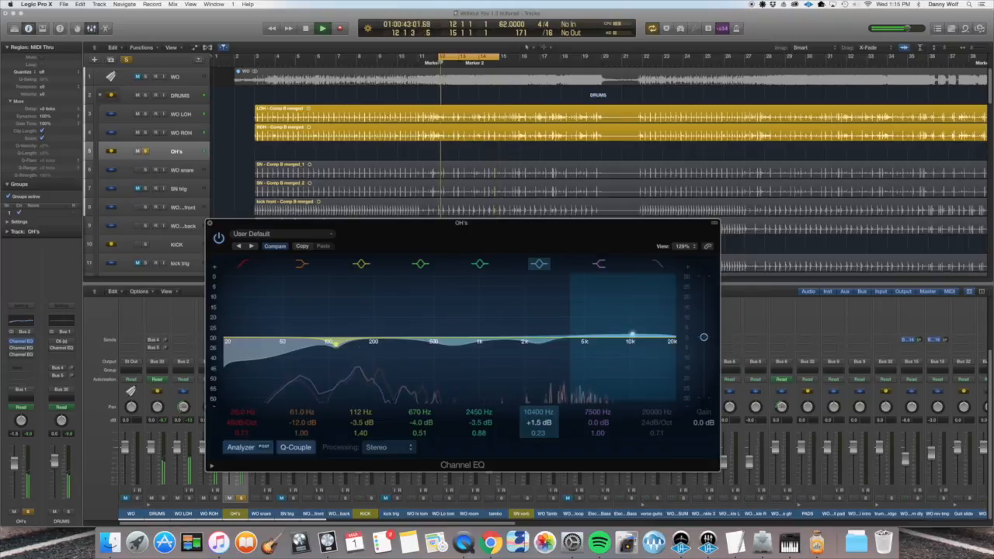
left_click_drag(534, 421, 535, 421)
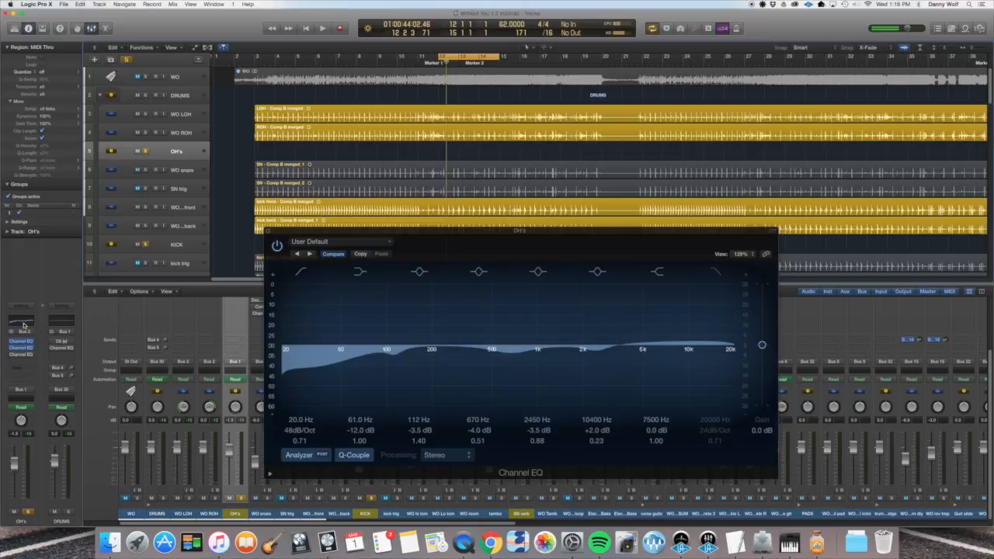
- Play the overheads together with the soloed kick and compare the first OH's Channel EQ bypassed and enabled
key("space")
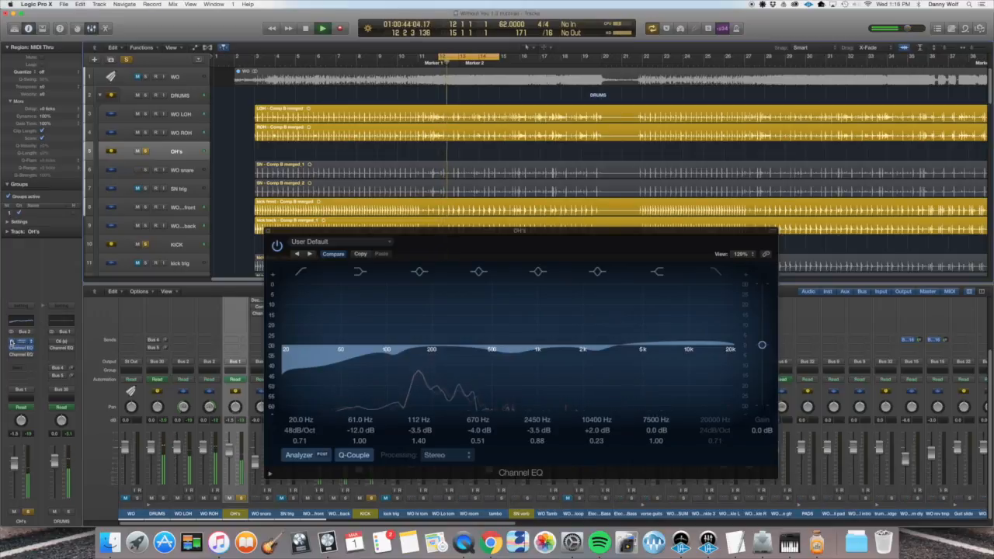
left_click(11, 342)
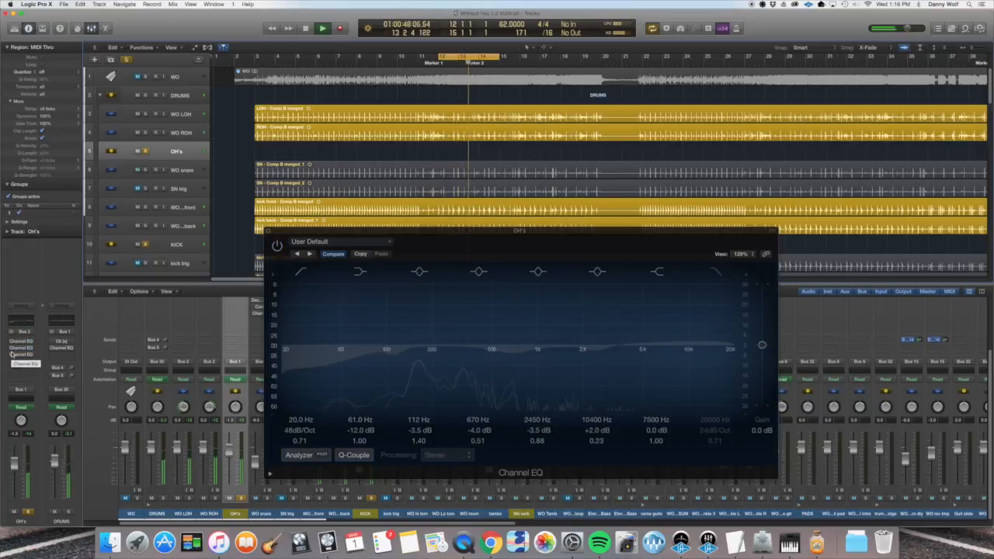
left_click(11, 344)
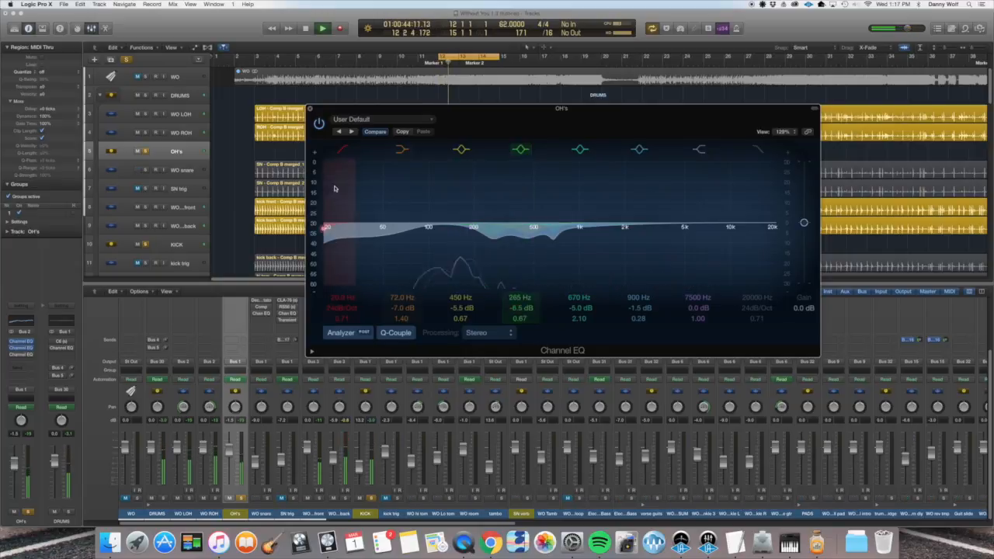
- Compare the second OH's Channel EQ bypassed and enabled while the overheads and kick play
left_click(319, 125)
key("space")
key("space")
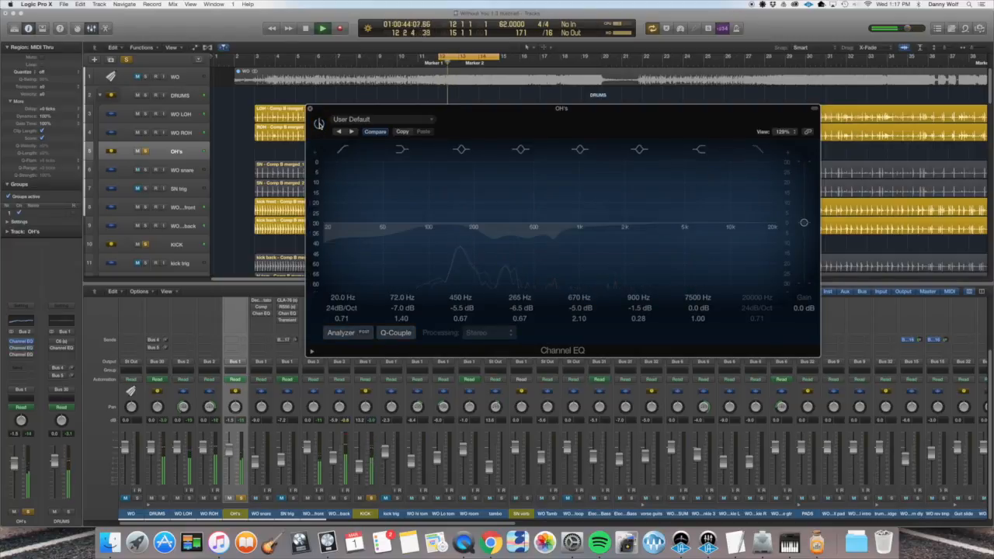
left_click(319, 124)
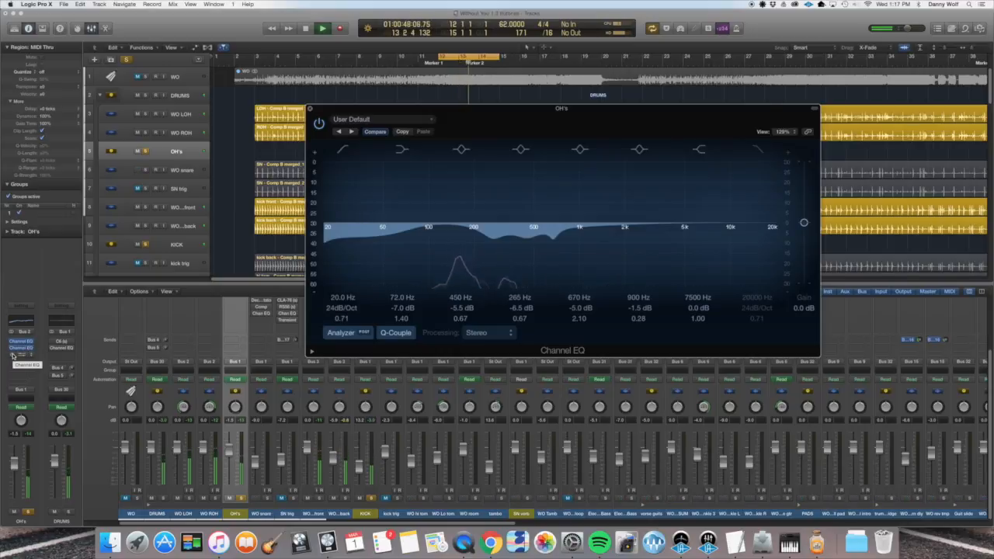
- Audition the 158 Hz and 2600 Hz cuts in the third OH's Channel EQ during playback and close the plug-in
key("space")
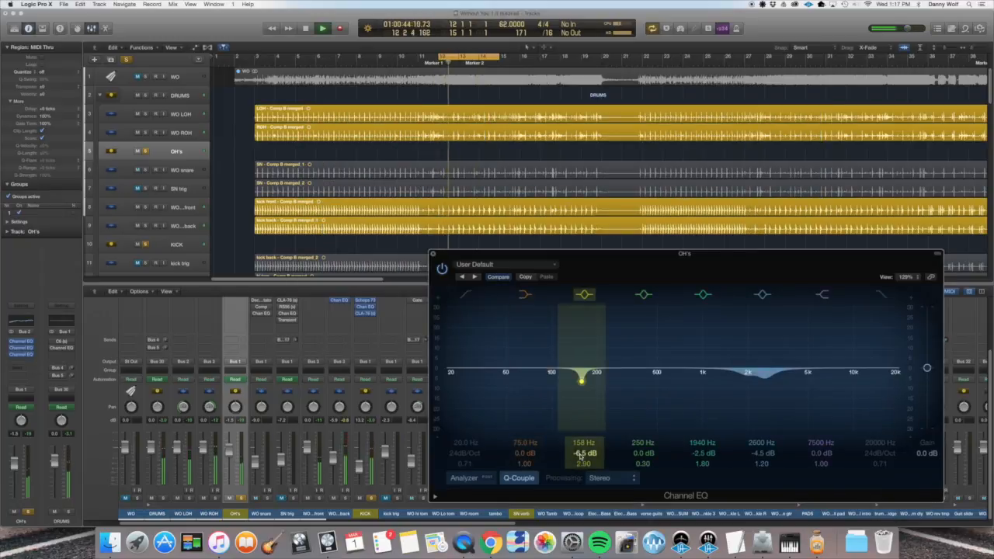
mouse_move(582, 379)
left_mouse_down()
mouse_move(581, 341)
mouse_move(582, 388)
mouse_move(581, 379)
left_mouse_up()
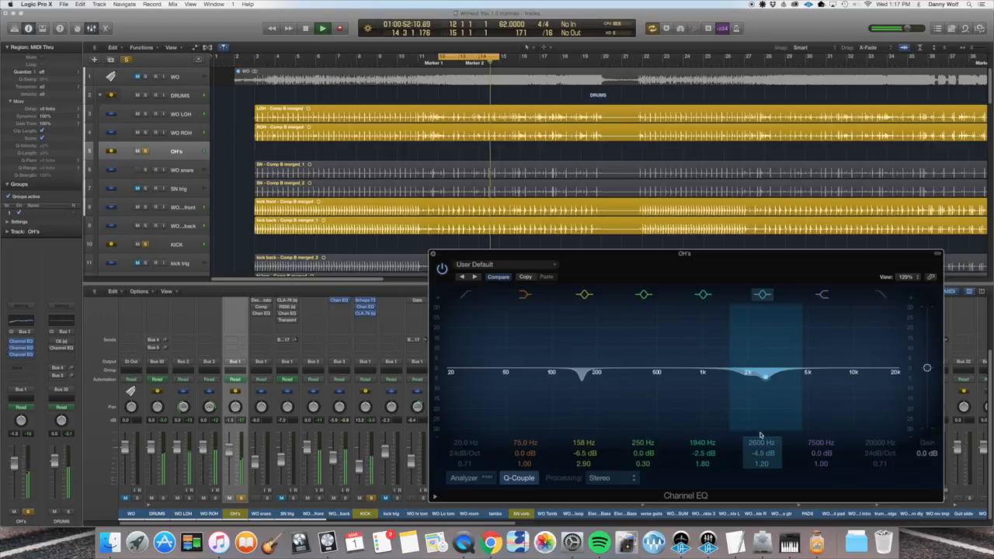
mouse_move(761, 455)
left_mouse_down()
mouse_move(761, 434)
mouse_move(762, 454)
left_mouse_up()
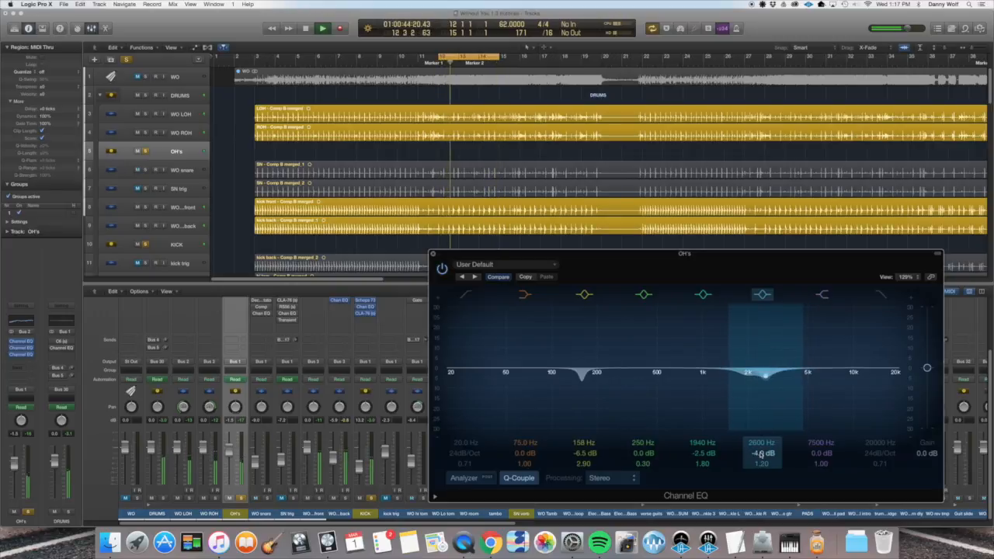
left_click(434, 254)
- Bypass all three Channel EQs on the OH's stack during playback and re-enable them to compare the sound
left_click_drag(11, 341, 11, 355)
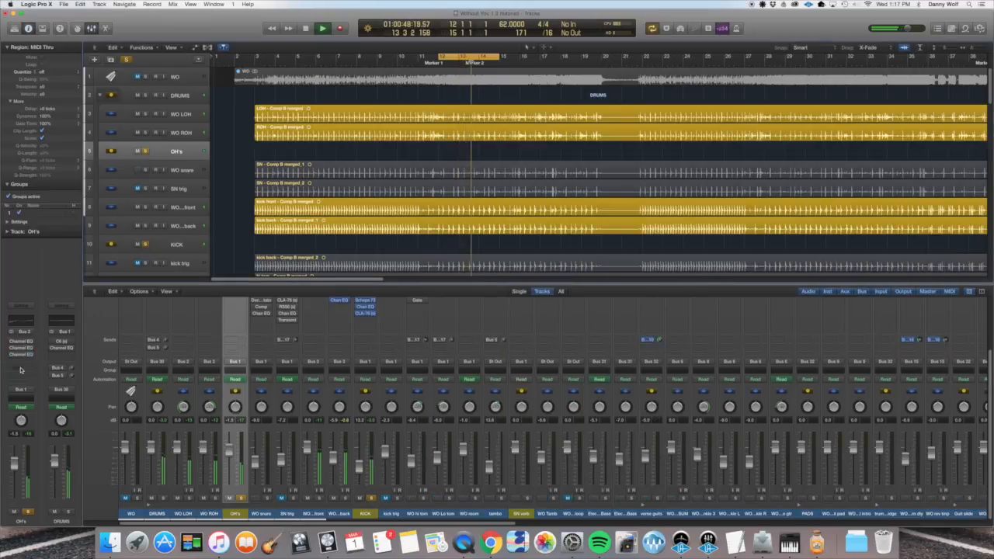
left_click_drag(11, 341, 11, 355)
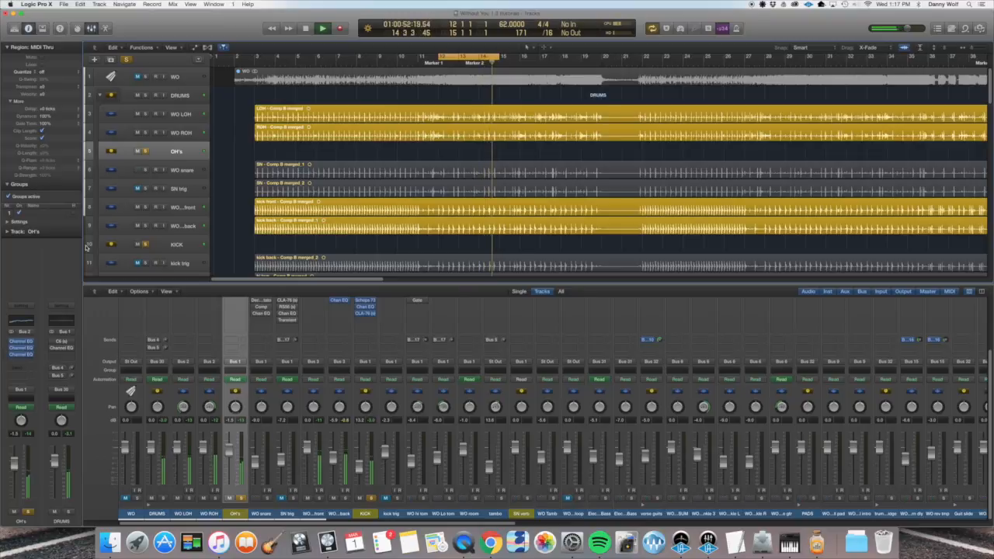
left_click(139, 171)
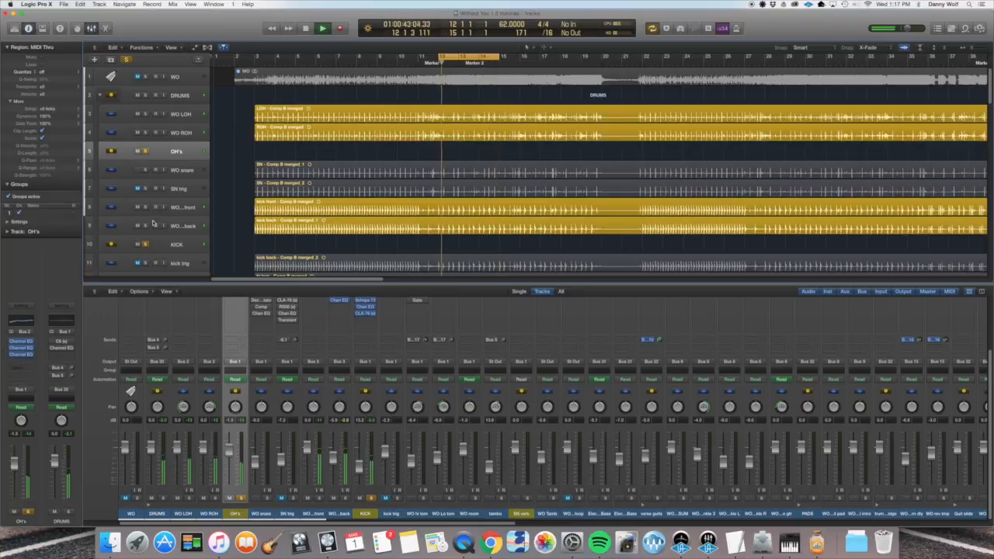
- Stop playback, solo the WO snare track, play it and open its first Channel EQ
key("space")
left_click(159, 246)
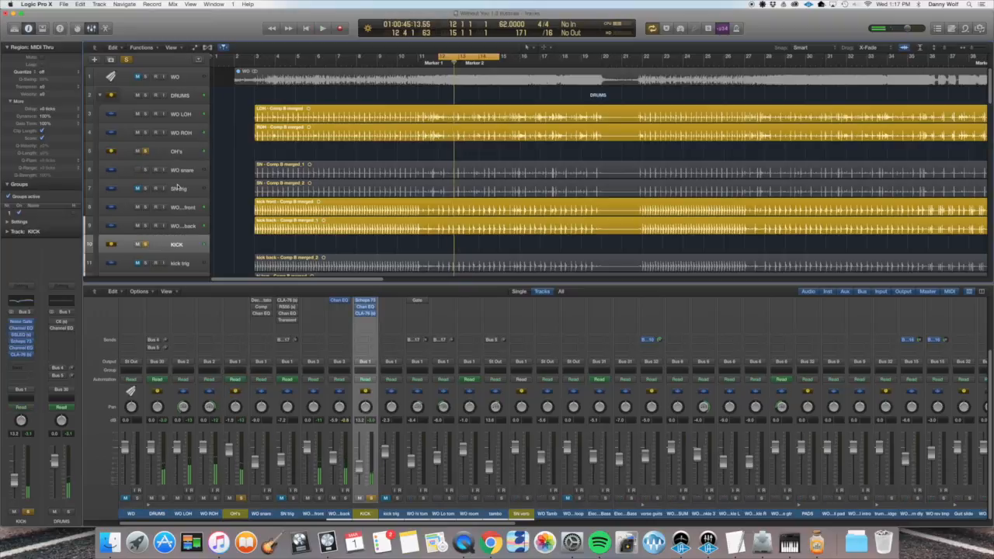
left_click(146, 172)
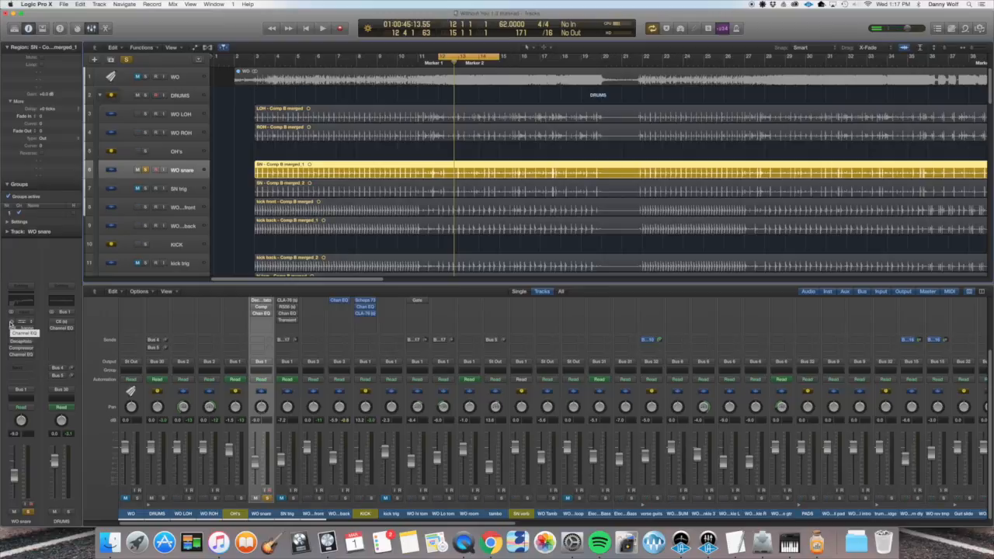
key("space")
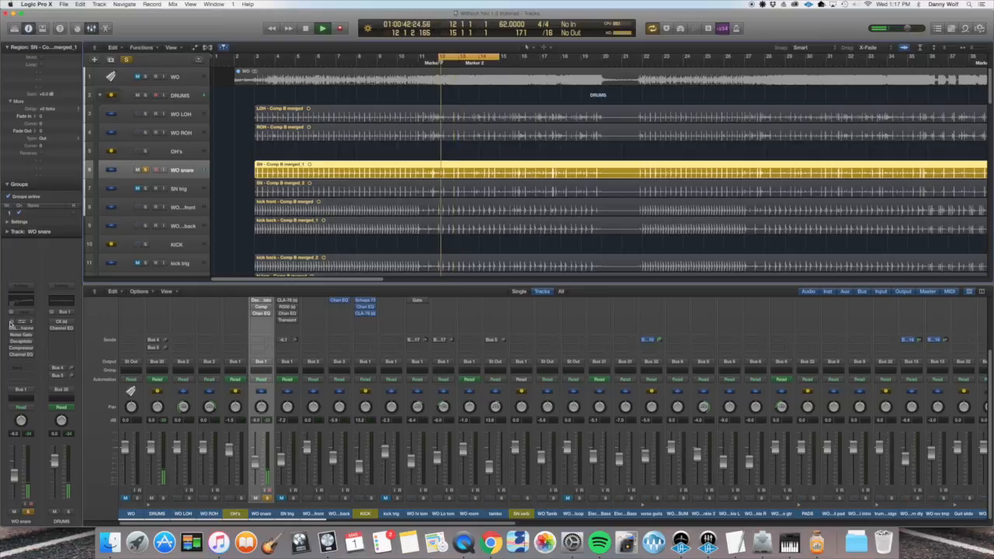
left_click(21, 321)
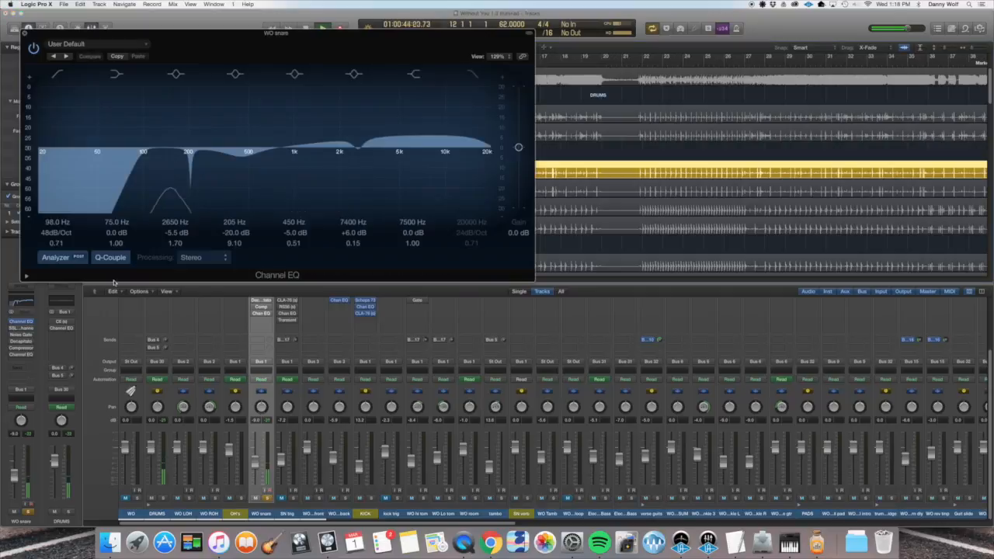
left_click_drag(297, 48, 436, 127)
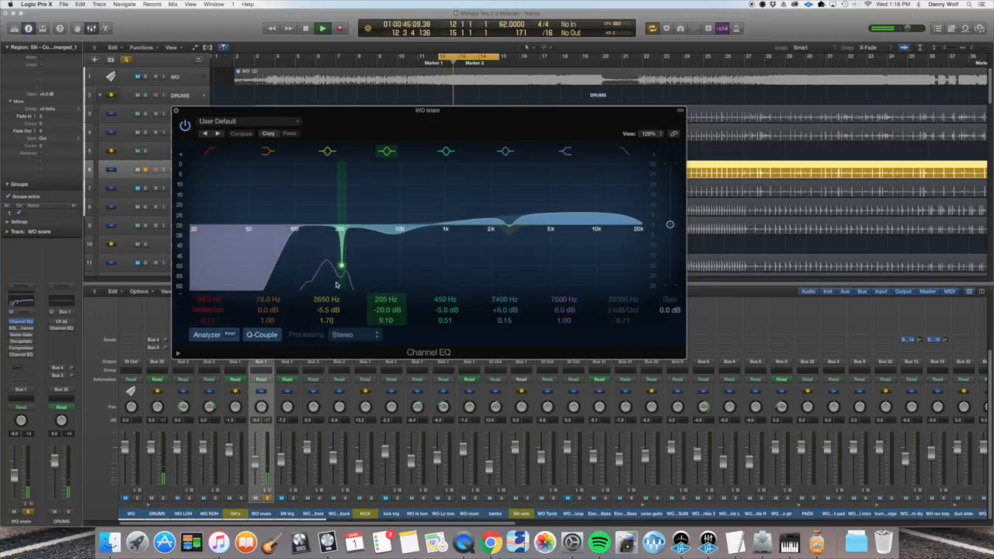
- Audition the 205 Hz band of the snare's first Channel EQ at 0 dB and +24.0 dB, and set its gain to -17.5 dB
left_click(382, 310, "alt")
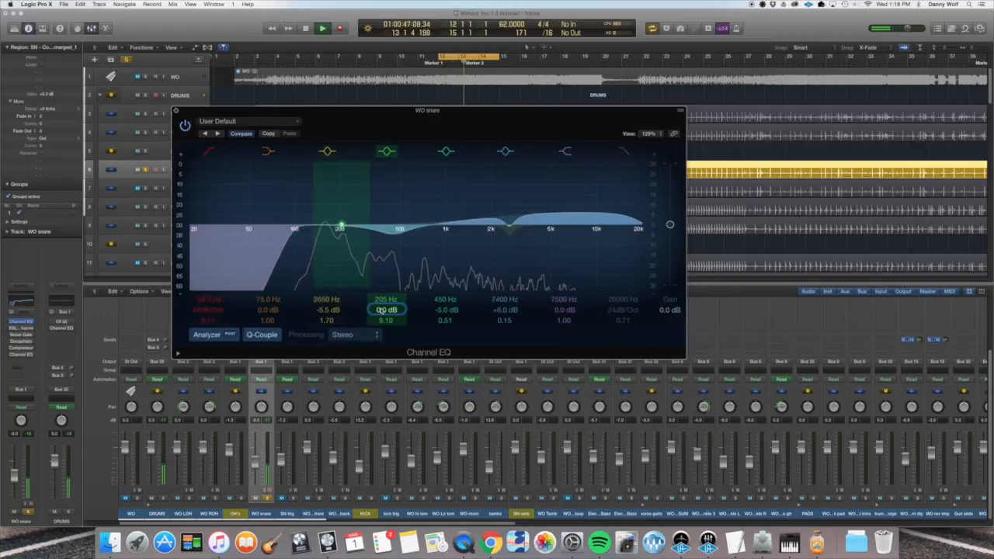
left_click_drag(382, 310, 382, 264)
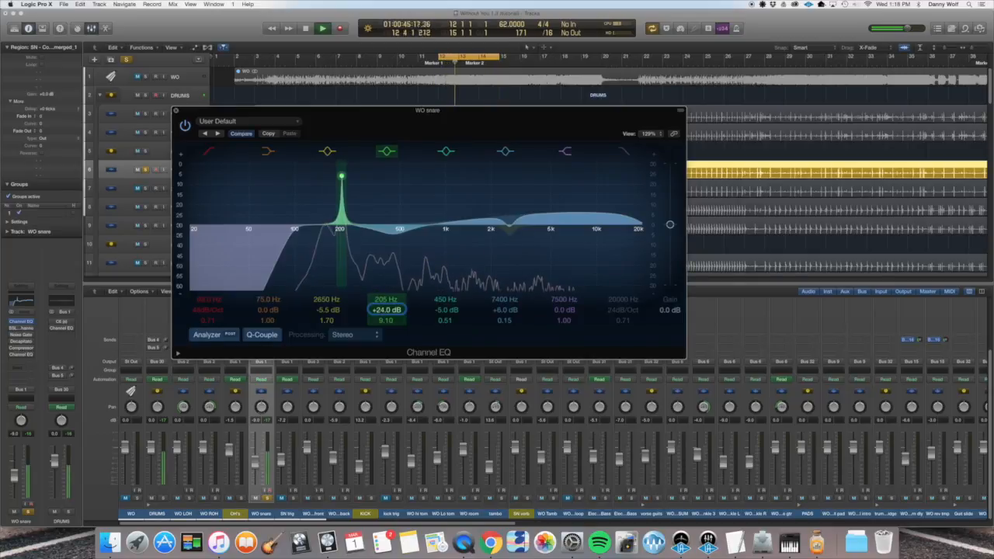
left_click_drag(341, 175, 341, 273)
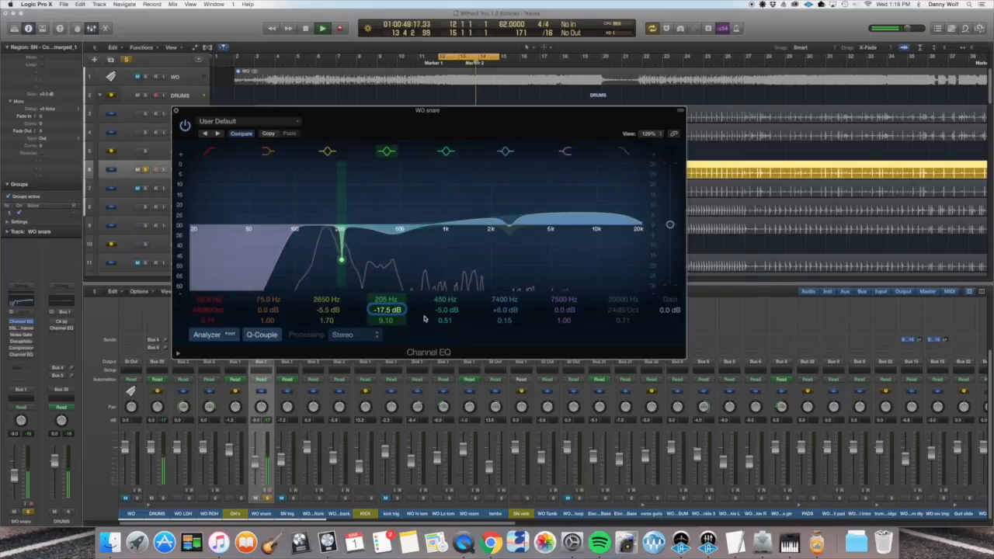
- Set the 450 Hz band to -7.5 dB and the 2650 Hz band to -9.0 dB, and compare the EQ bypassed and enabled
mouse_move(439, 313)
left_mouse_down()
mouse_move(439, 276)
mouse_move(439, 315)
left_mouse_up()
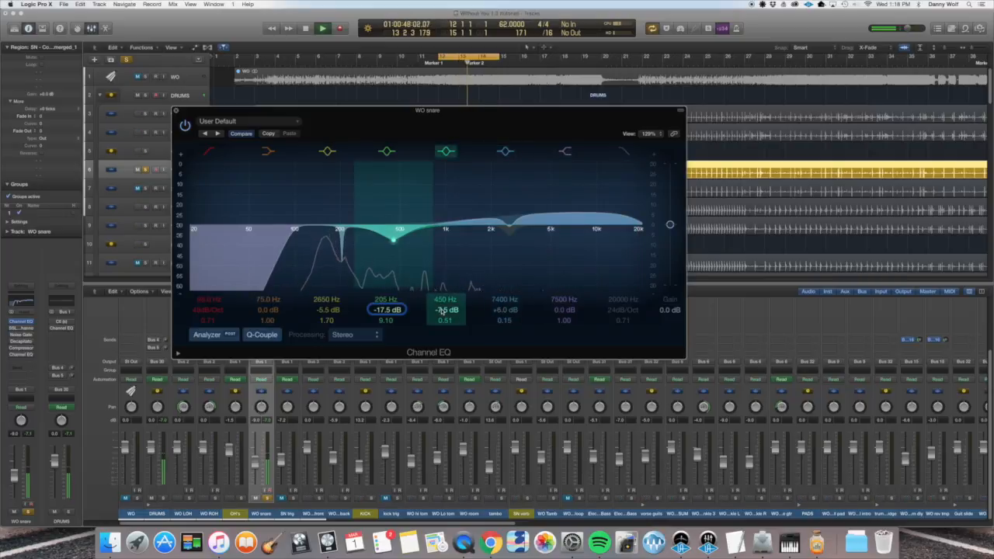
mouse_move(328, 310)
left_mouse_down()
mouse_move(328, 264)
mouse_move(329, 299)
left_mouse_up()
left_click(184, 125)
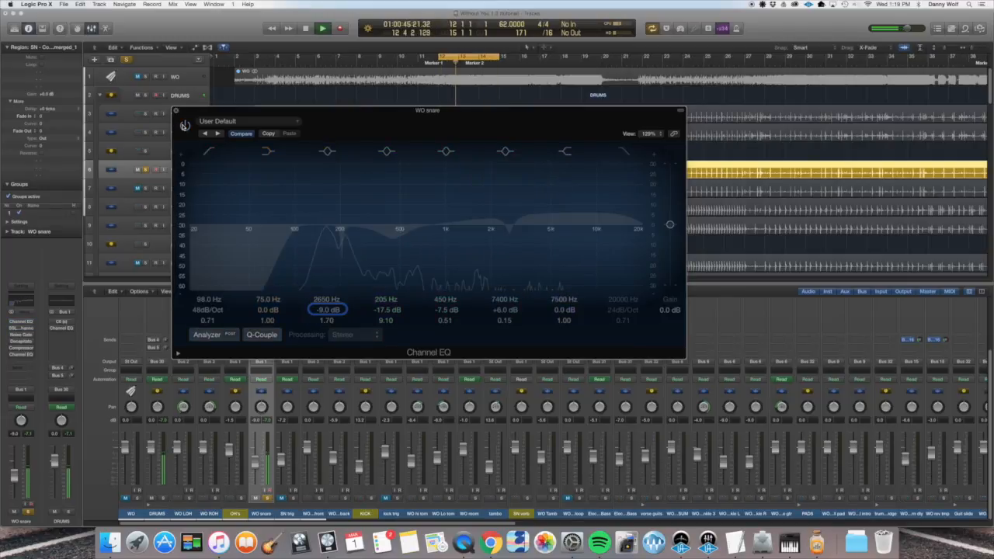
left_click(184, 125)
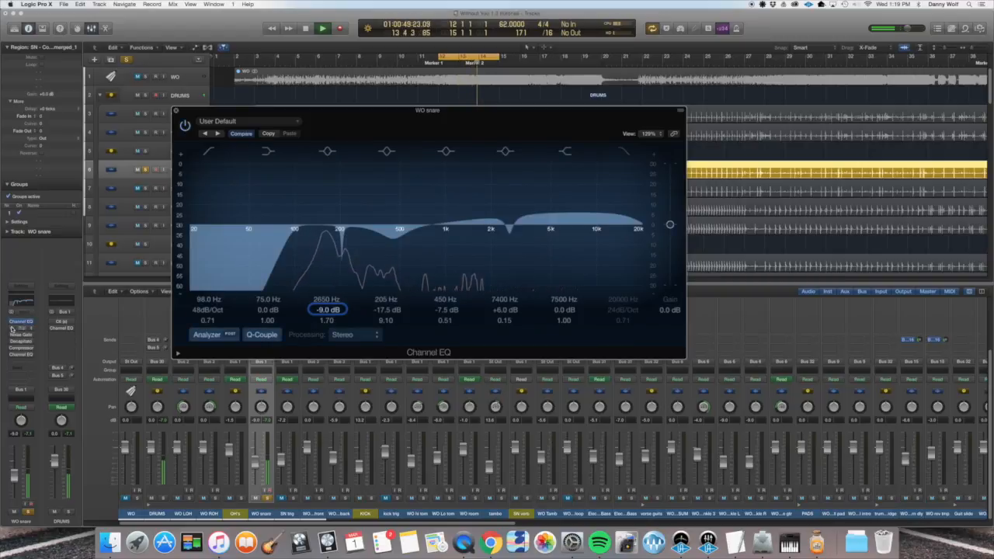
- Enable and open the snare's SSLGChannel plug-in and compare it bypassed and enabled during playback
left_click(22, 327)
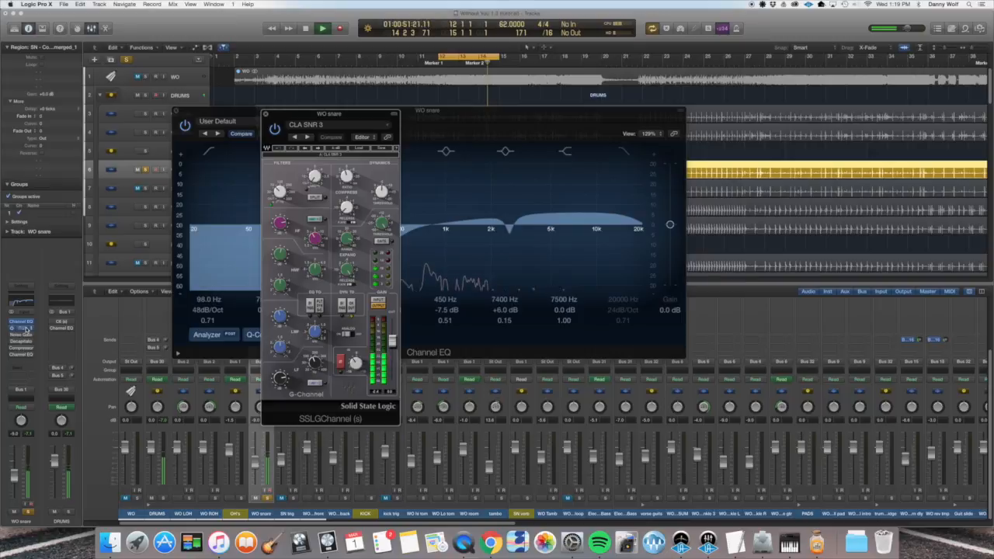
left_click_drag(329, 119, 409, 174)
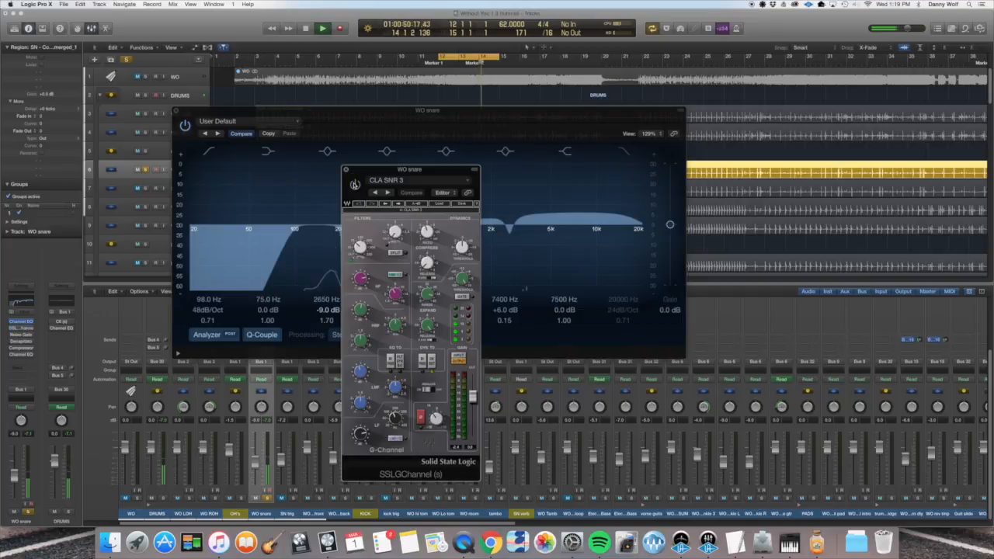
left_click(354, 184)
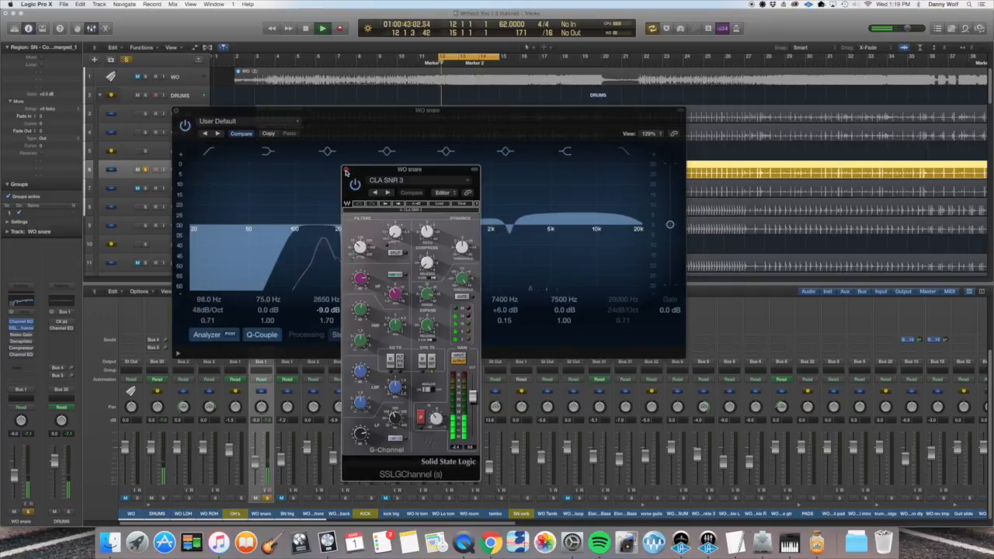
- Enable and open the snare's Noise Gate, and rearrange the plug-in windows to uncover the timeline ruler
left_click(22, 335)
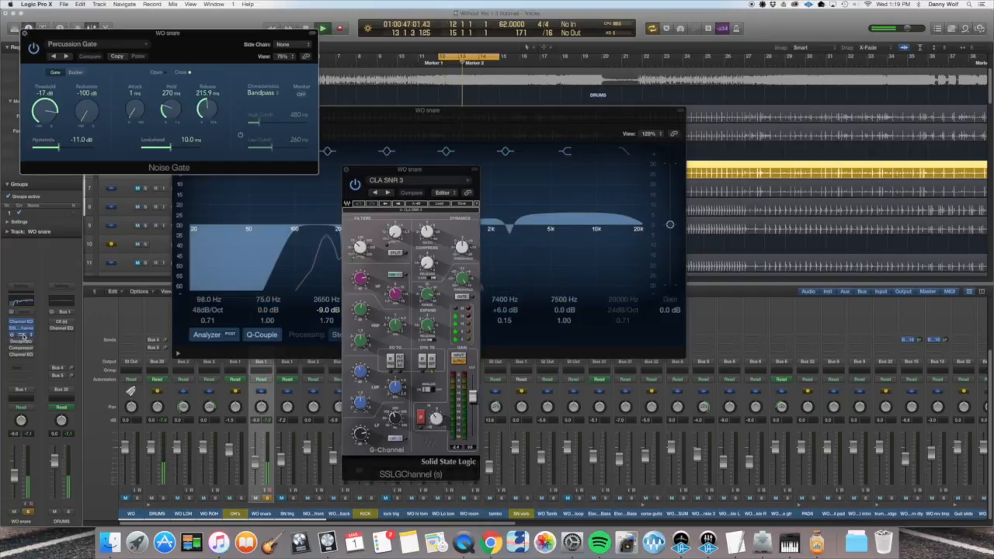
left_click_drag(376, 122, 429, 201)
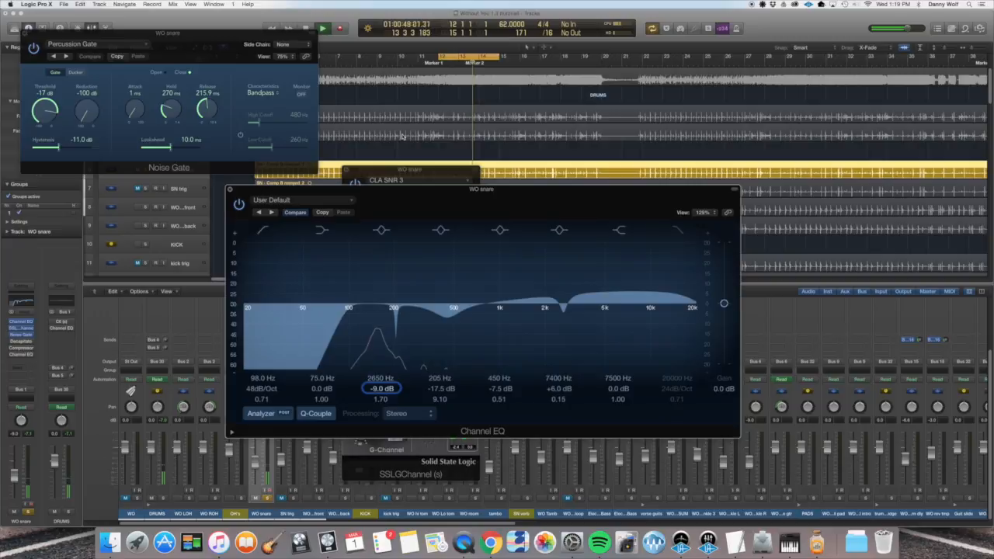
key("super+Left")
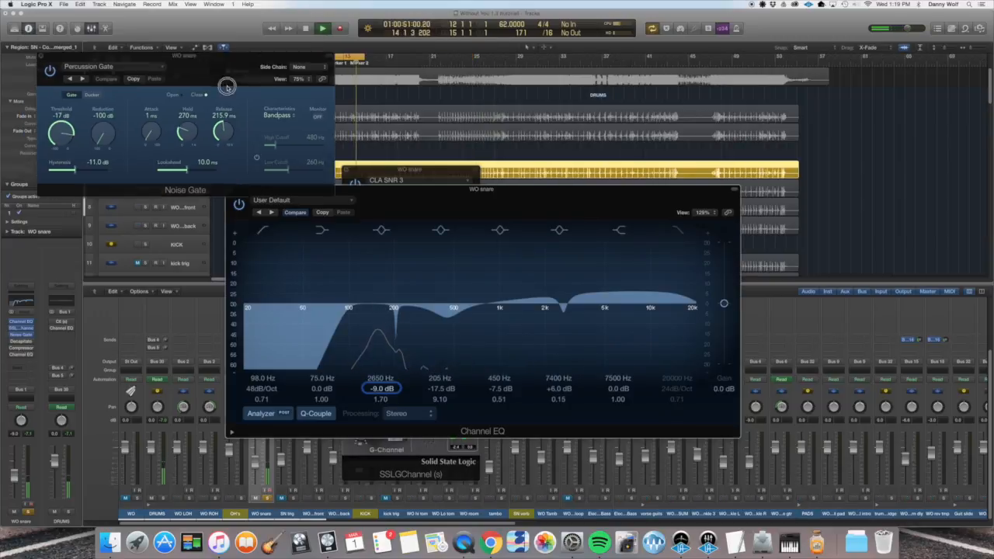
left_click_drag(171, 32, 359, 148)
- Move the playback loop to bars 6 through 10 and audition the snare's Noise Gate by switching its bypass
left_click(360, 58)
left_click_drag(268, 56, 312, 56)
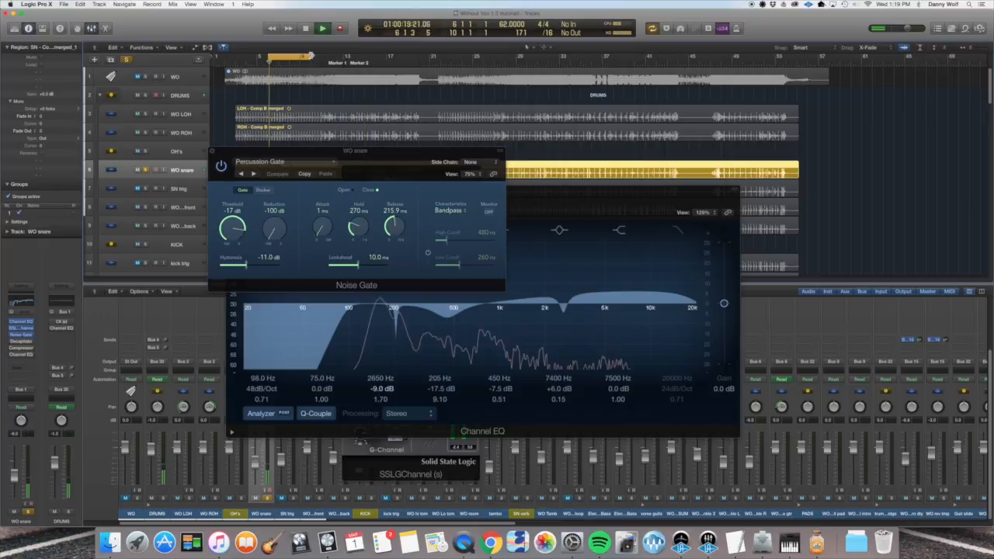
left_click(220, 166)
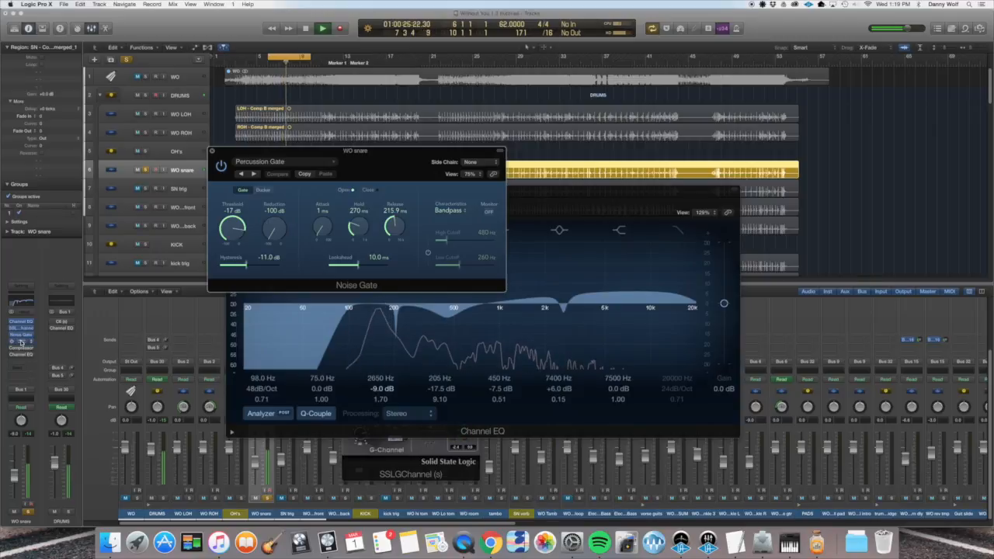
- Enable and open the Decapitator and the Compressor on the WO snare track
left_click(21, 342)
left_click_drag(194, 48, 394, 153)
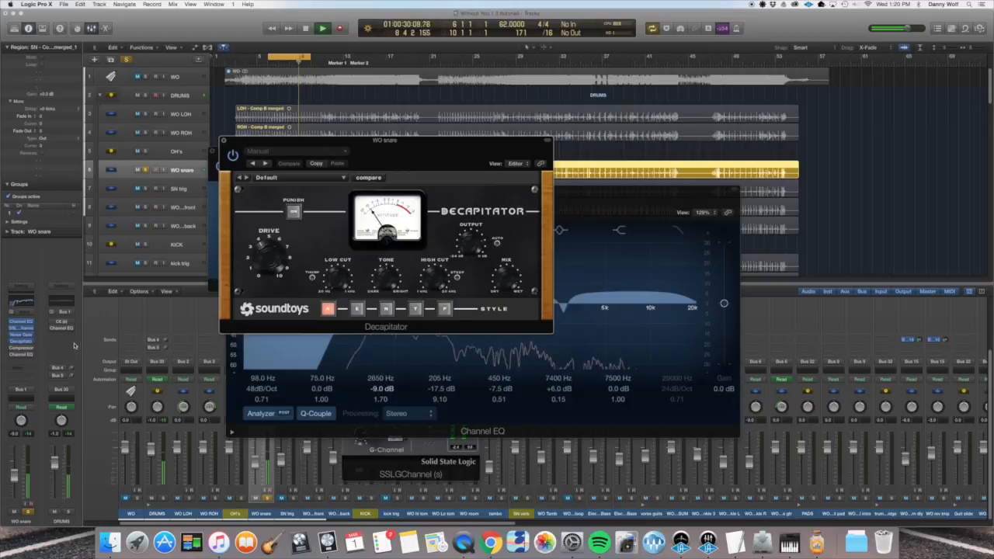
left_click(20, 348)
left_click_drag(190, 29, 376, 137)
- Inspect the Compressor's attack, release, ratio and threshold, compare it bypassed and enabled, and close its window
mouse_move(352, 380)
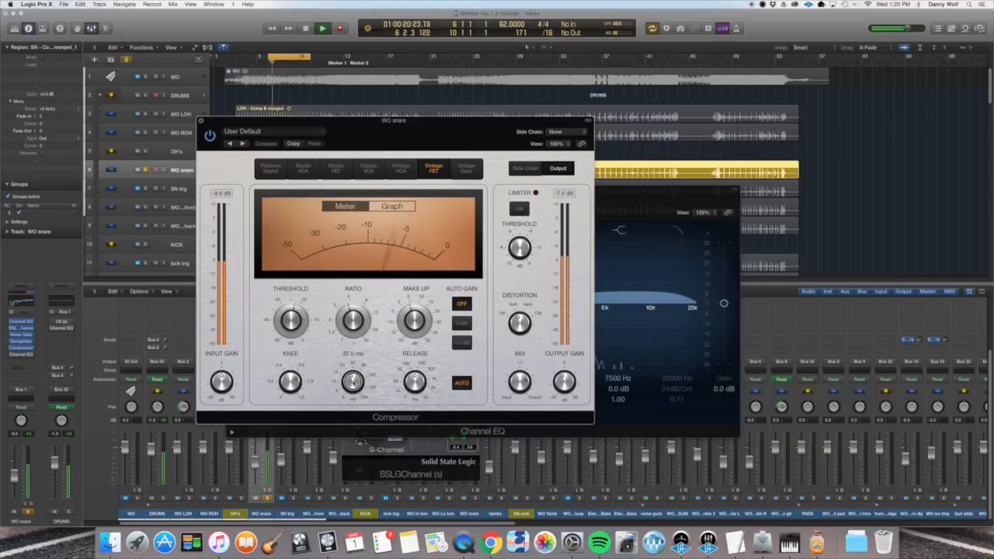
mouse_move(414, 381)
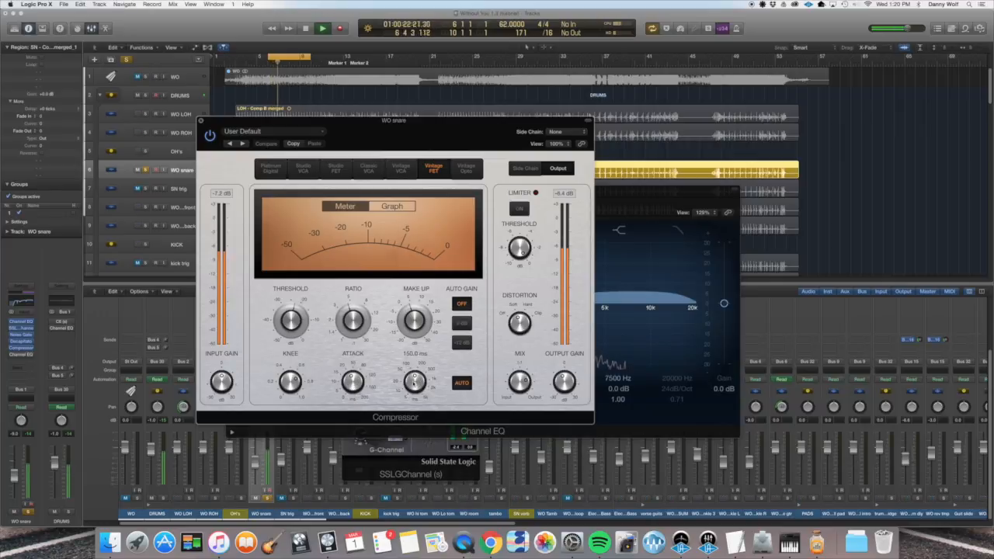
mouse_move(351, 320)
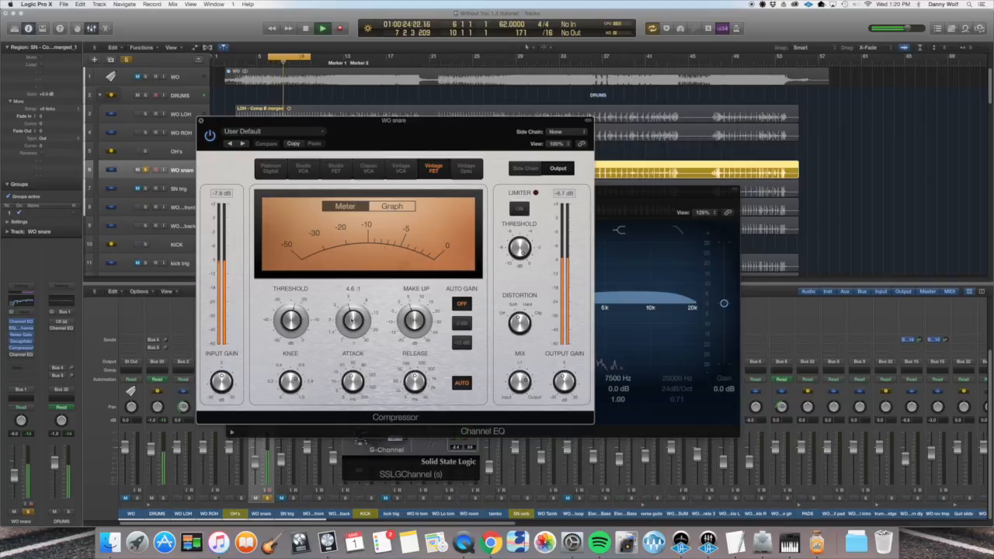
mouse_move(290, 320)
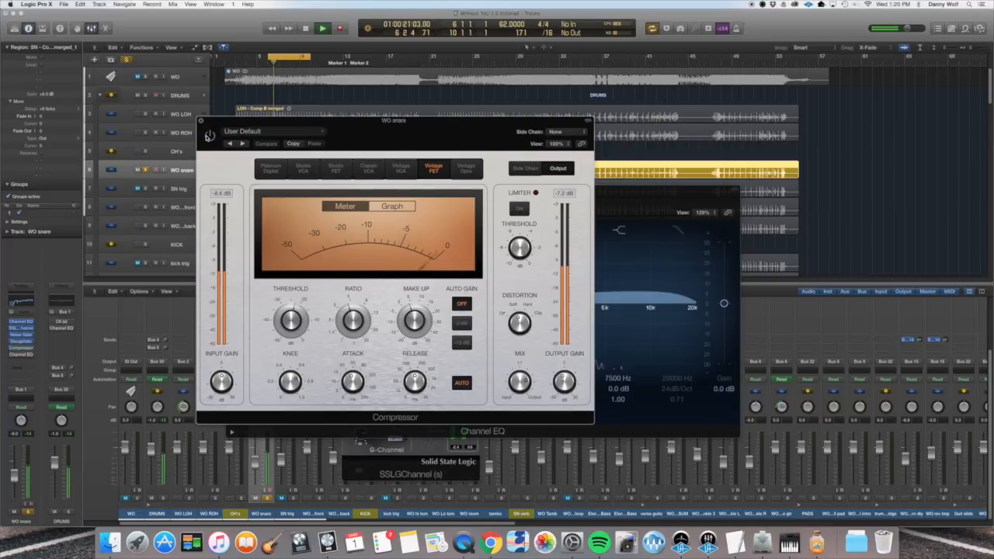
left_click(208, 138)
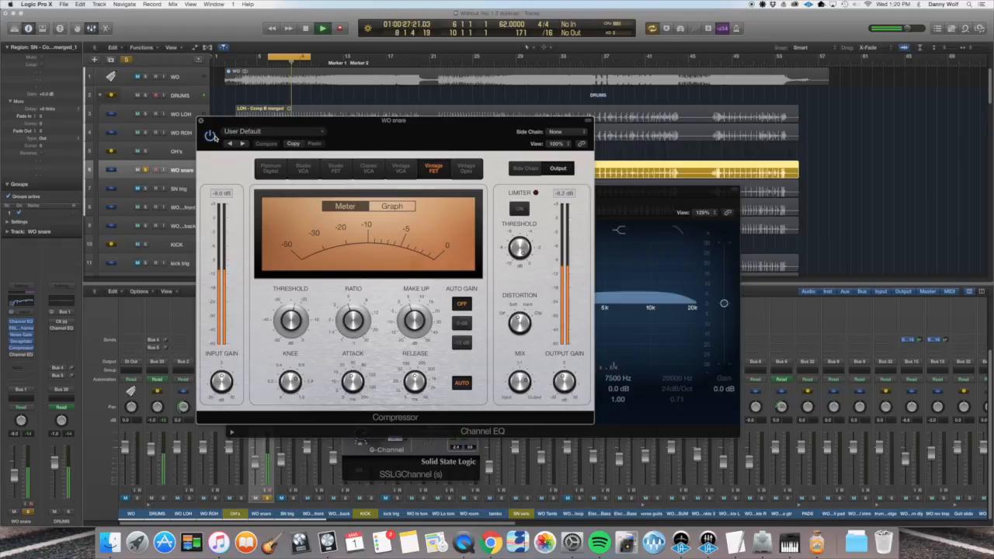
left_click(200, 120)
- Enable and open the snare's last Channel EQ, audition its 210 Hz band and set that band's gain to -20.0 dB
left_click(11, 355)
left_click(21, 355)
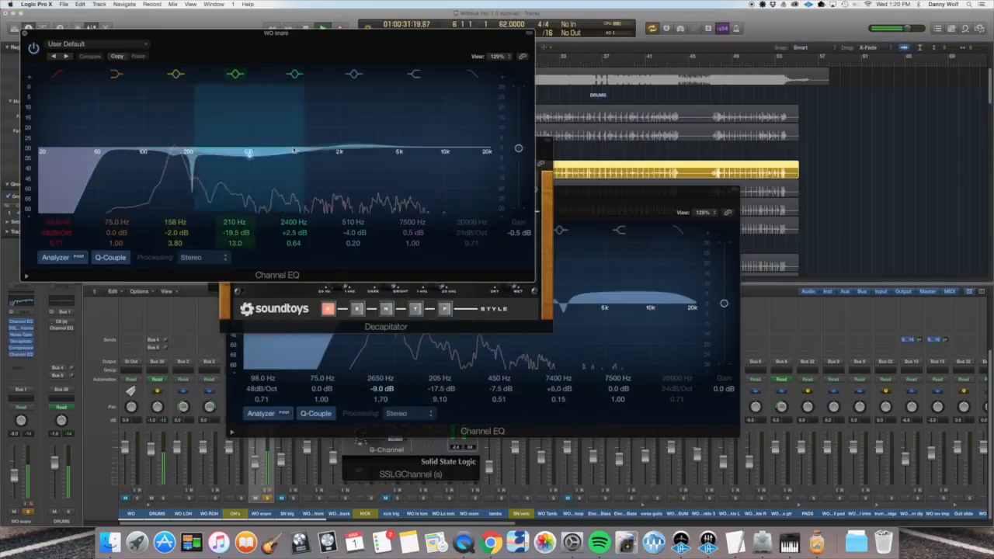
left_click_drag(359, 47, 456, 99)
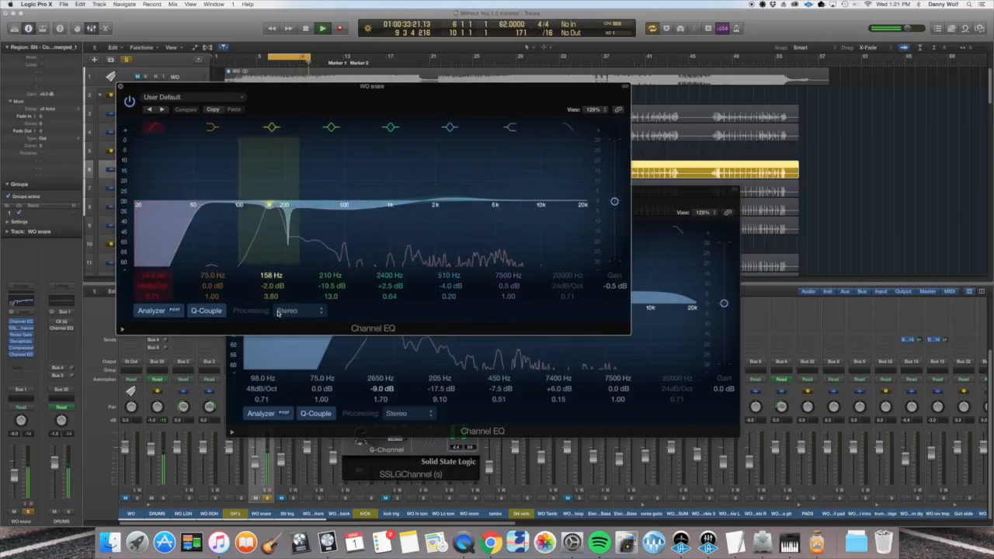
left_click_drag(329, 287, 330, 233)
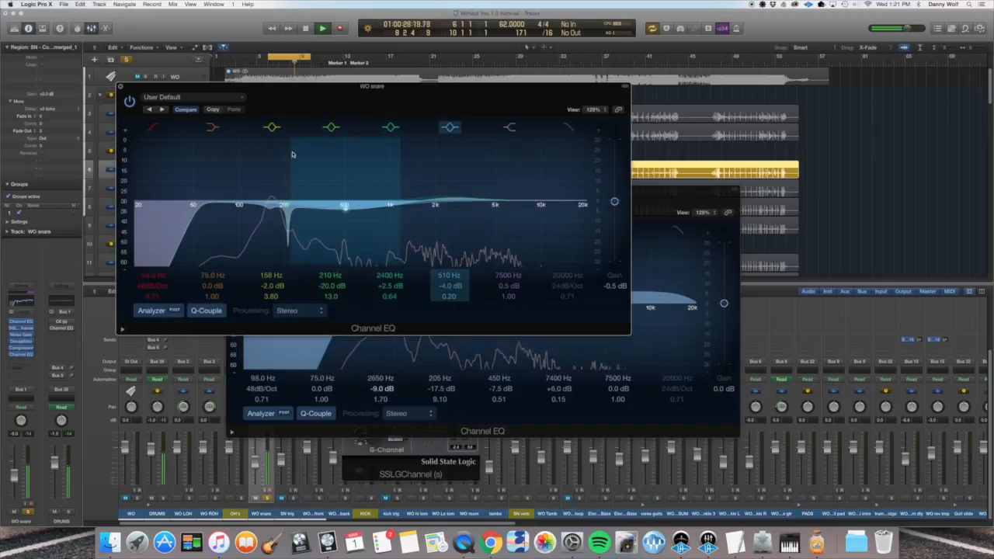
- Compare the snare with the last Channel EQ bypassed, and with all its plug-ins bypassed, re-enabling everything each time
left_click(131, 102)
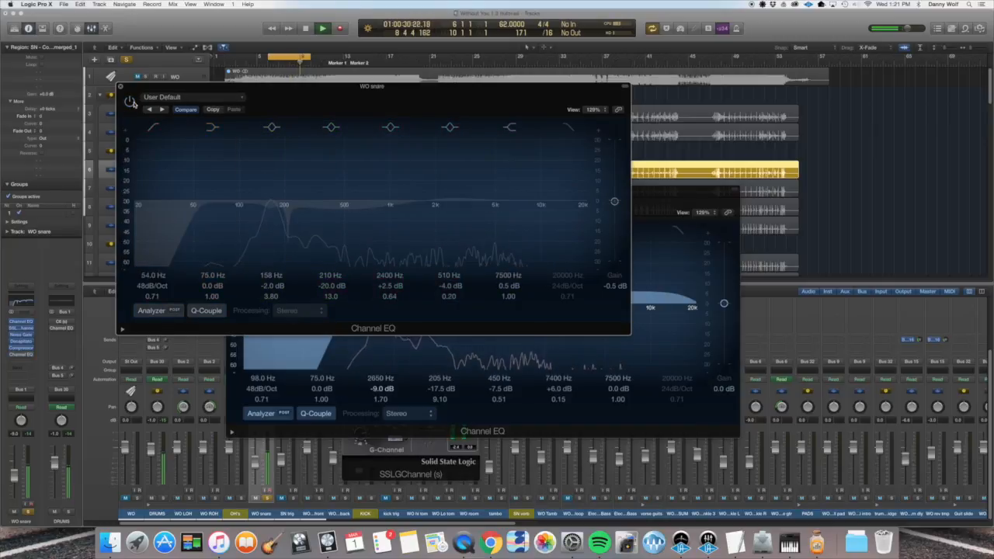
left_click(131, 102)
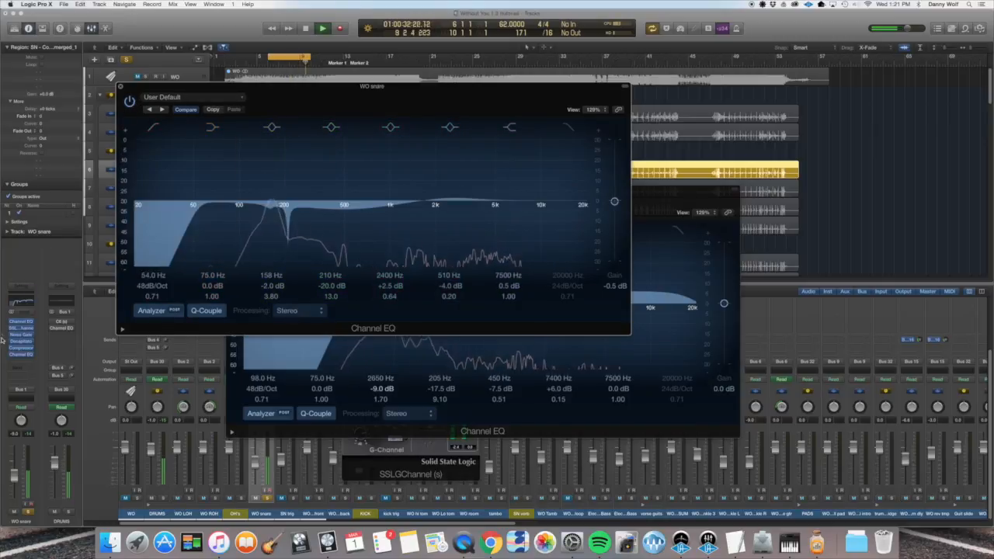
left_click_drag(12, 323, 10, 363)
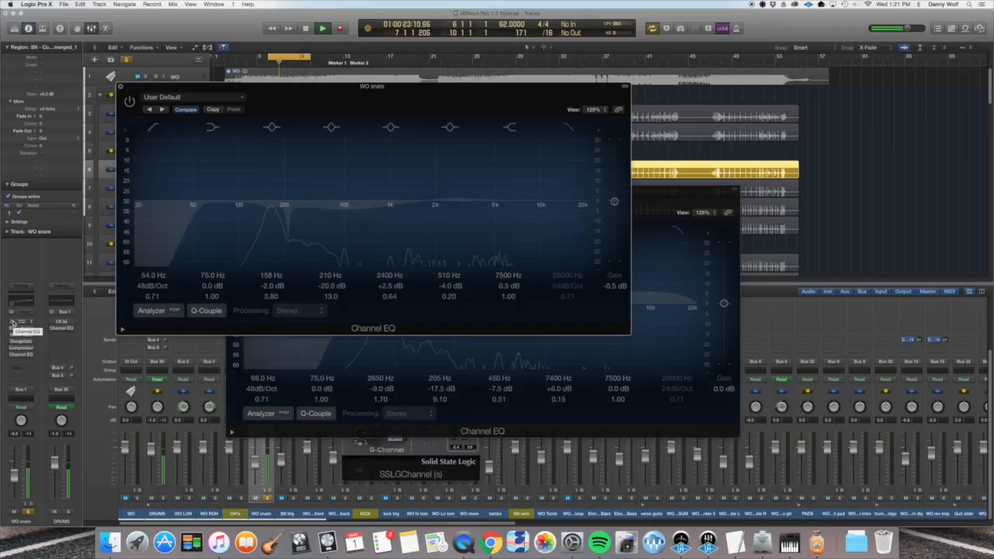
left_click_drag(11, 322, 10, 361)
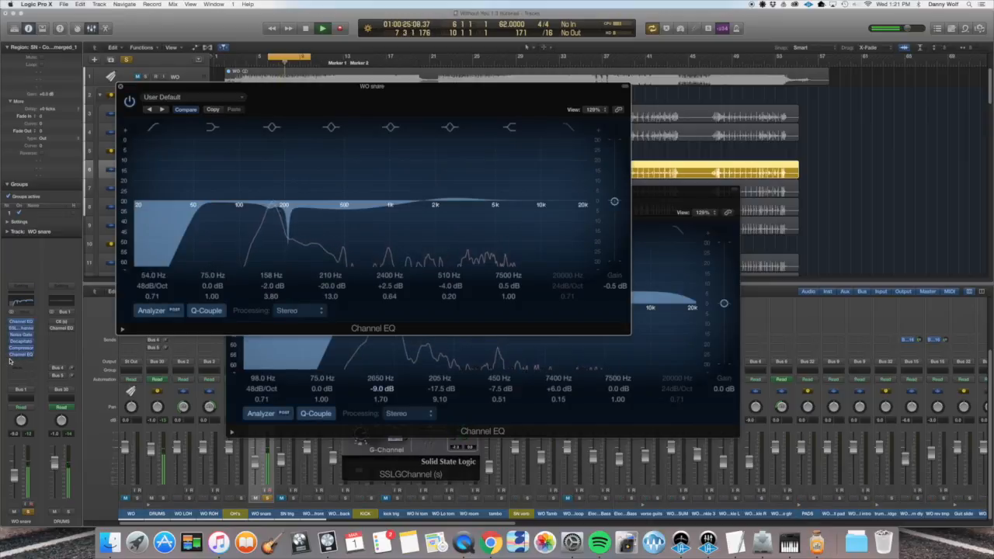
- Close all open snare plug-in windows and solo the OH's stack together with the snare
left_click(120, 86)
left_click(224, 140)
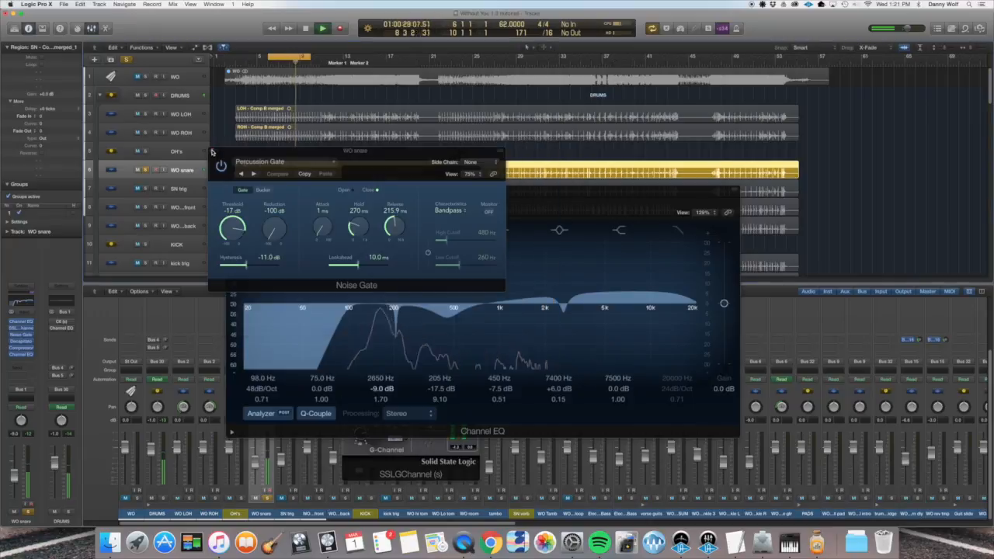
left_click(212, 151)
left_click(233, 189)
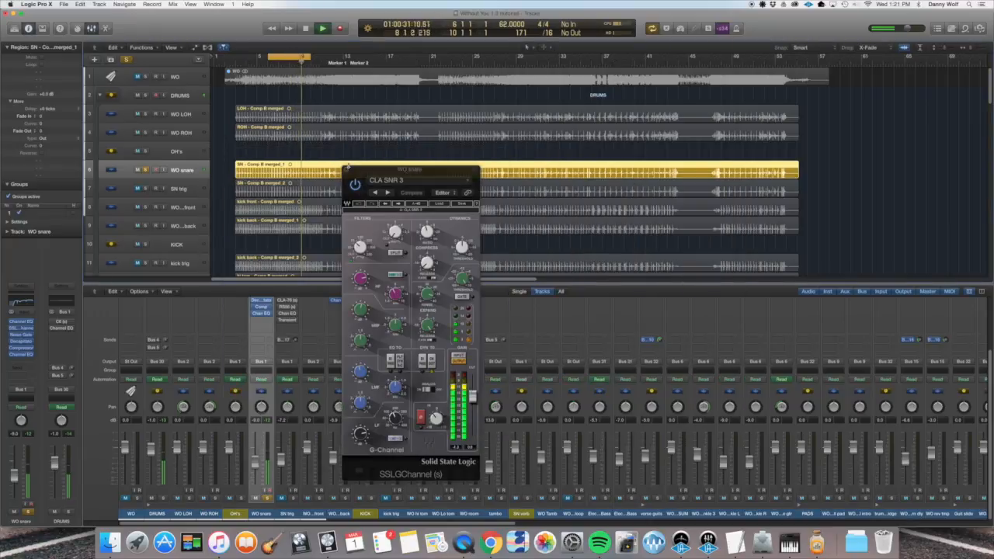
left_click(347, 169)
left_click(151, 154)
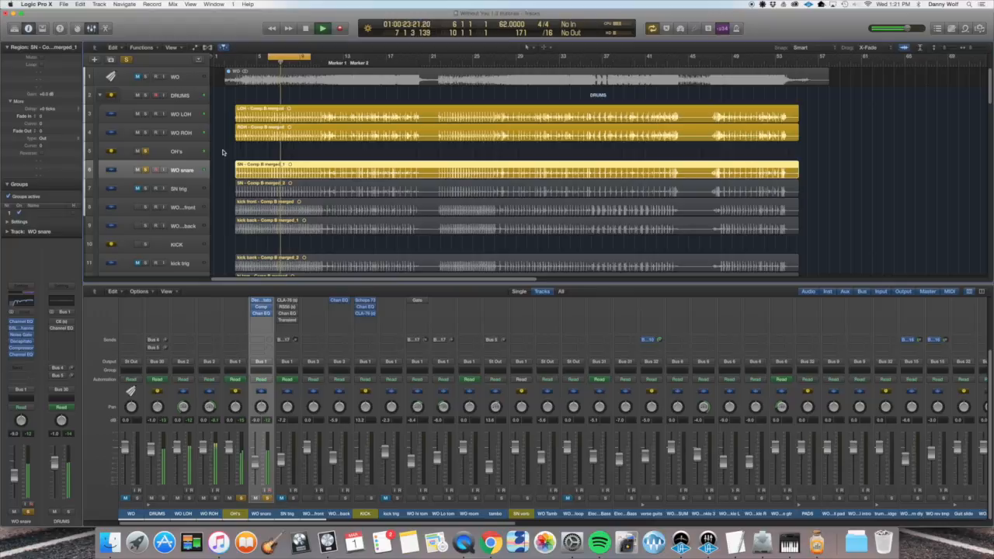
- Switch the solo from the OH's and WO snare to the SN trig track alone and select that track
left_click(190, 208)
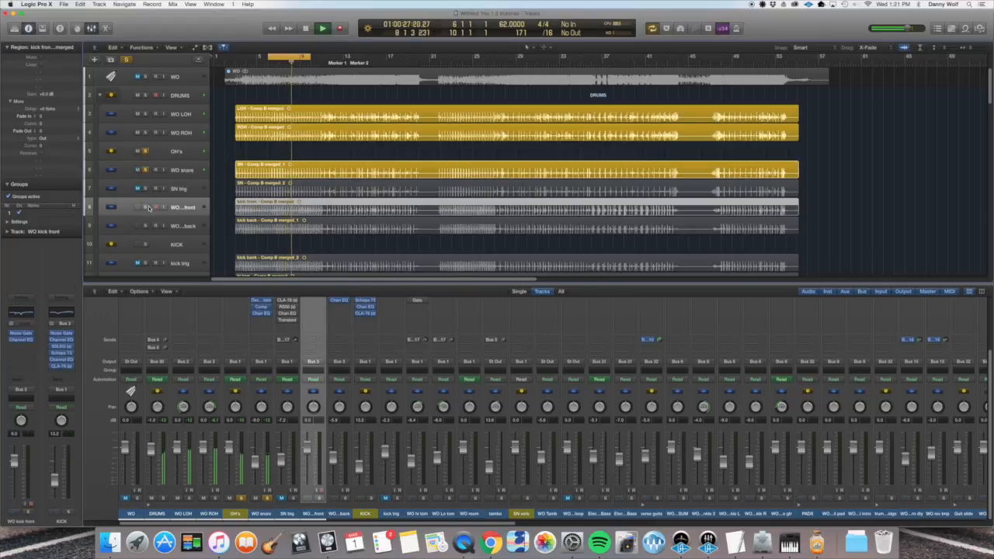
left_click(191, 167)
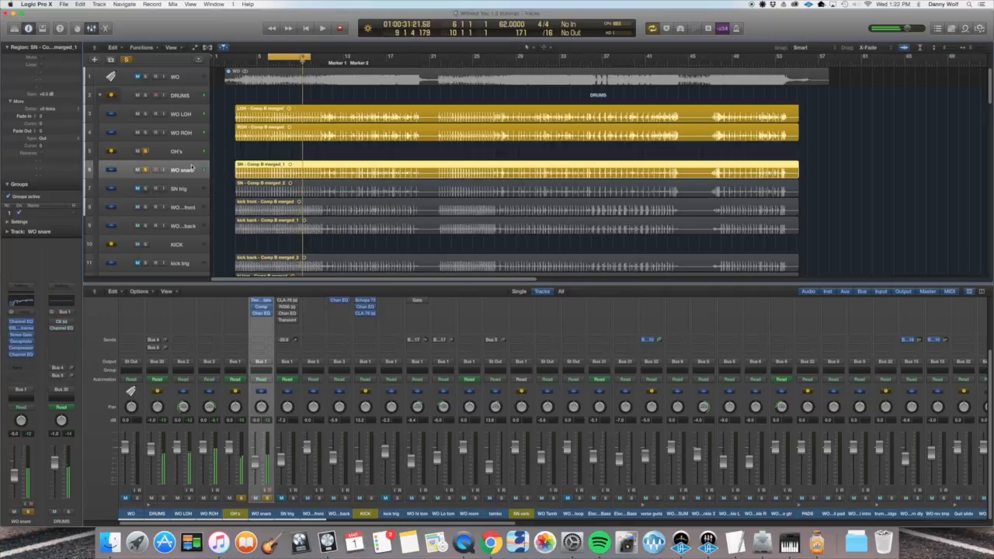
key("Up")
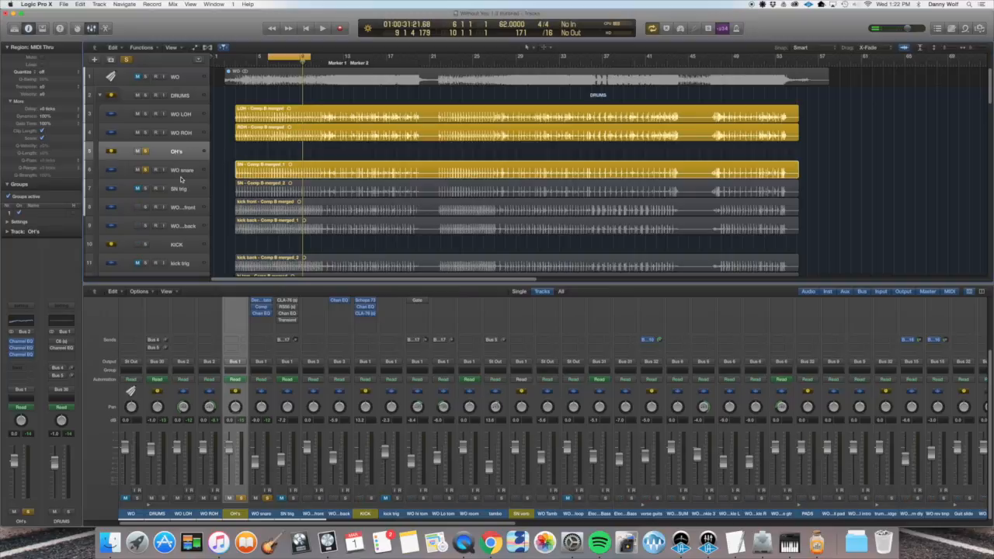
key("Down")
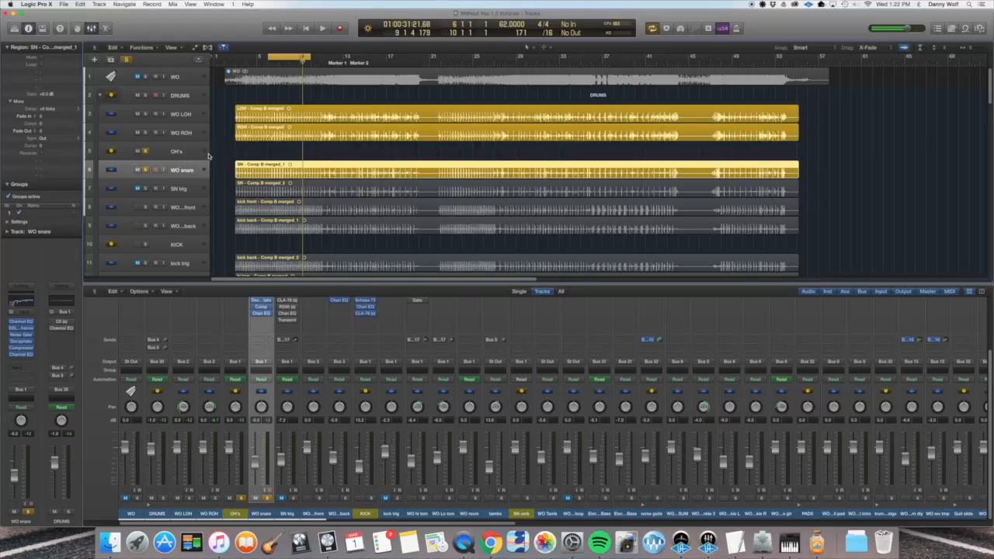
left_click(155, 192)
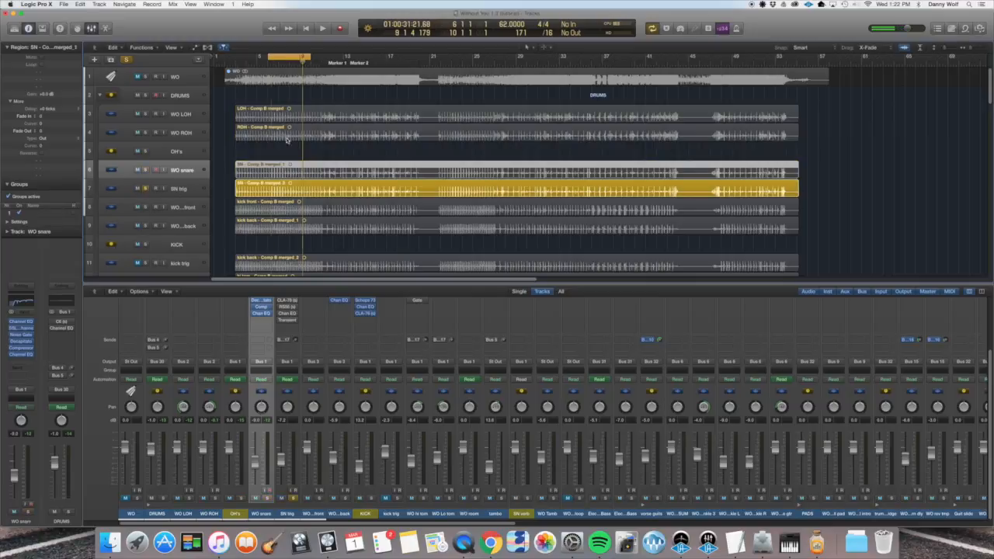
left_click(239, 183)
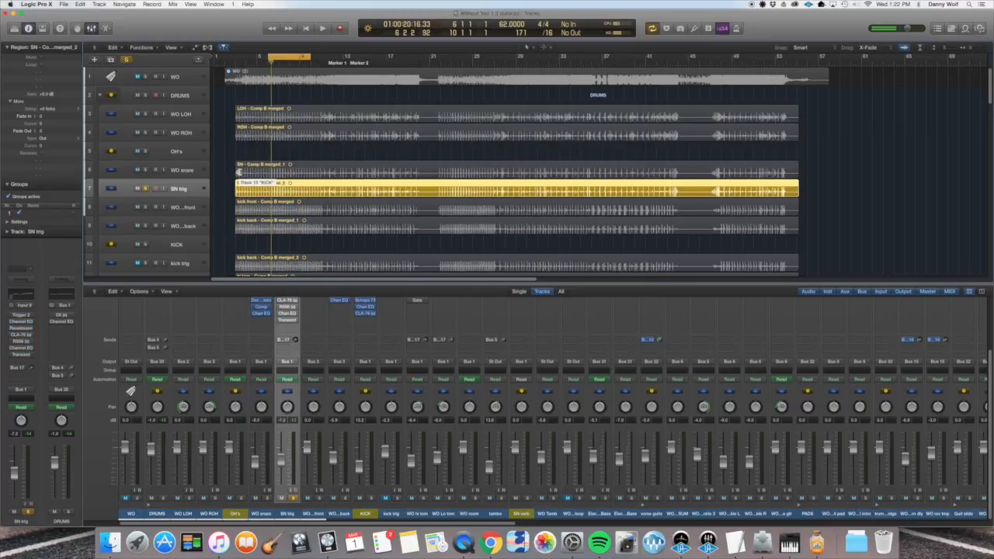
- Open Trigger 2 on SN trig, move its window clear of the channel strip and audition the triggered snare
left_click(14, 315)
left_click_drag(219, 37, 465, 161)
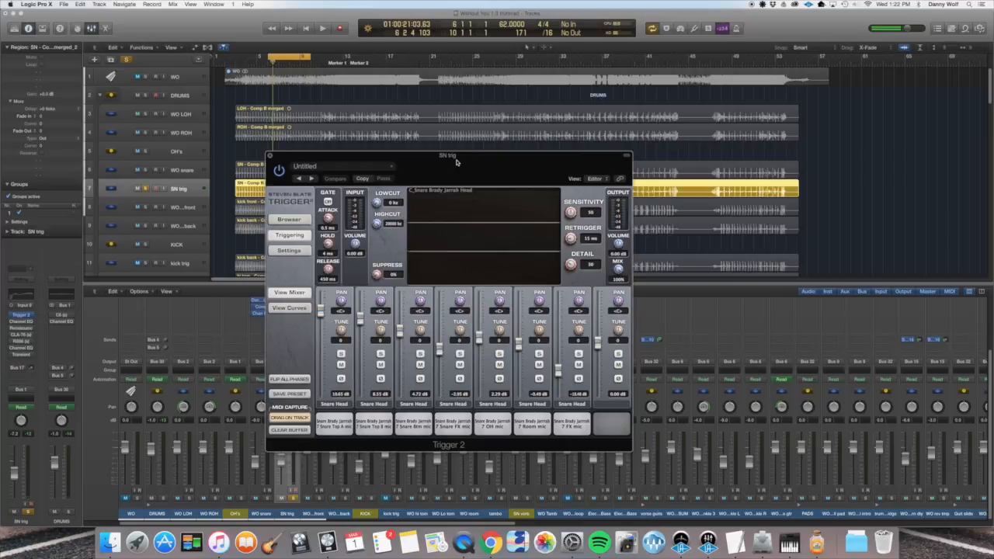
key("space")
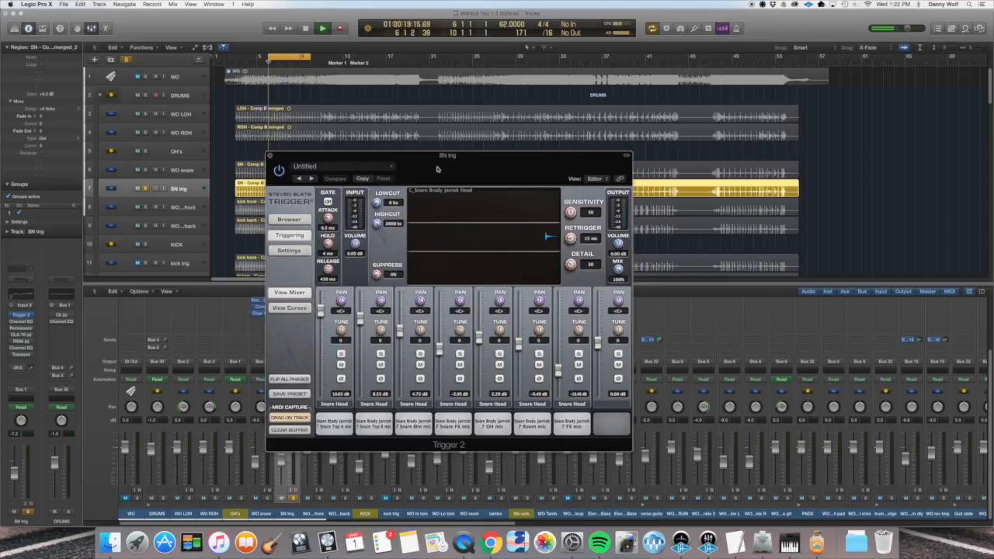
key("space")
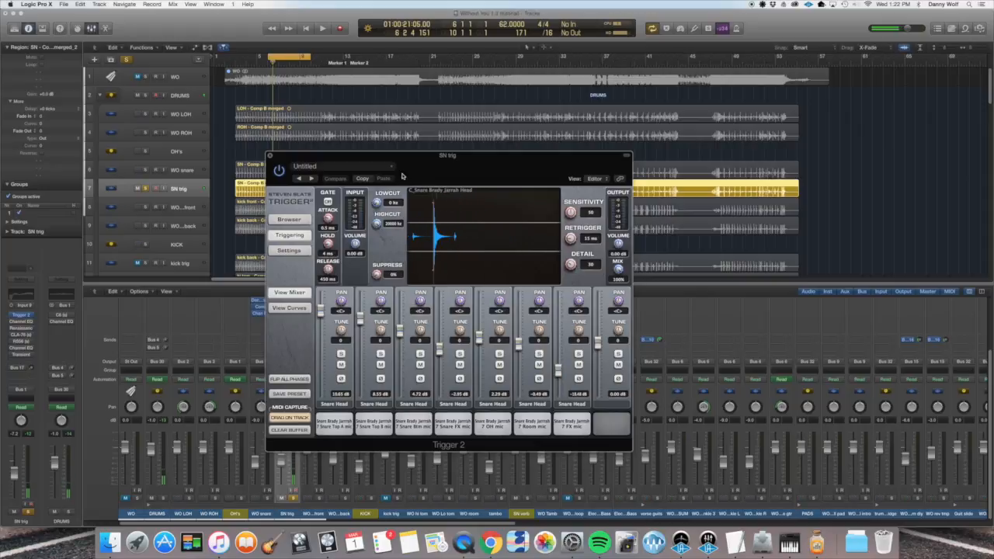
- Compare SN trig with Trigger 2 alone against the full chain, toggling the other plug-ins and the Bus 17 send during playback
left_click_drag(13, 321, 12, 366)
key("space")
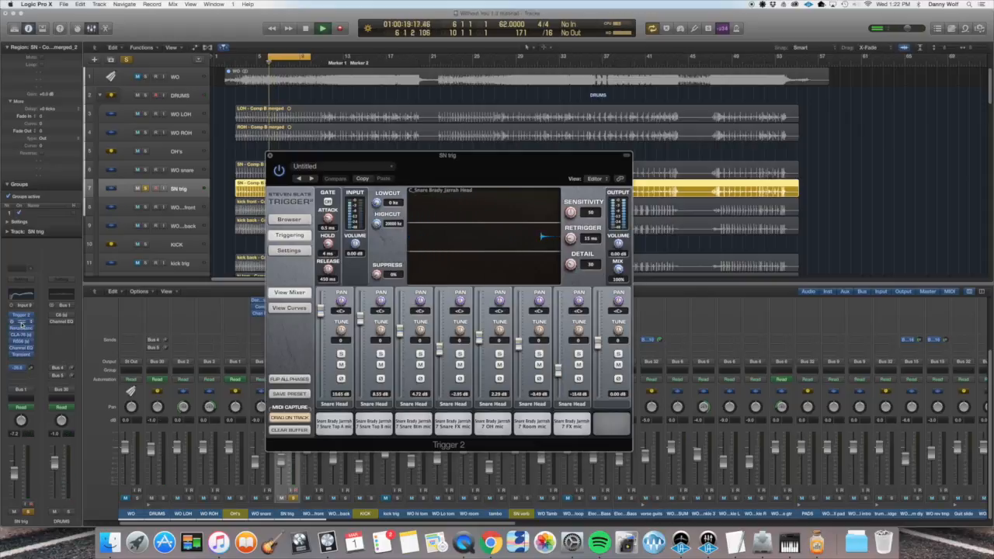
key("space")
left_click_drag(13, 322, 13, 375)
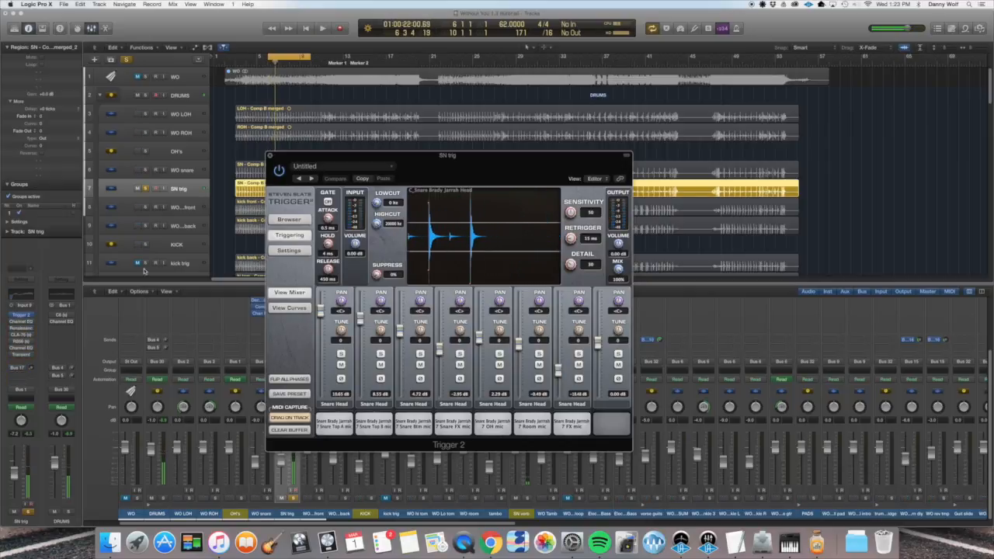
left_click_drag(12, 321, 10, 371)
key("space")
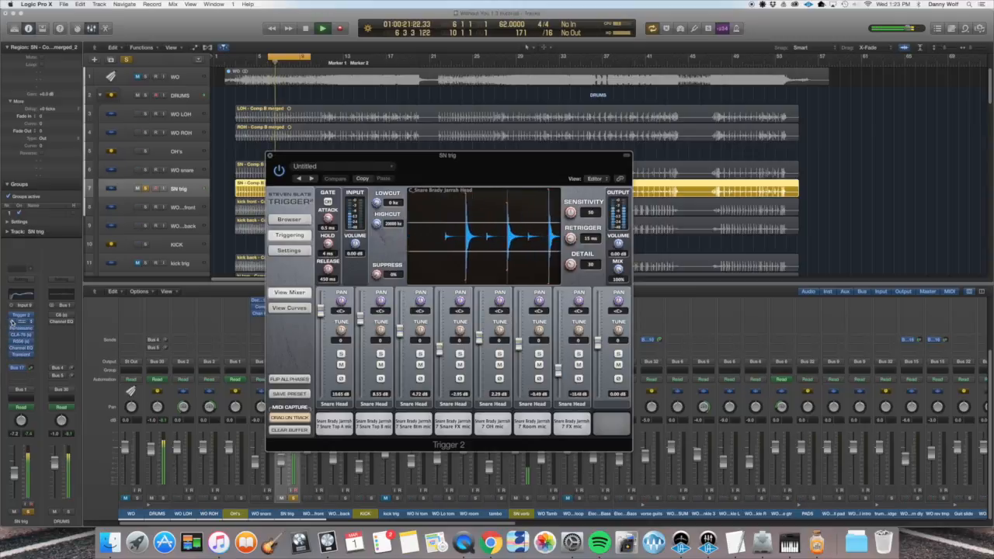
left_click_drag(12, 322, 16, 365)
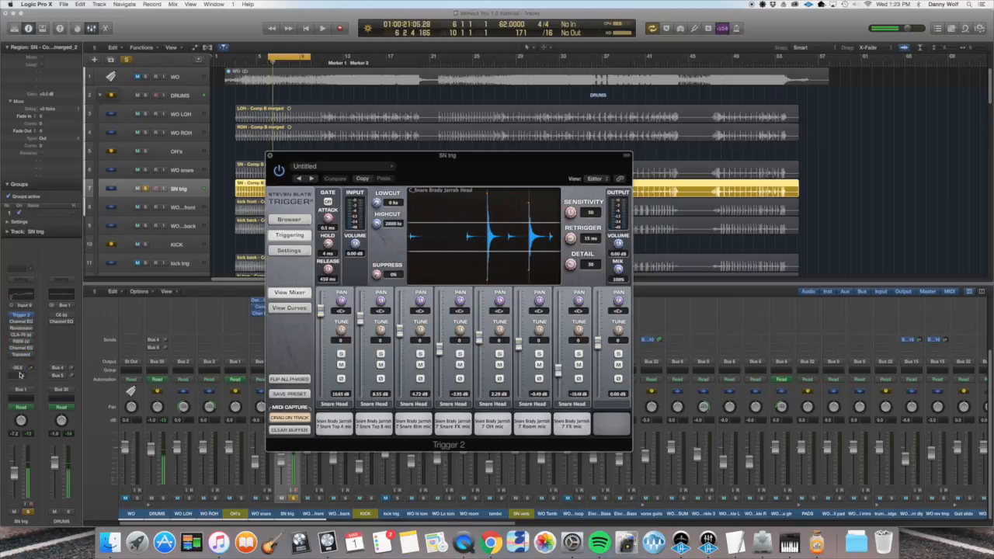
- Show the SN verb channel fed by SN trig's Bus 17 send, enable the send and audition the triggered snare with reverb
left_click(18, 370)
left_click_drag(54, 325, 56, 341)
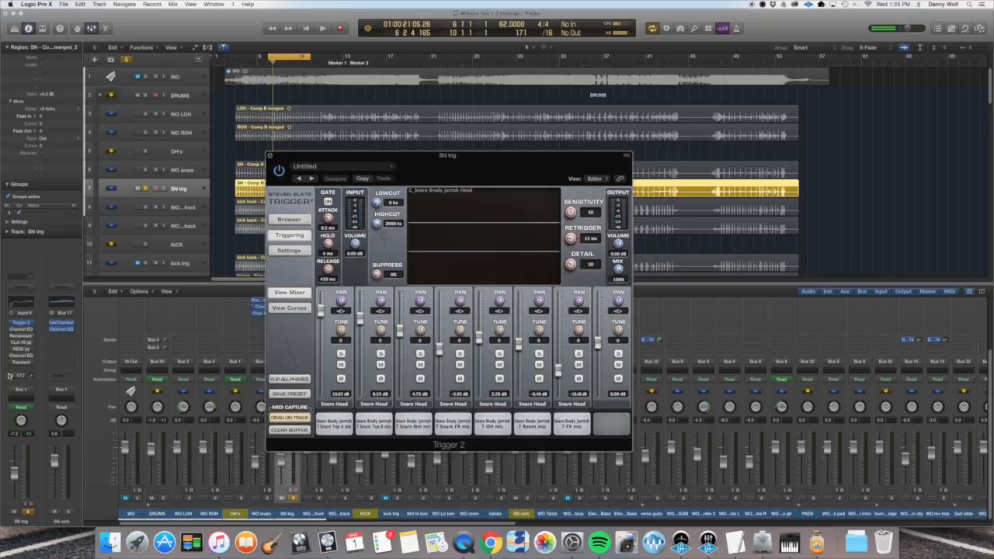
key("space")
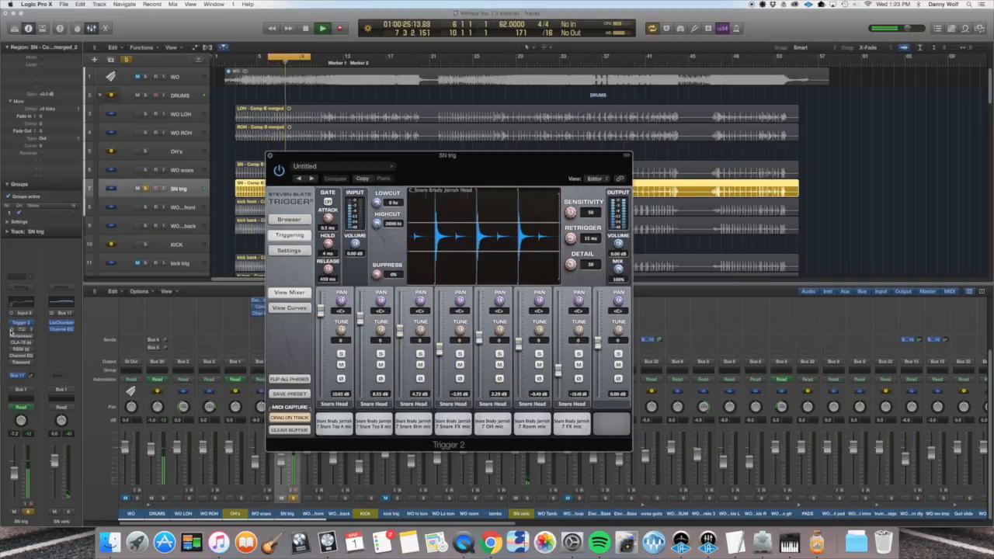
key("space")
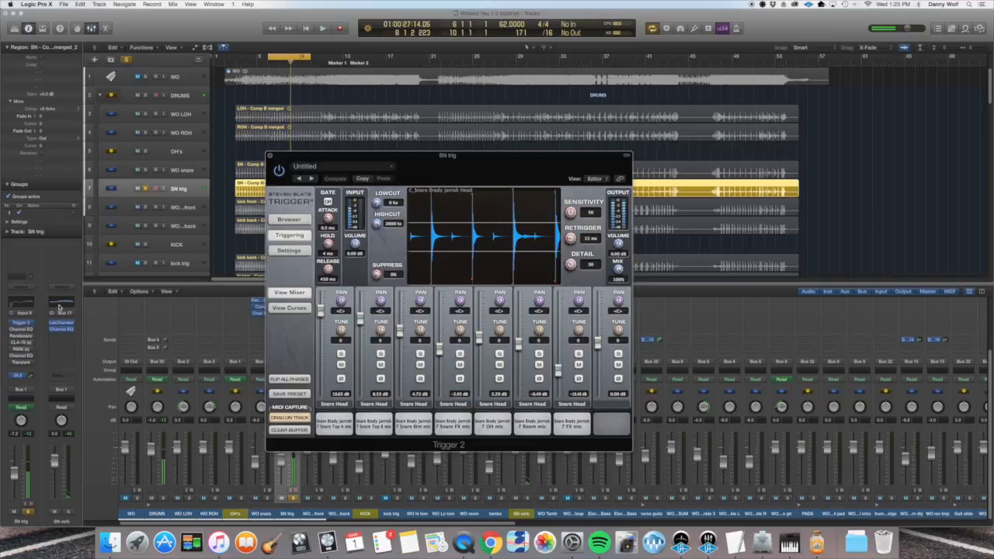
- Open the SN verb's Channel EQ, inspect its curve and band settings, and close its window
left_click(62, 305)
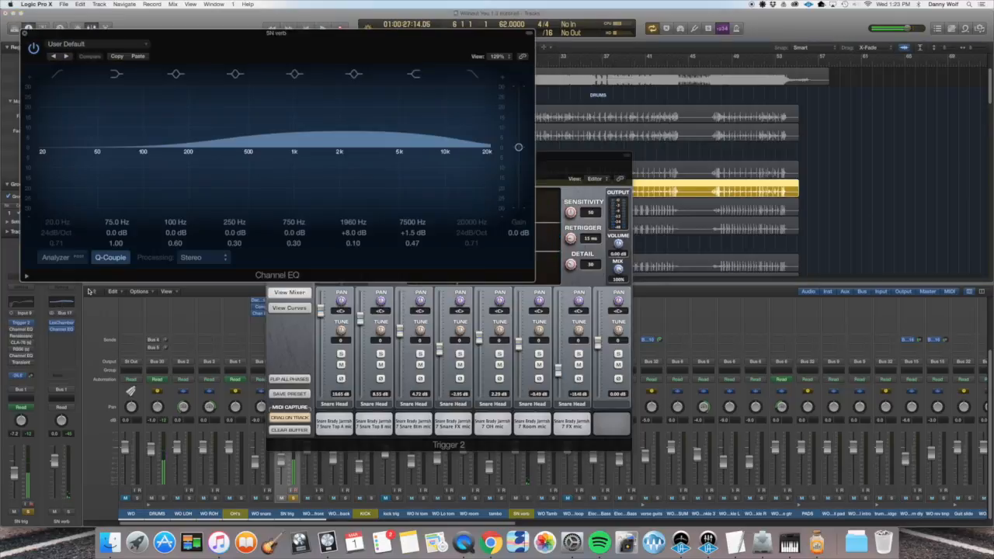
left_click_drag(309, 60, 506, 170)
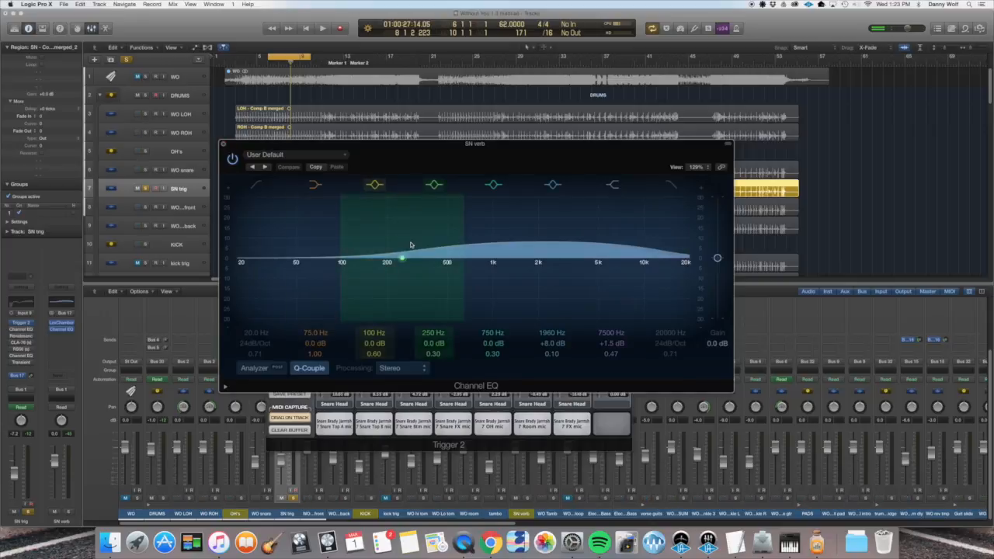
left_click(223, 145)
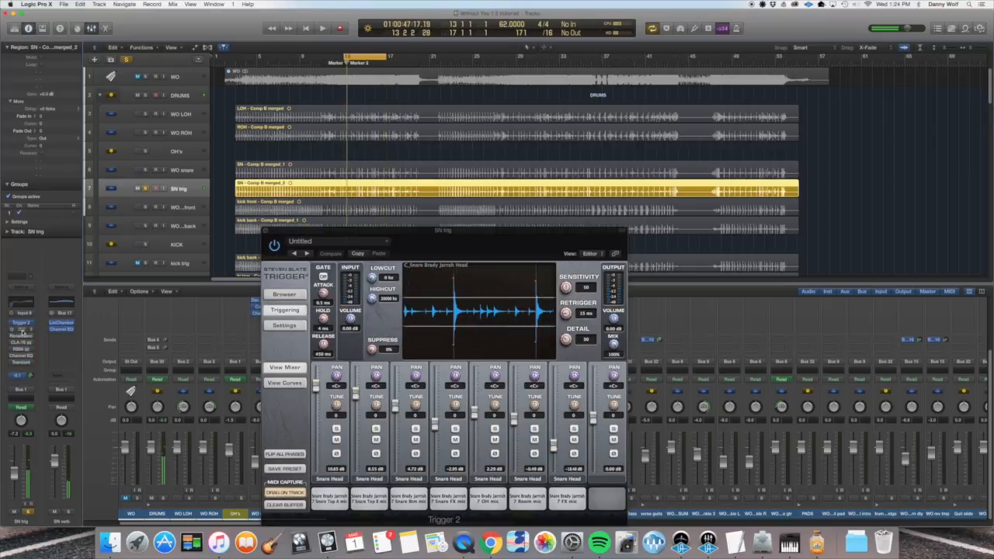
- Move the cycle range to about bars 7 to 11, then enable SN trig's first Channel EQ and compare it with bypass
left_click_drag(279, 58, 321, 58)
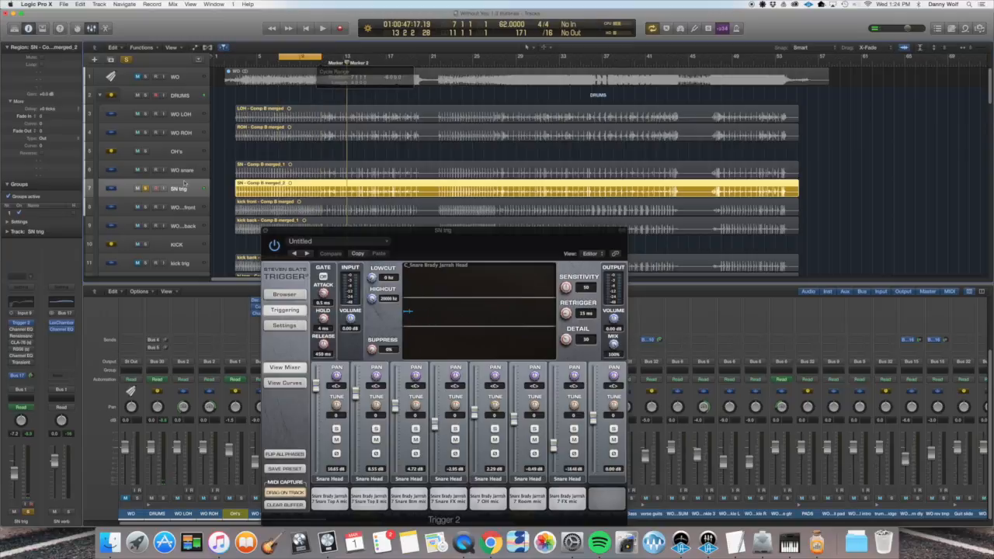
left_click(34, 309)
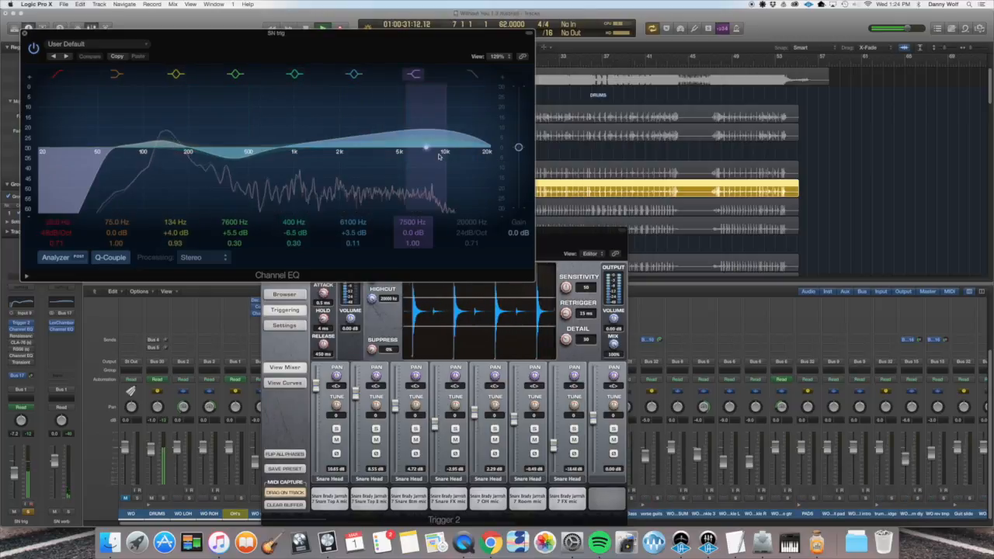
left_click(34, 48)
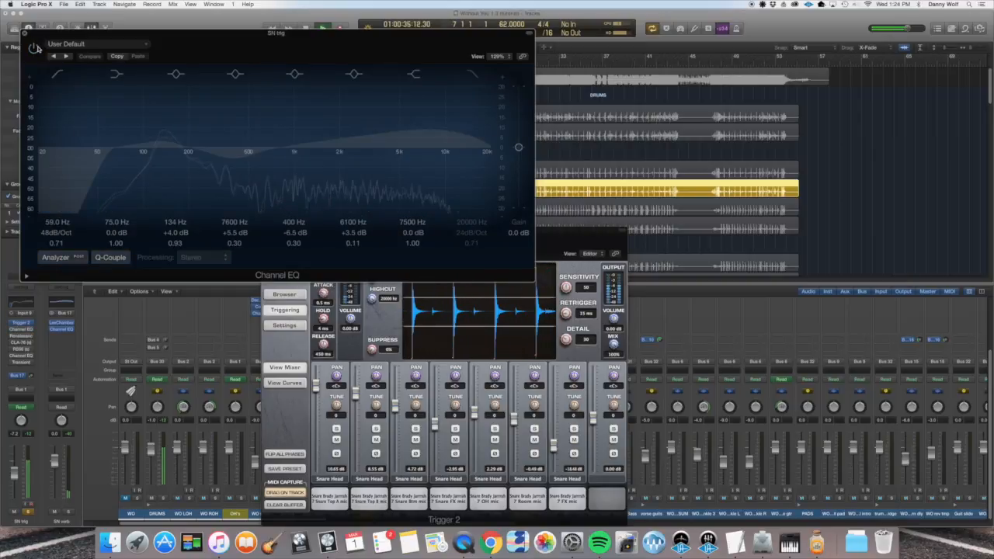
left_click(35, 48)
left_click(25, 34)
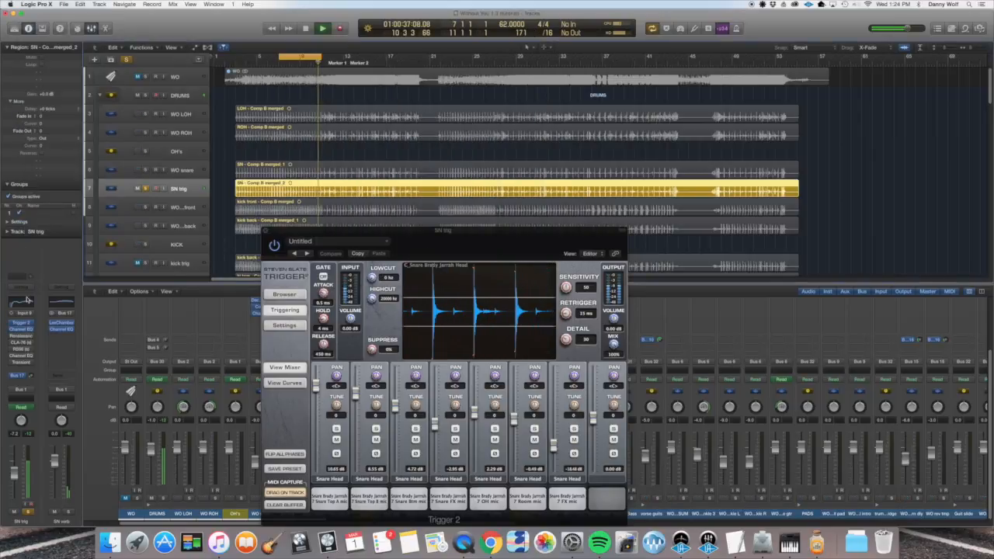
- Enable the Renaissance Axx compressor on SN trig, audition it during looped playback, and close its window
left_click(19, 334)
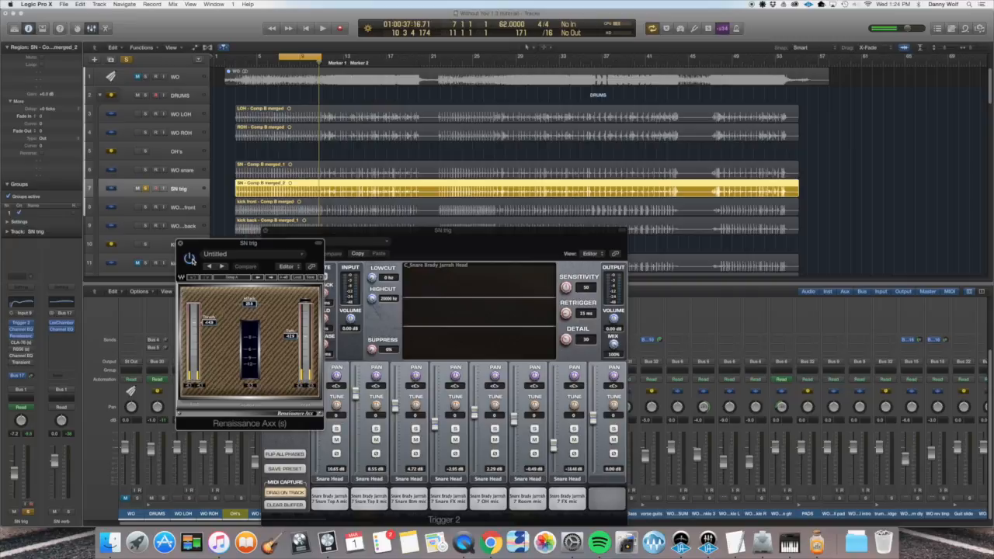
left_click(191, 260)
key("space")
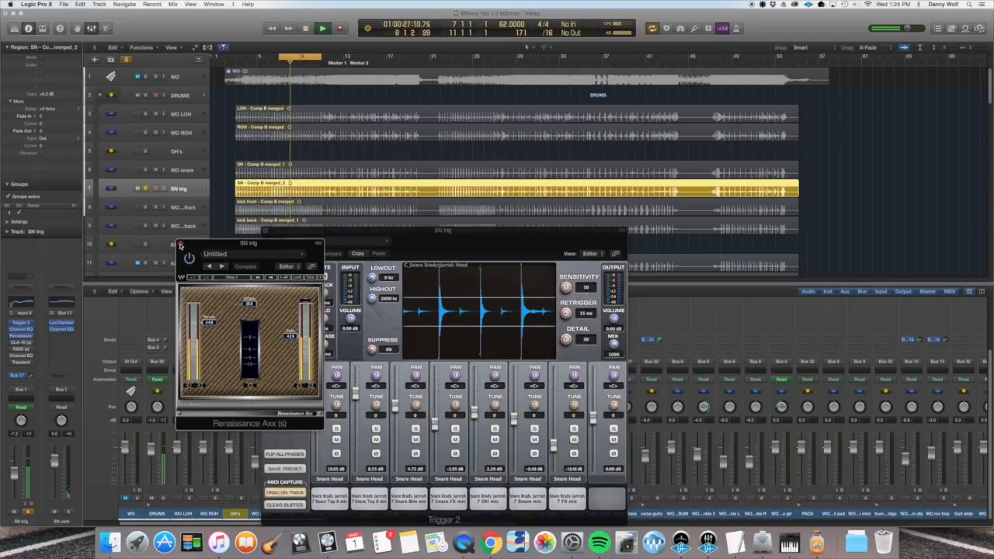
left_click(179, 243)
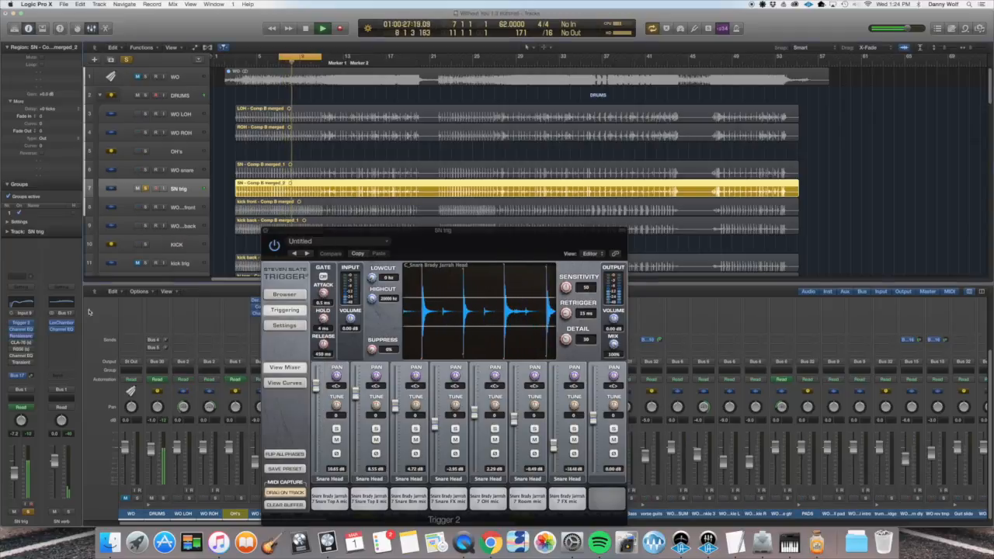
- Enable SN trig's CLA-76 with its ratio on All, compare it bypassed and enabled, and close its window
left_click(16, 342)
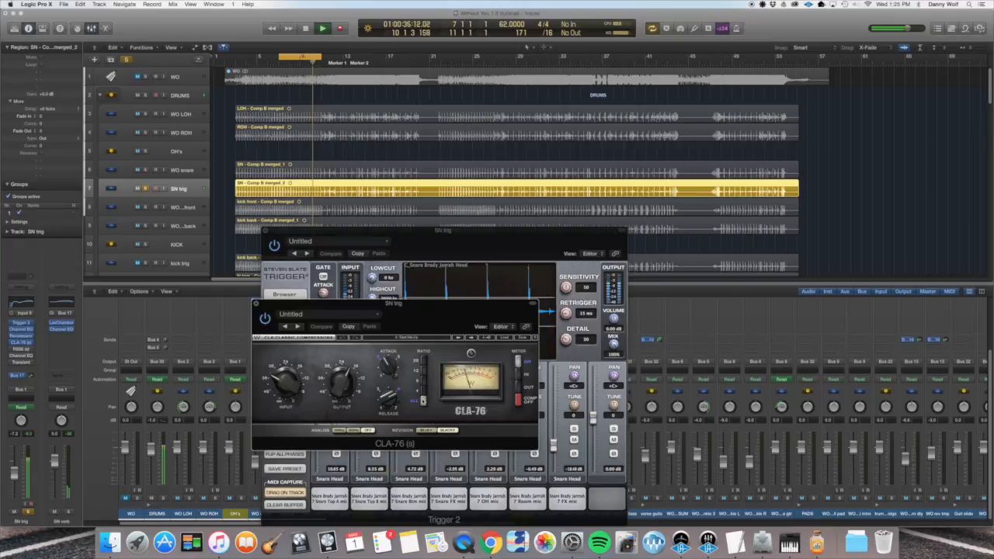
left_click(423, 402)
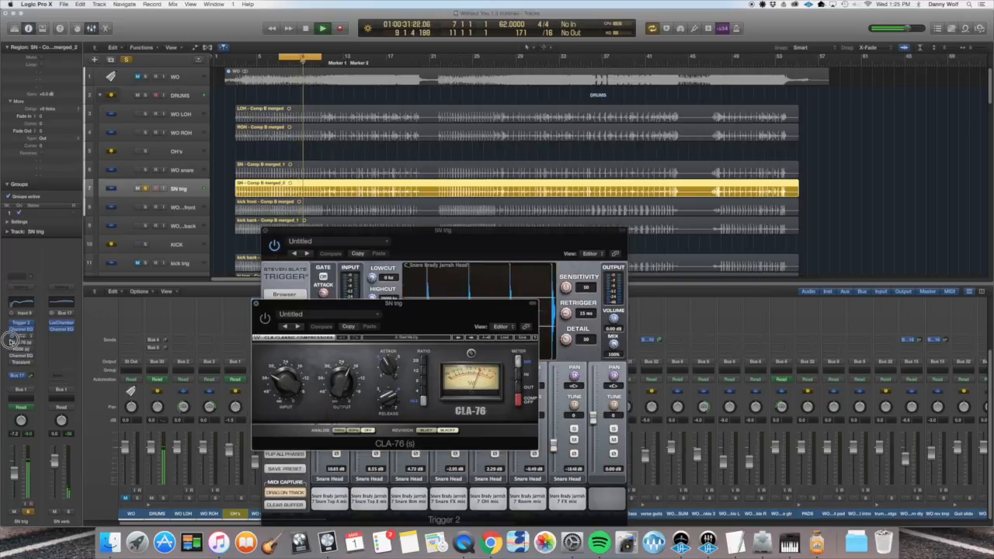
left_click(257, 304)
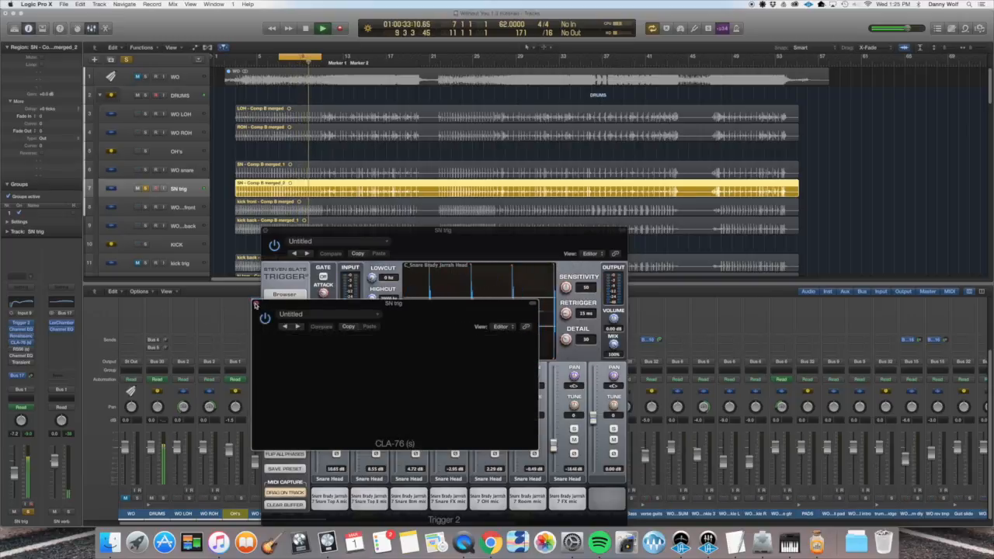
- Solo WO snare together with SN trig, enable and inspect the RS56 tone control on SN trig, and close its window
left_click(146, 172)
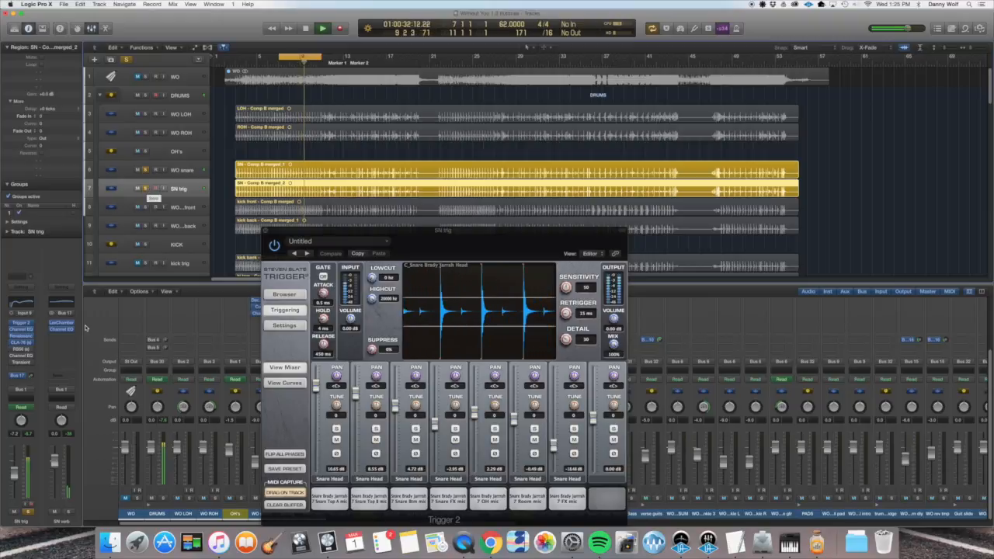
left_click(21, 350)
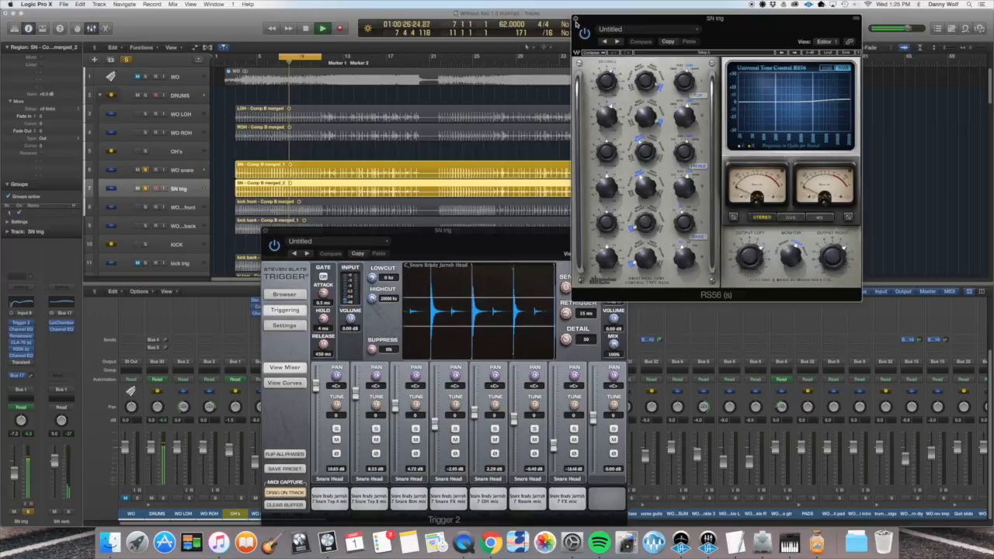
left_click(575, 19)
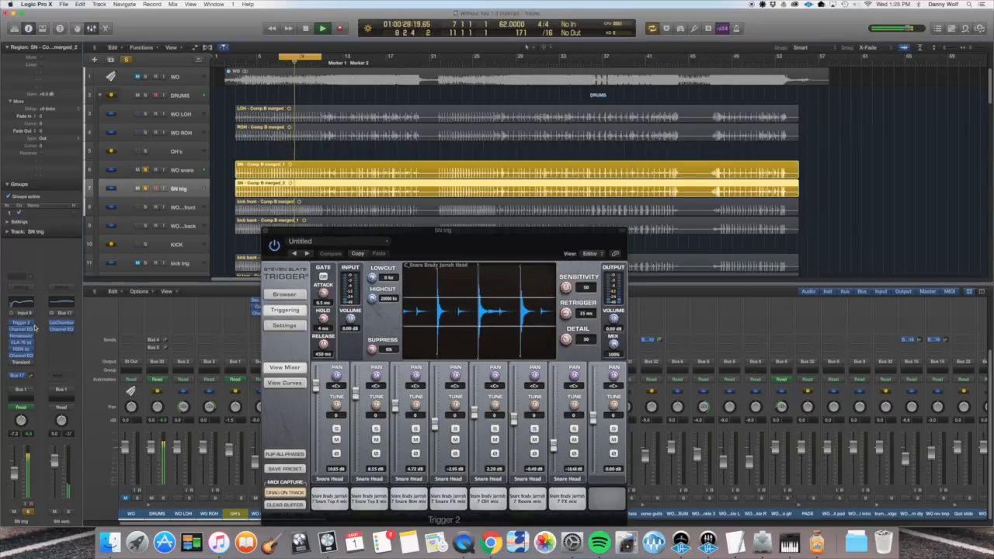
- Inspect SN trig's second Channel EQ and enabled Transient Master during looped playback, closing each window
left_click(21, 356)
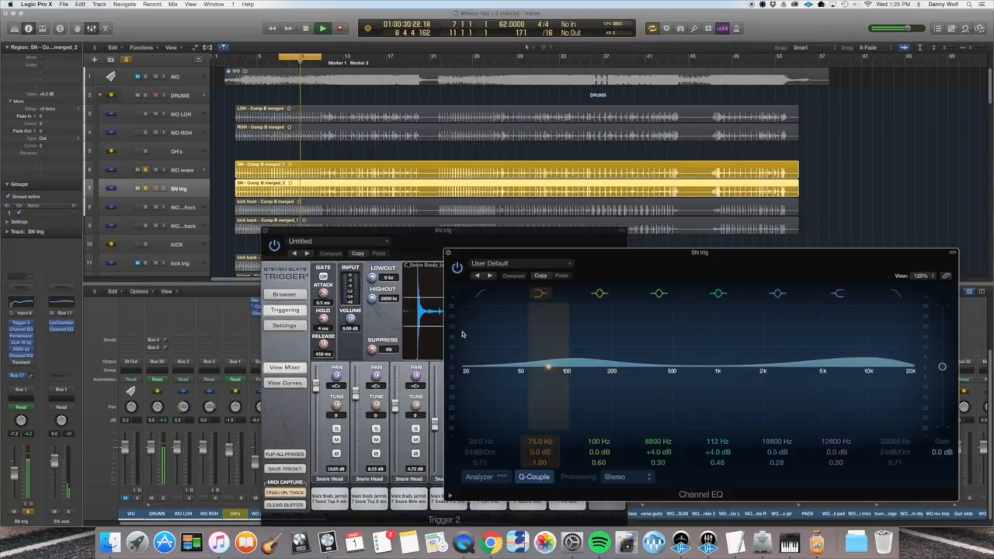
left_click(446, 254)
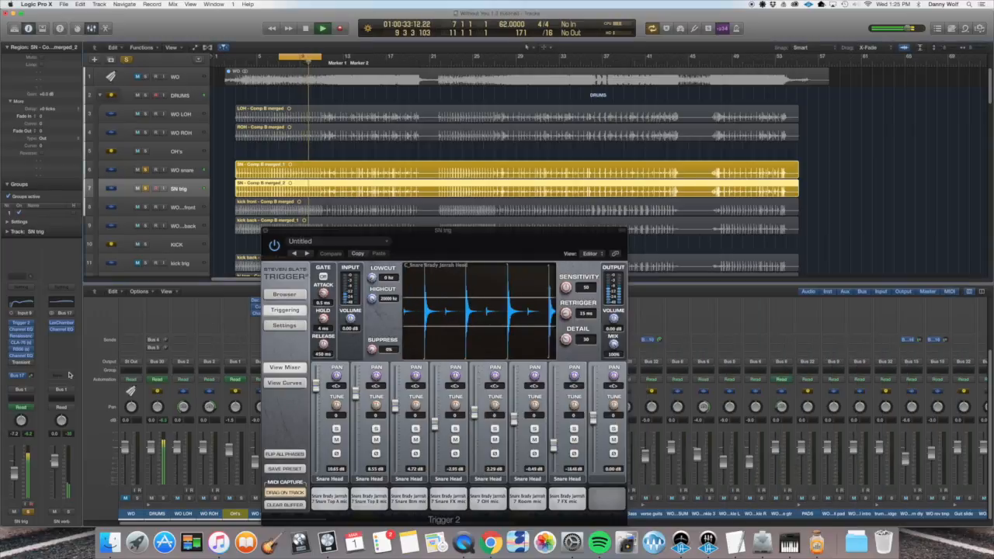
left_click(21, 363)
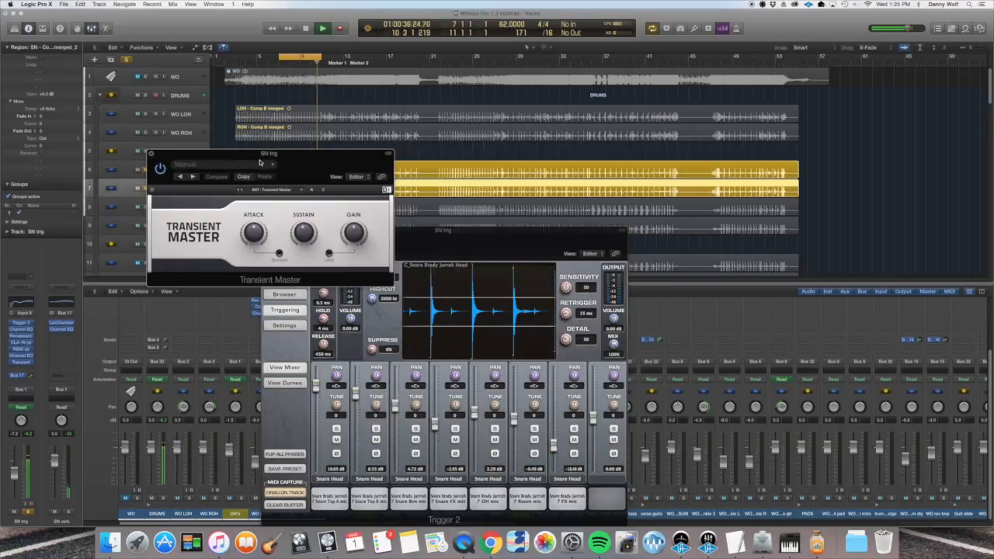
left_click_drag(272, 154, 304, 192)
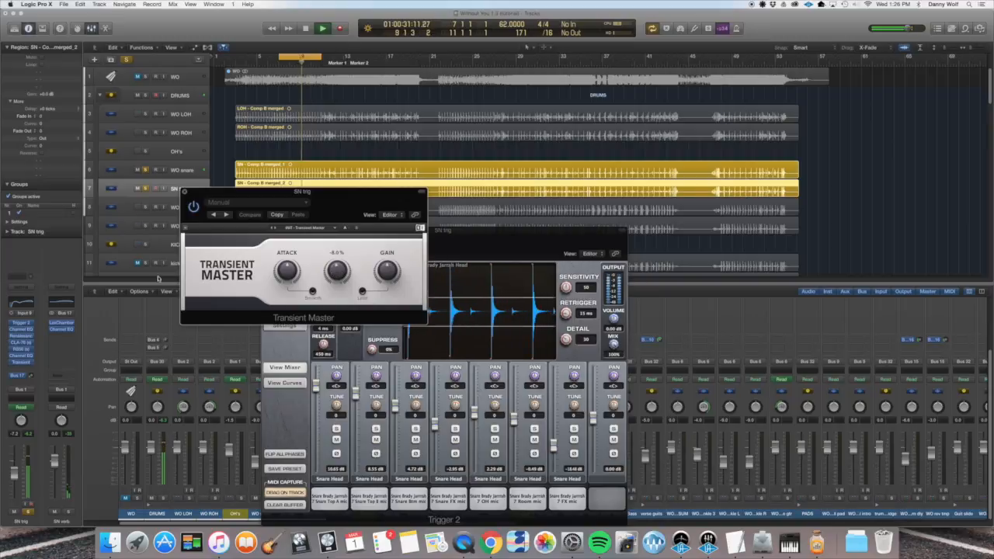
left_click(185, 192)
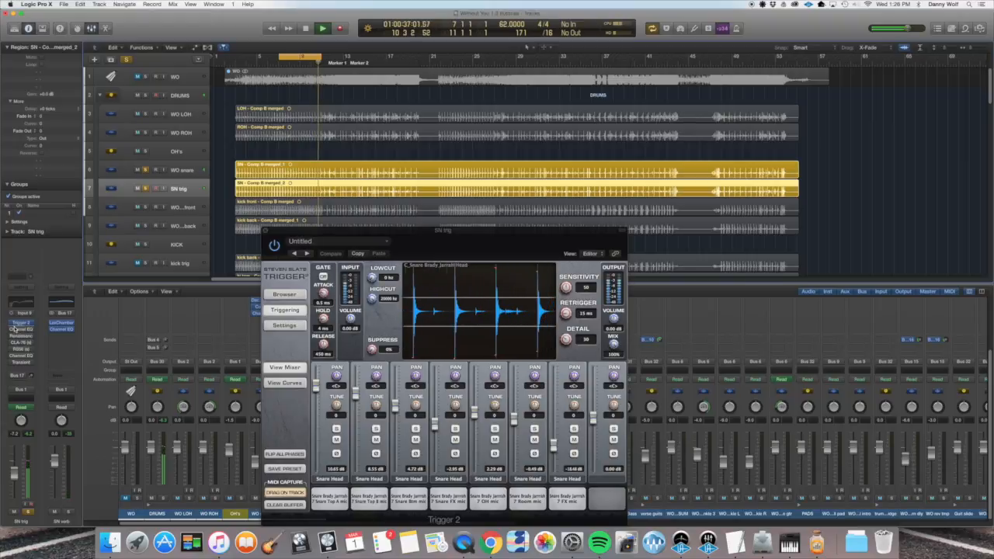
- Unsolo WO snare, close the Trigger 2 window and stop playback
left_click(144, 170)
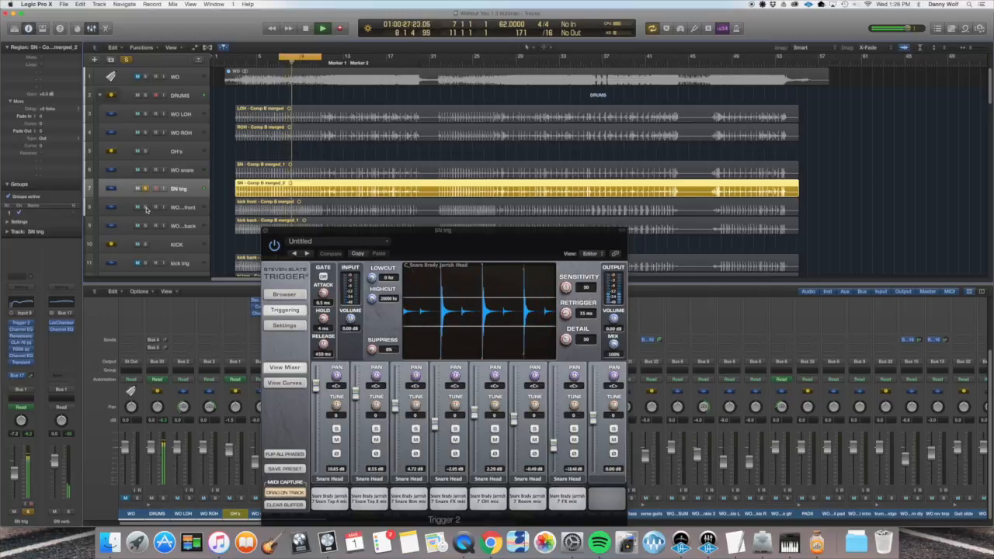
left_click(265, 232)
key("space")
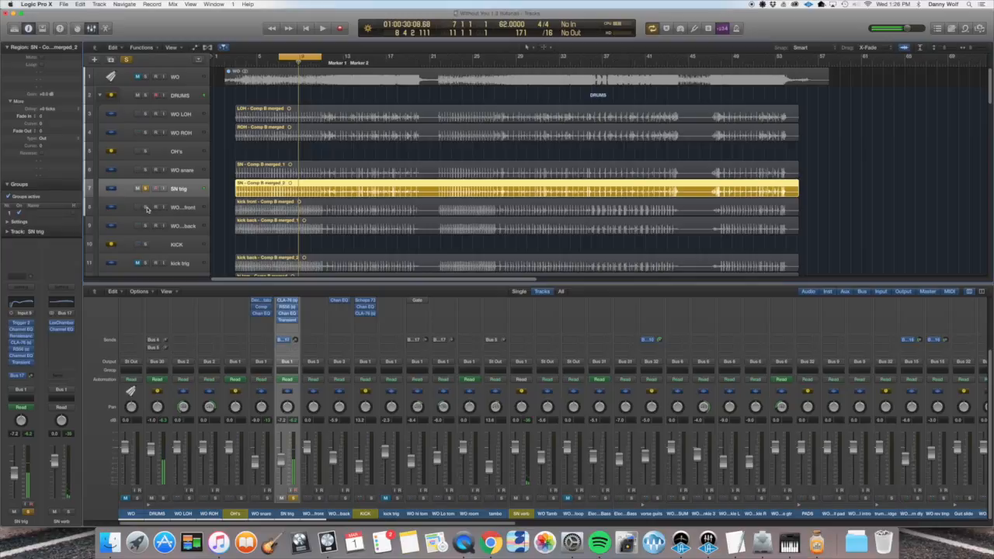
- Solo WO kick front, enable its Noise Gate and Channel EQ during looped playback, and inspect the EQ curve
left_click(147, 209)
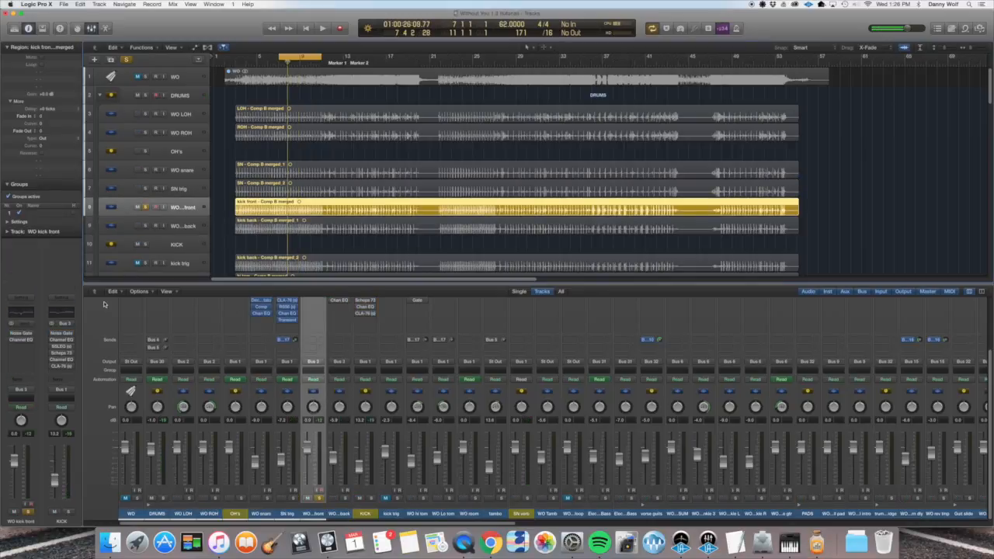
left_click_drag(10, 334, 11, 339)
key("space")
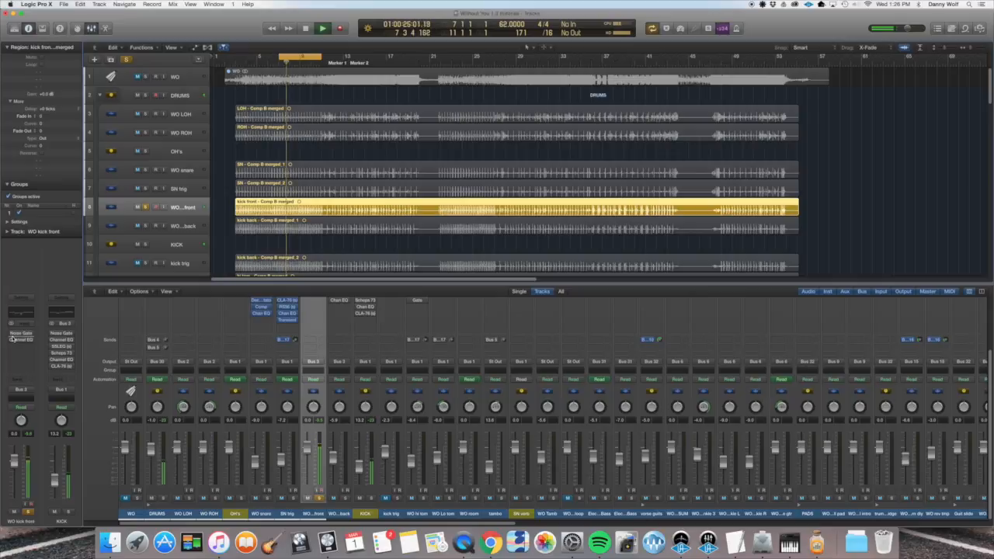
left_click_drag(11, 334, 12, 340)
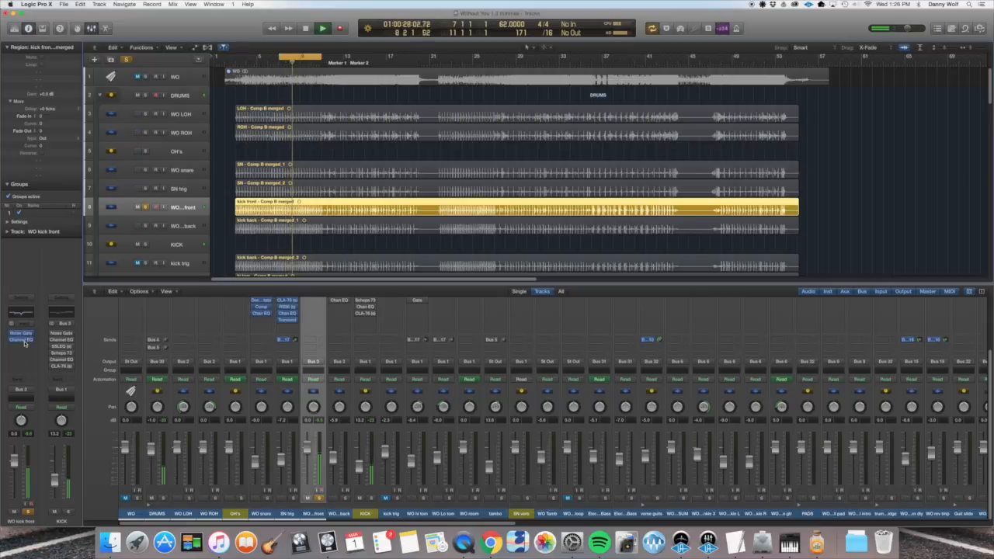
left_click(22, 339)
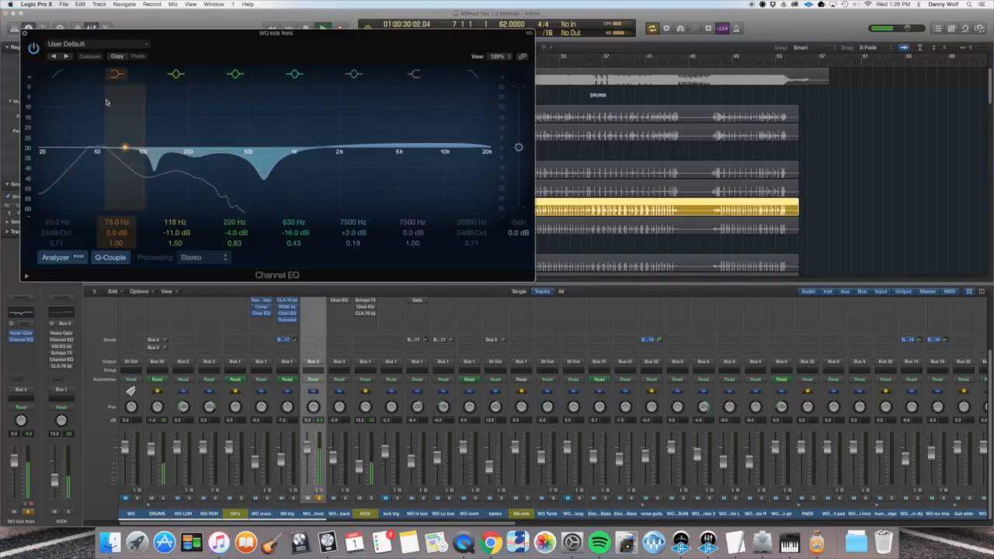
left_click(26, 34)
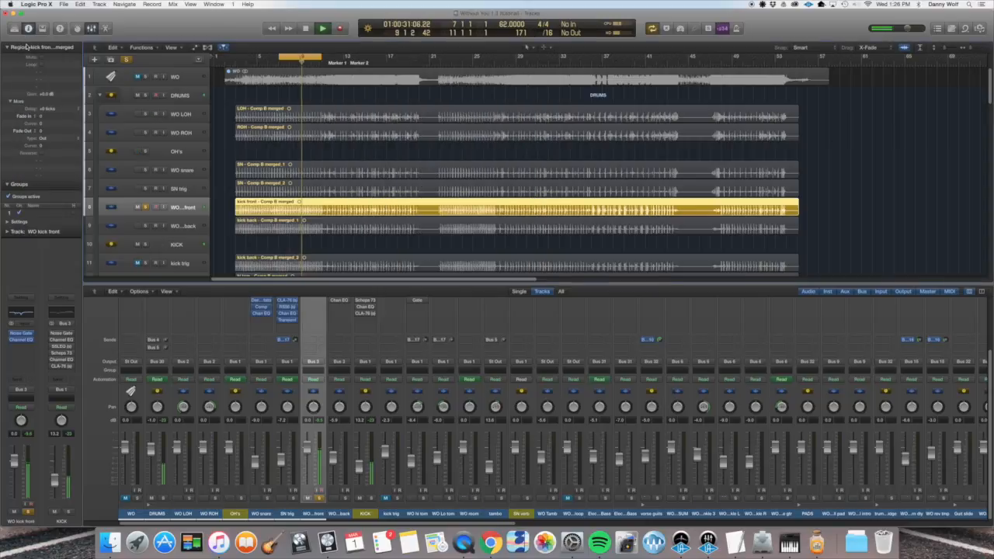
- Solo WO kick back and inspect its Transient Master and Channel EQ during looped playback
left_click(143, 225)
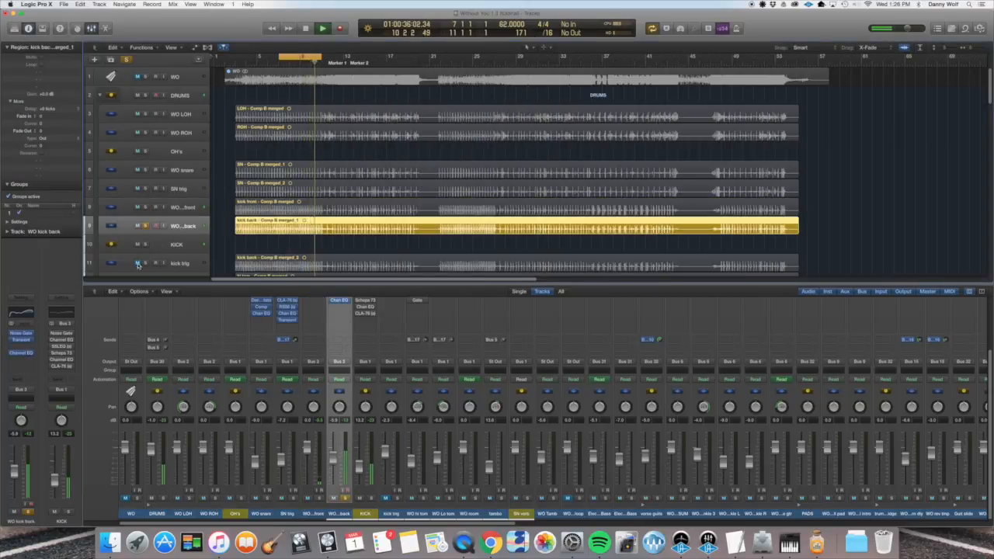
left_click(23, 340)
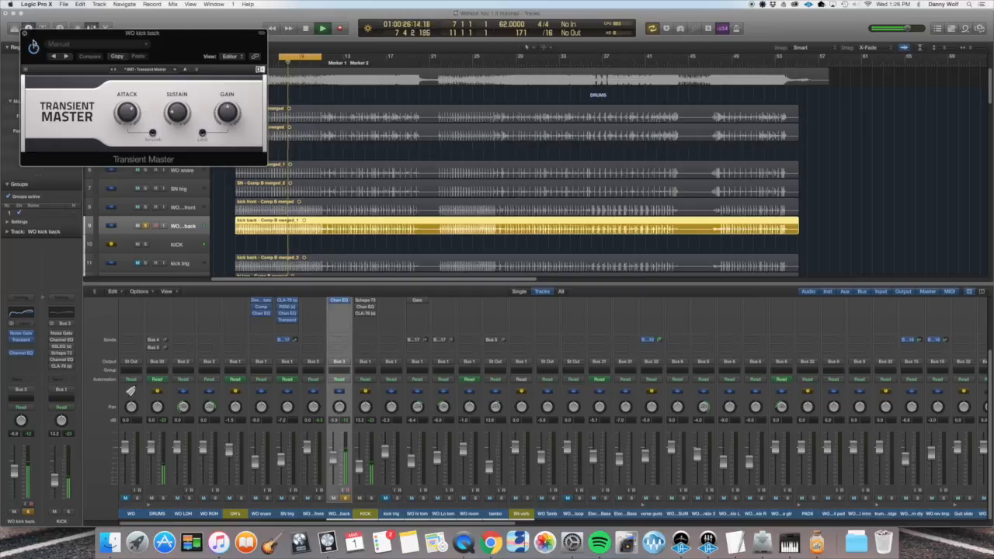
left_click(25, 33)
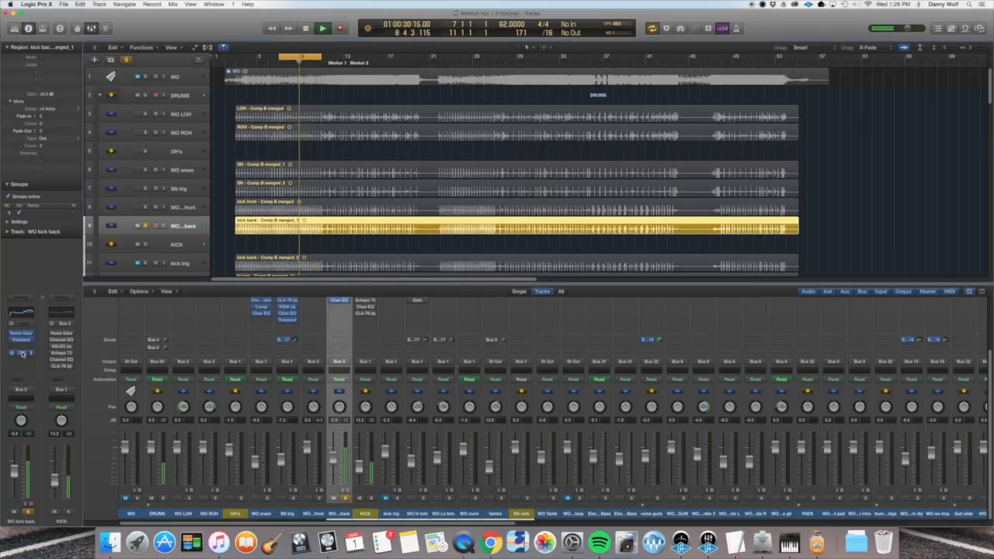
left_click(21, 353)
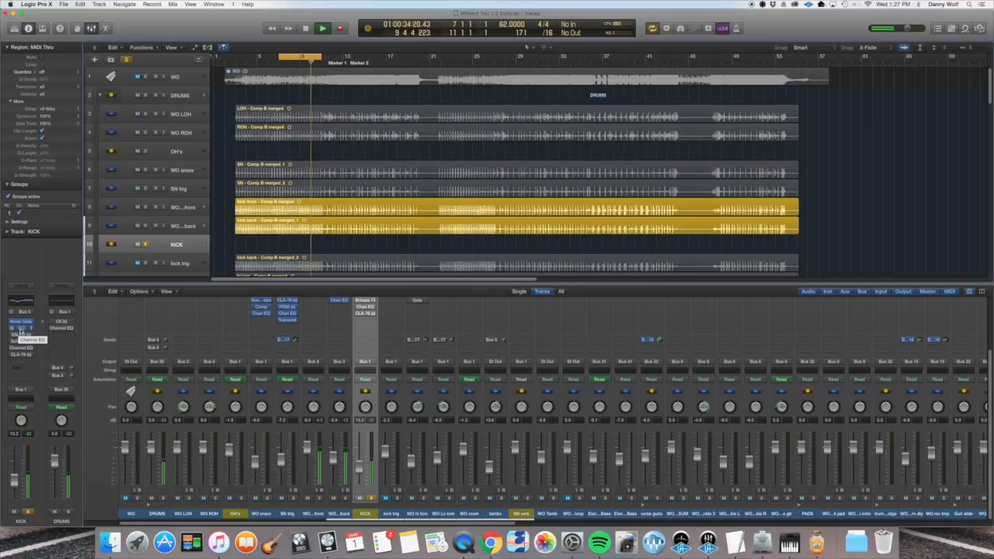
- Open the first Channel EQ on the soloed KICK stack and compare it bypassed and enabled
left_click(20, 333)
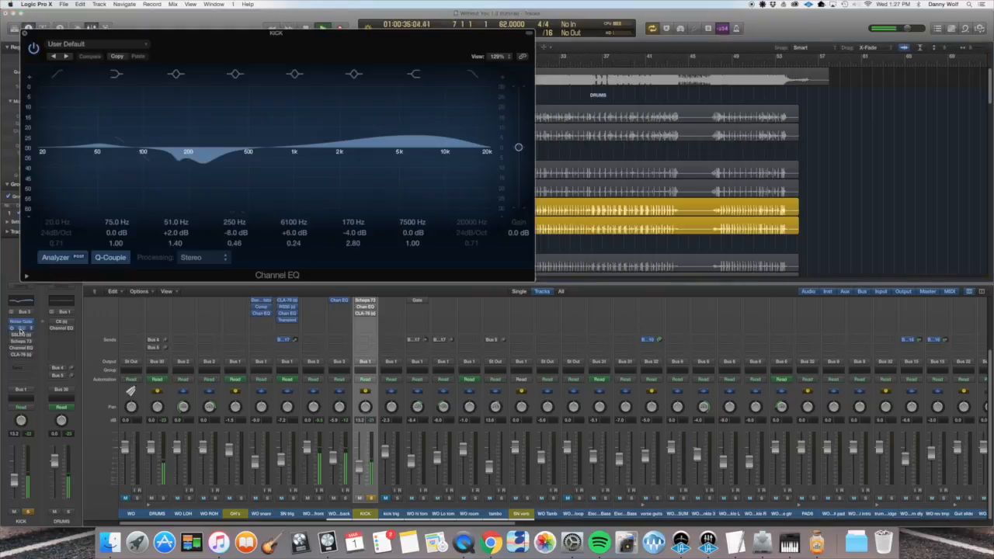
left_click(33, 48)
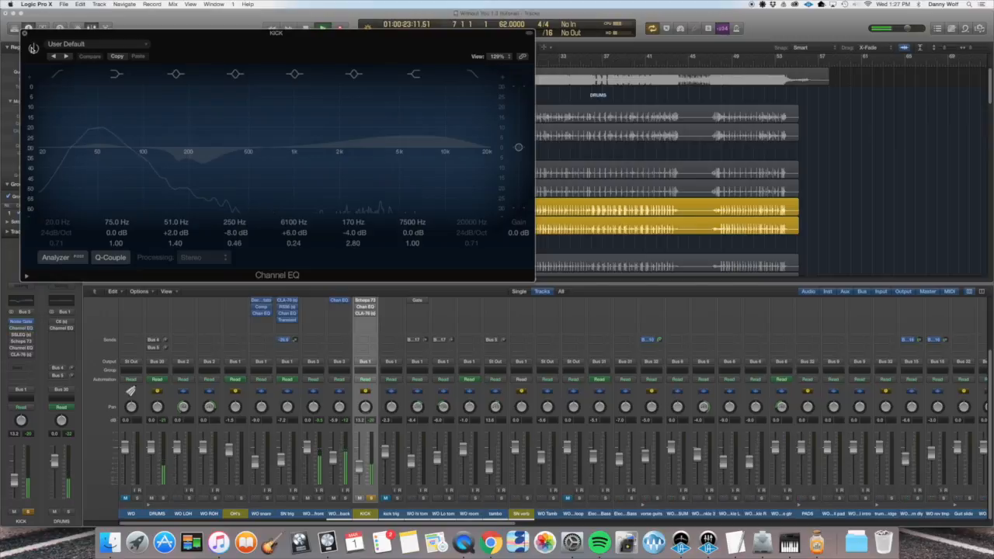
left_click(34, 47)
- Enable the SSLEQ on KICK, inspect its Kick preset settings during looped playback, and close its window
left_click(11, 334)
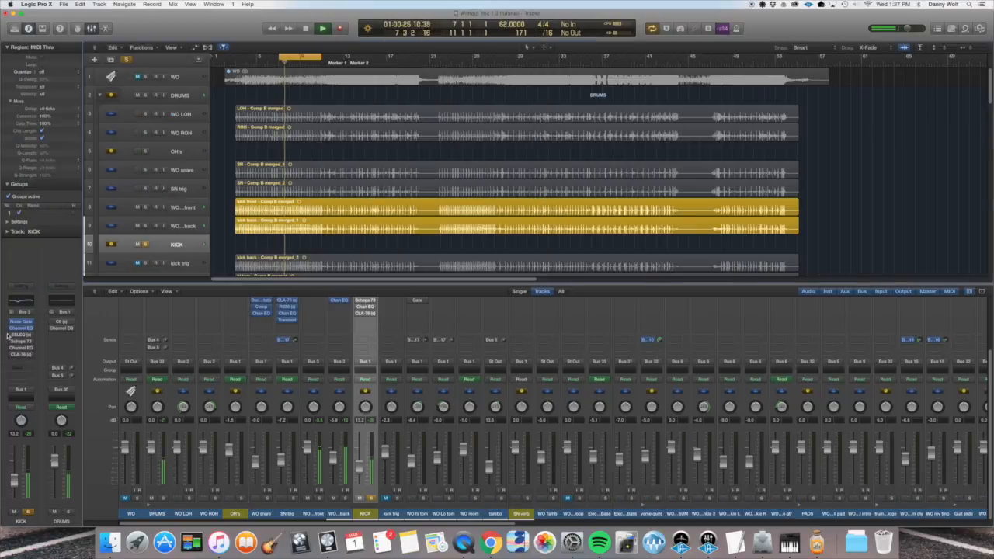
left_click(23, 335)
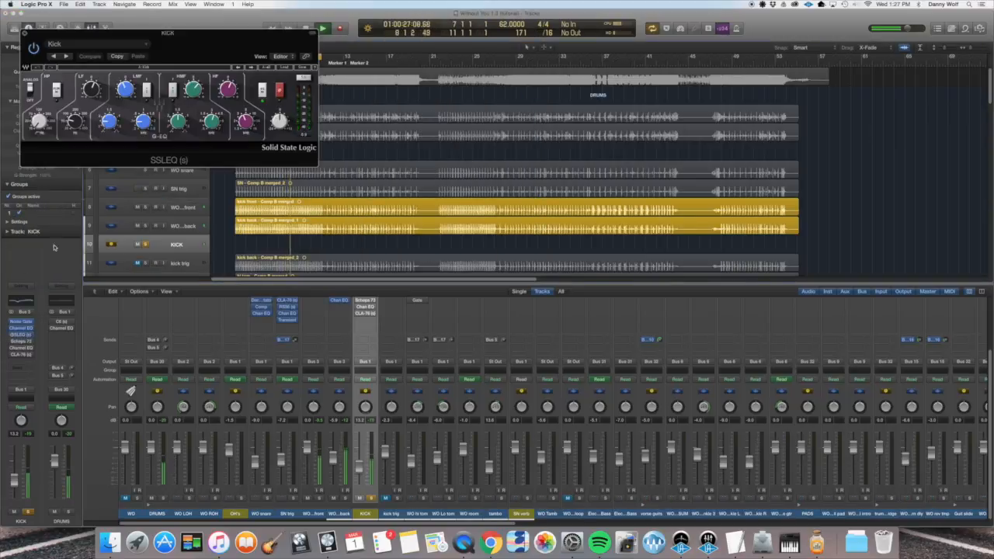
left_click_drag(160, 45, 227, 98)
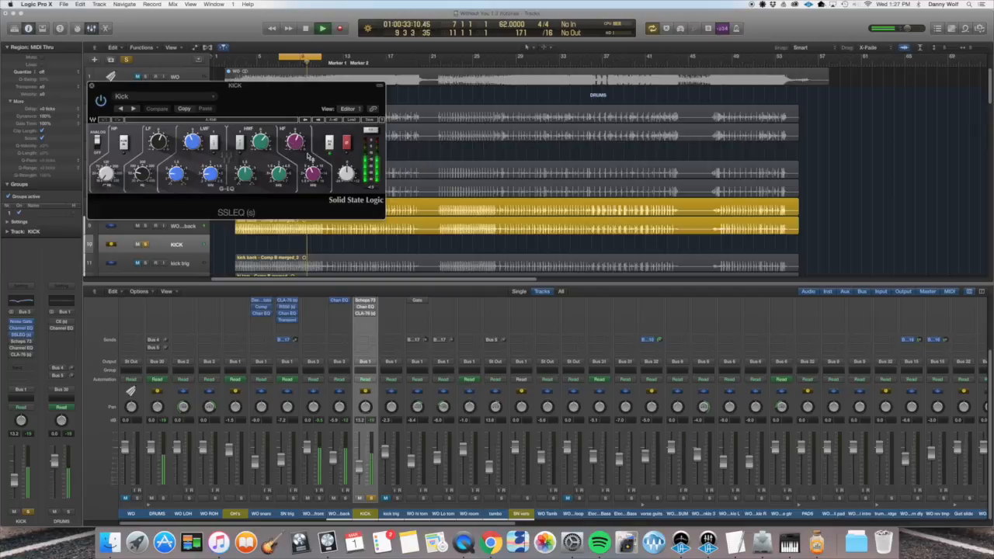
left_click(91, 86)
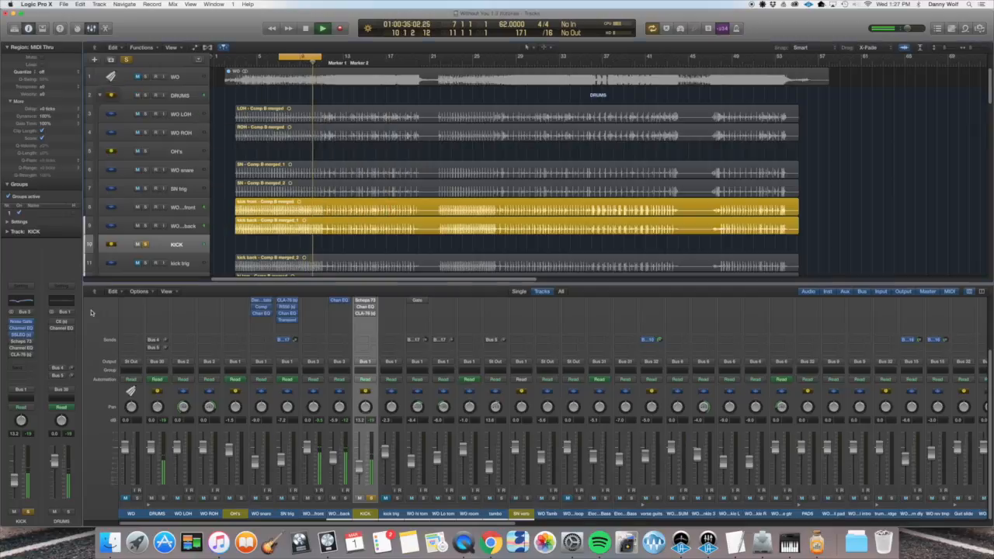
- Open the Scheps 73 on KICK, enable it, and close its window
left_click(21, 342)
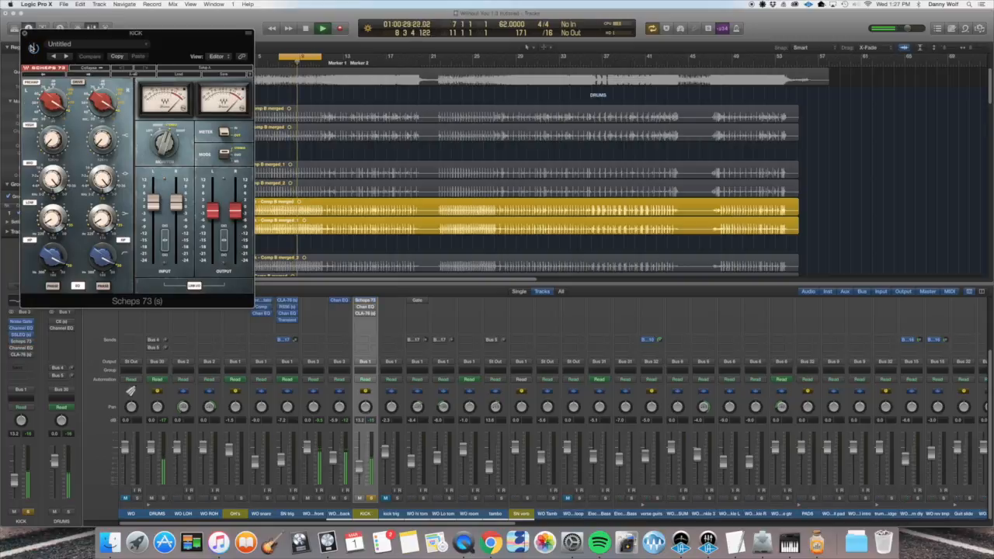
left_click(32, 48)
left_click(24, 33)
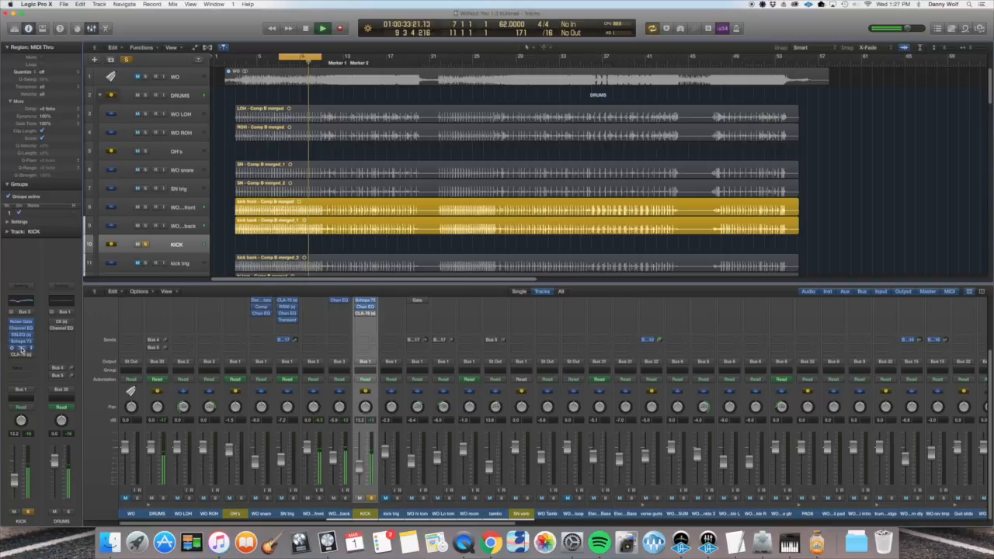
- Inspect KICK's second Channel EQ, compare it bypassed and enabled, and close its window
left_click(21, 347)
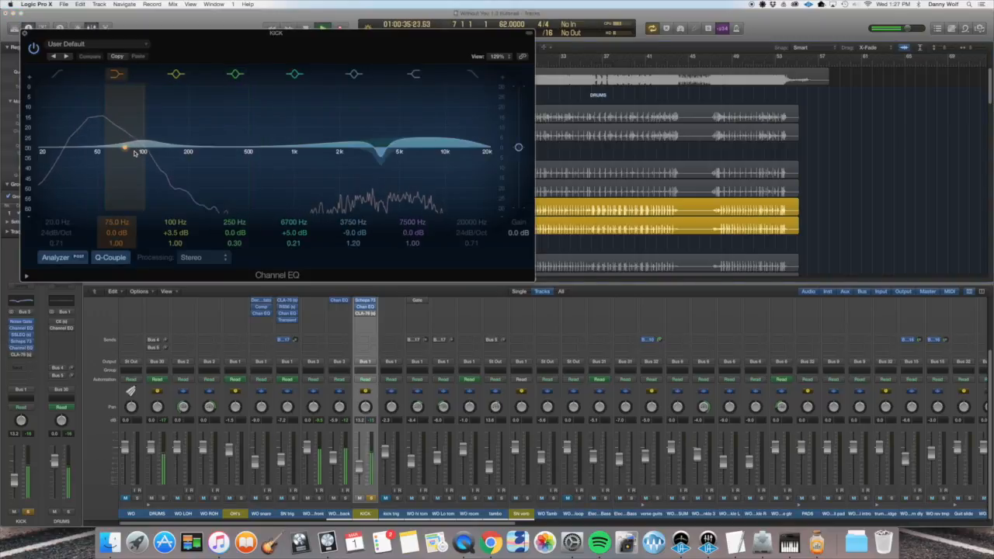
left_click(33, 48)
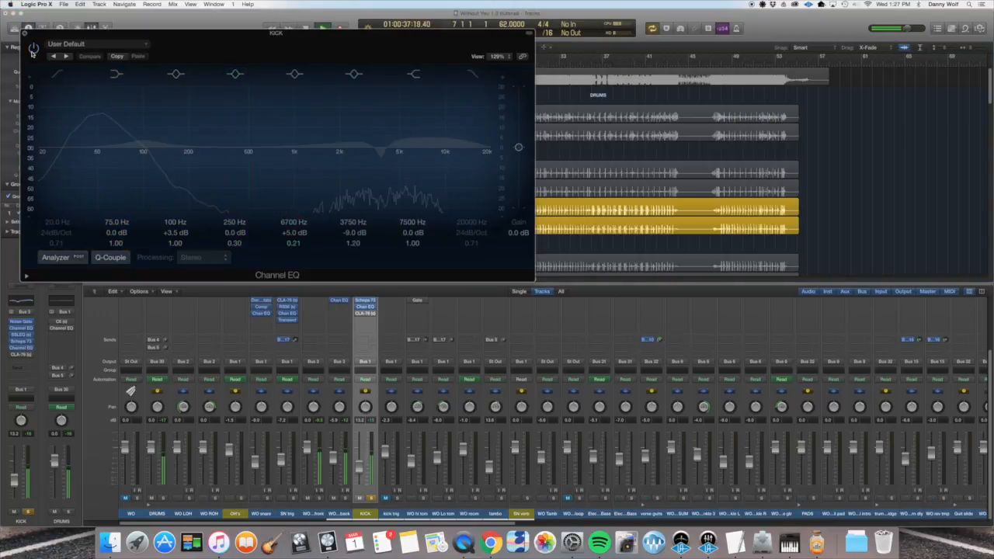
left_click(33, 48)
left_click(25, 33)
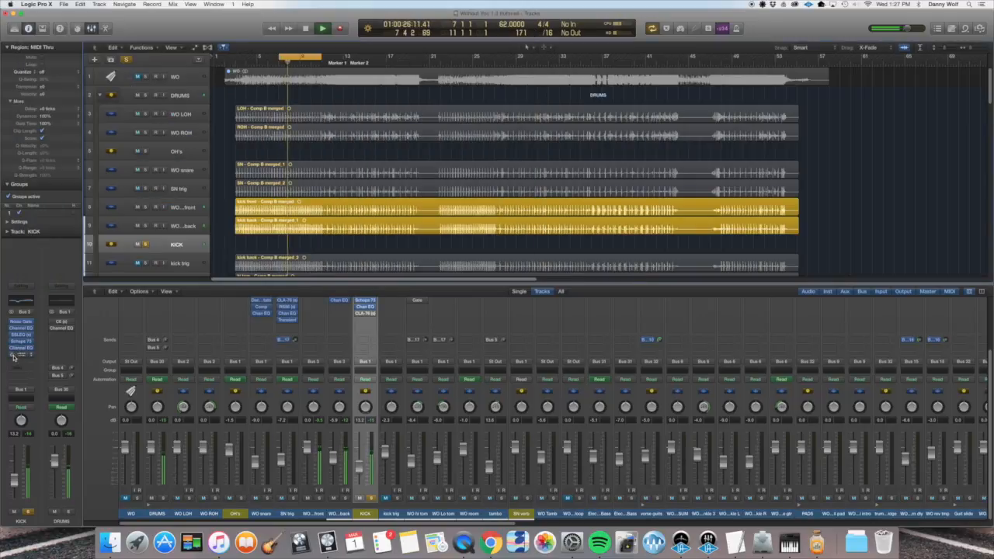
- Enable and audition the CLA-76 on KICK, then compare the entire KICK plug-in chain bypassed and enabled
left_click(15, 354)
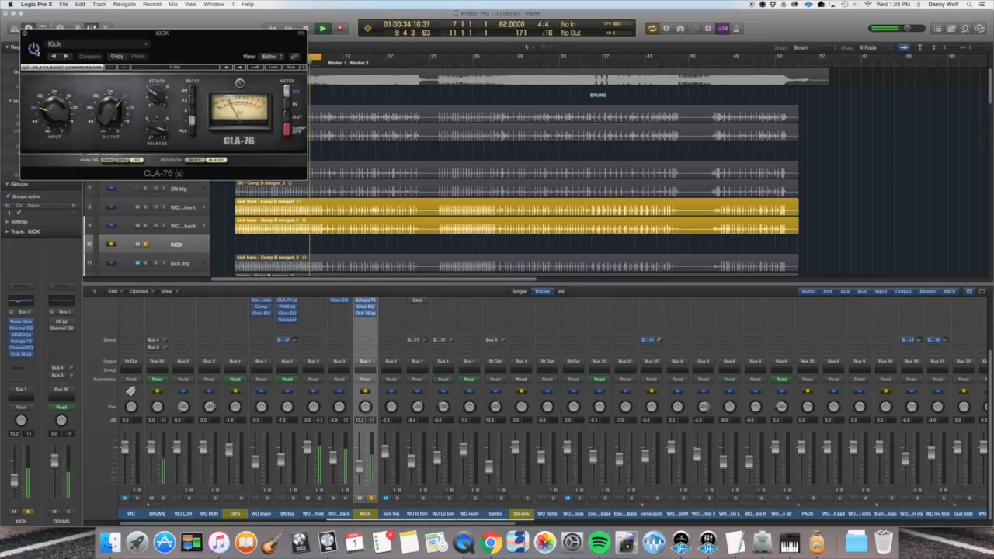
left_click(35, 51)
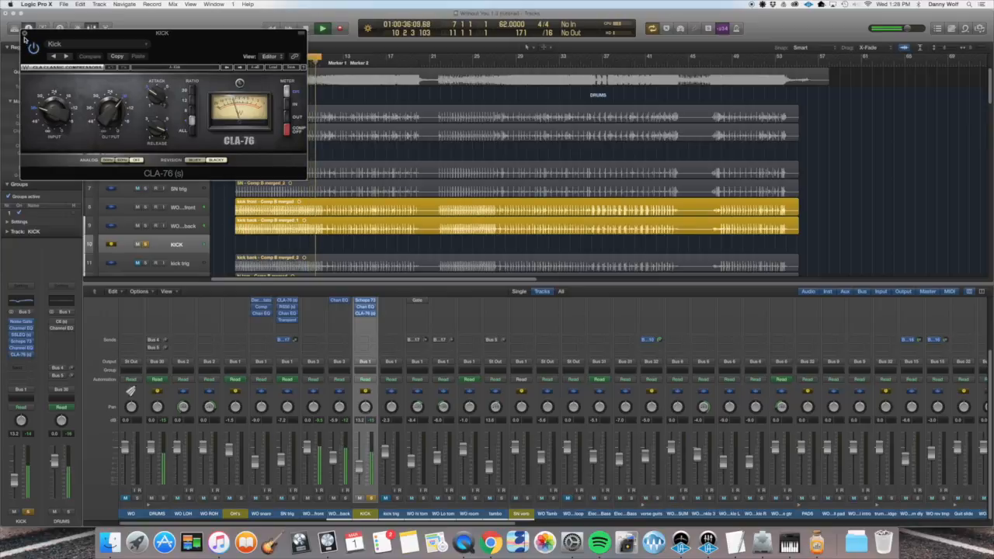
left_click(25, 34)
left_click_drag(14, 321, 11, 355)
left_click_drag(11, 322, 11, 358)
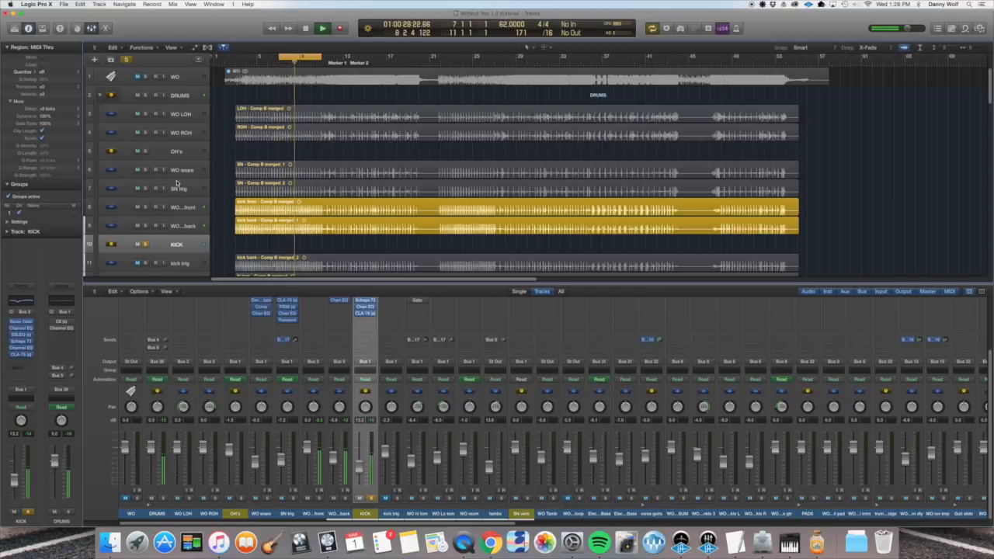
- Solo the OH's, WO snare and SN trig together with KICK during looped playback
left_click(145, 150)
left_click(146, 170)
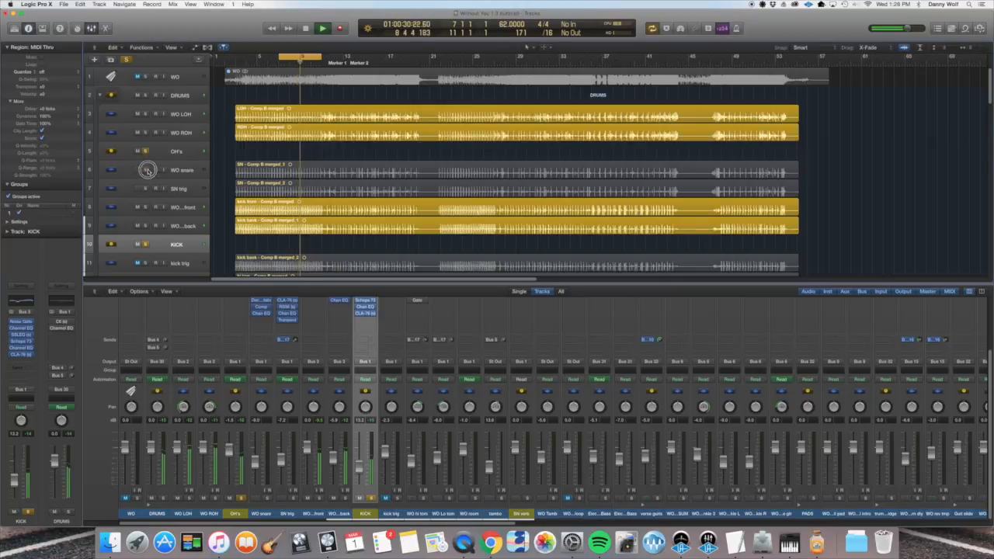
left_click(146, 188)
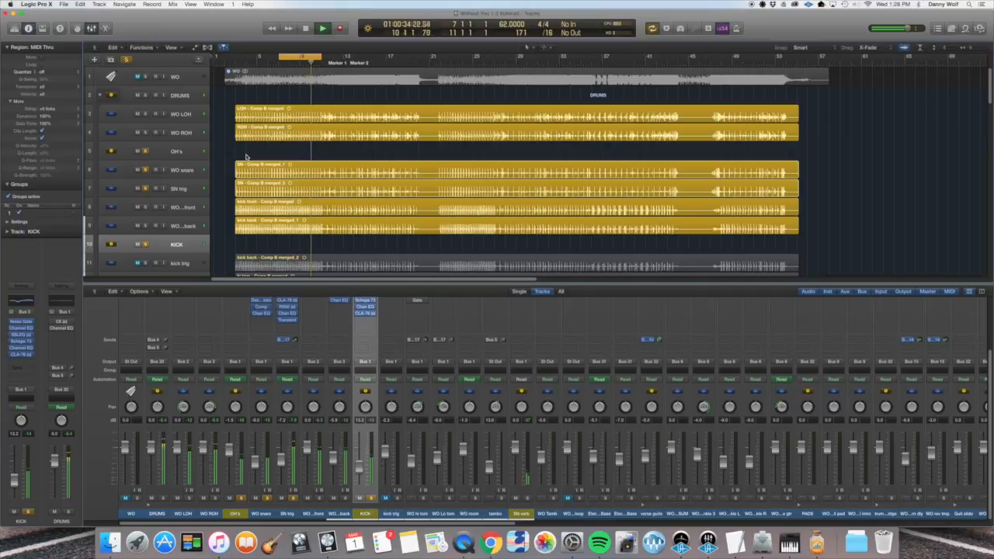
- Add kick trig to the soloed drums and restart the looped playback from the start of the cycle
scroll(246, 157, "down", 2)
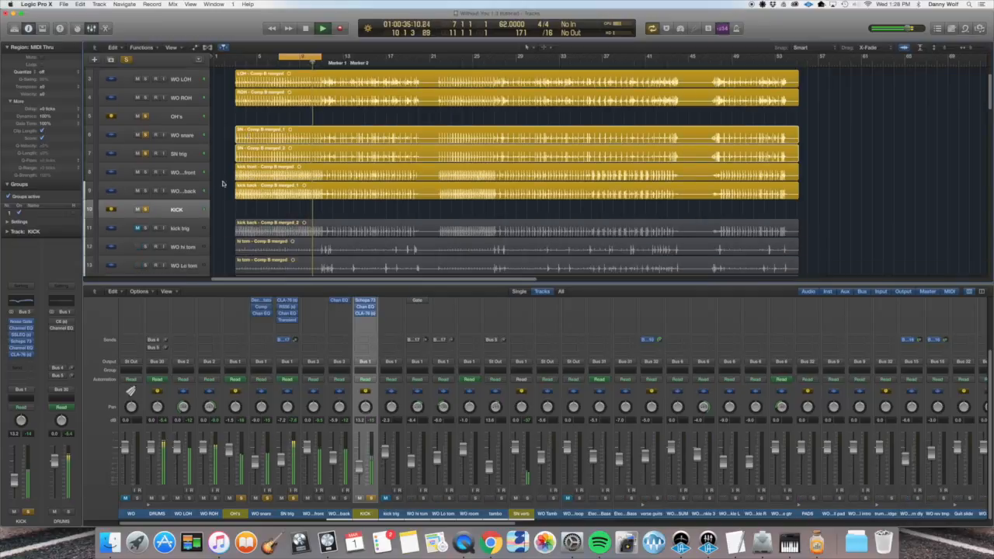
left_click(144, 229)
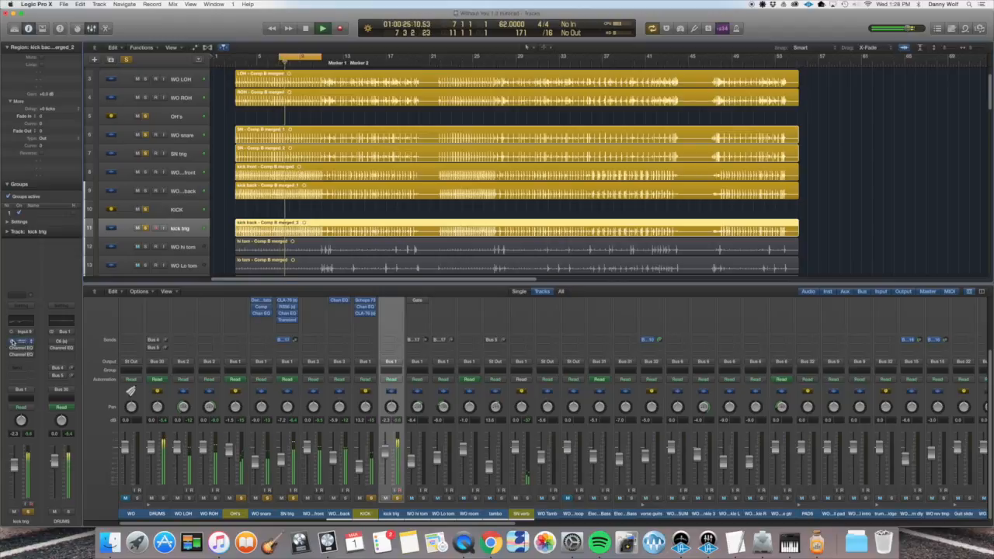
key("space")
key("space")
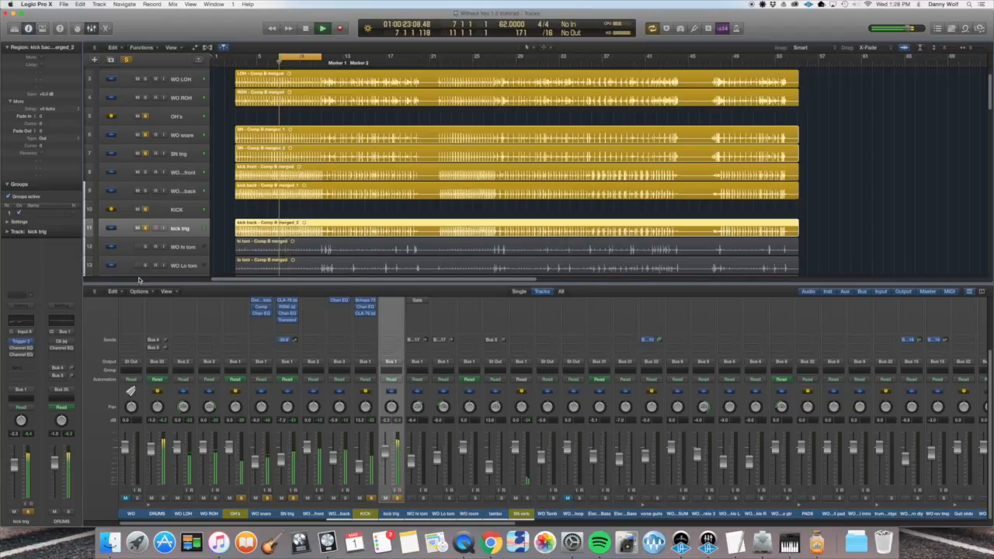
- Inspect kick trig's first Channel EQ during playback, then stop playback and clear the other drum solos so only kick trig is soloed
left_click(24, 350)
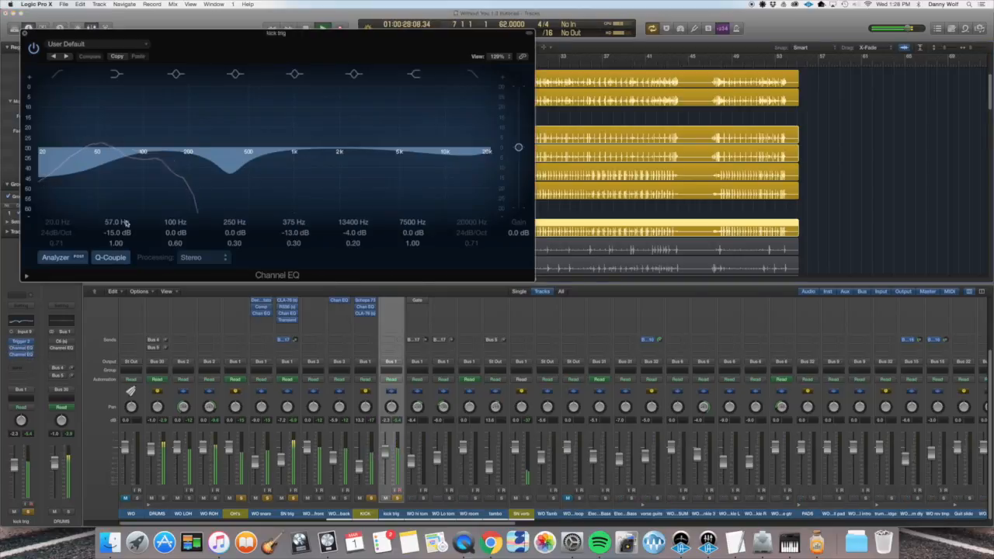
left_click_drag(276, 39, 504, 206)
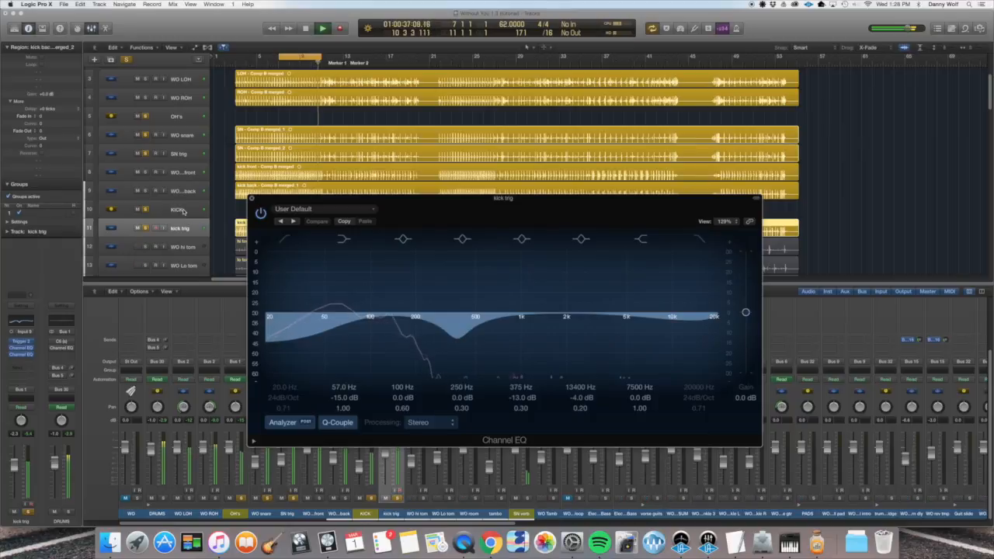
key("space")
left_click(147, 123)
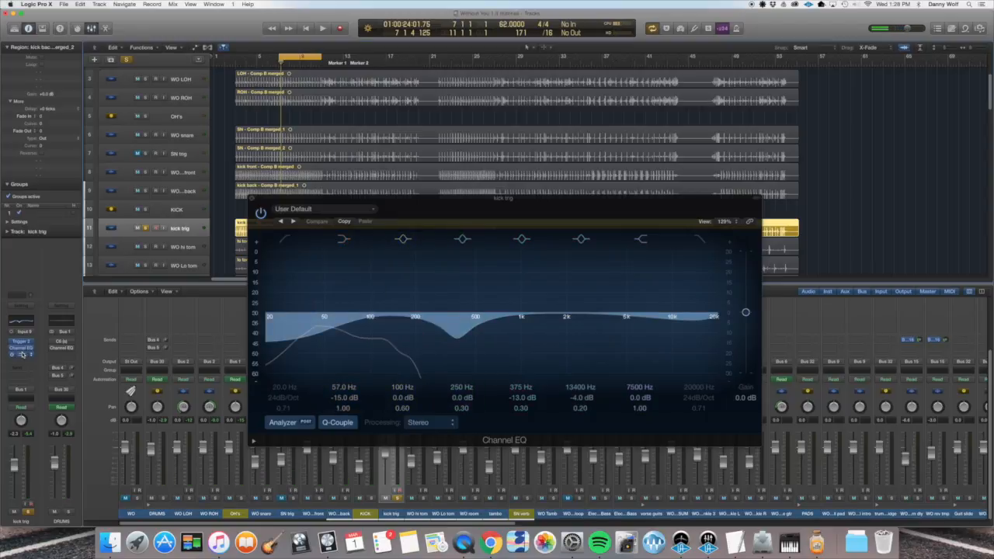
- Inspect kick trig's second Channel EQ alongside the first, then close both EQ windows
left_click(21, 353)
left_click_drag(210, 39, 621, 195)
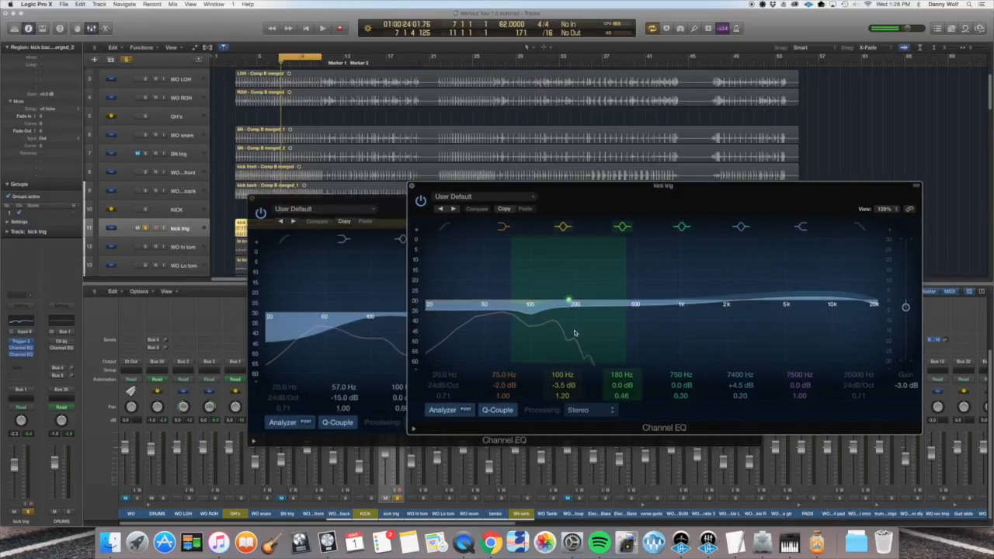
left_click(413, 186)
left_click(254, 199)
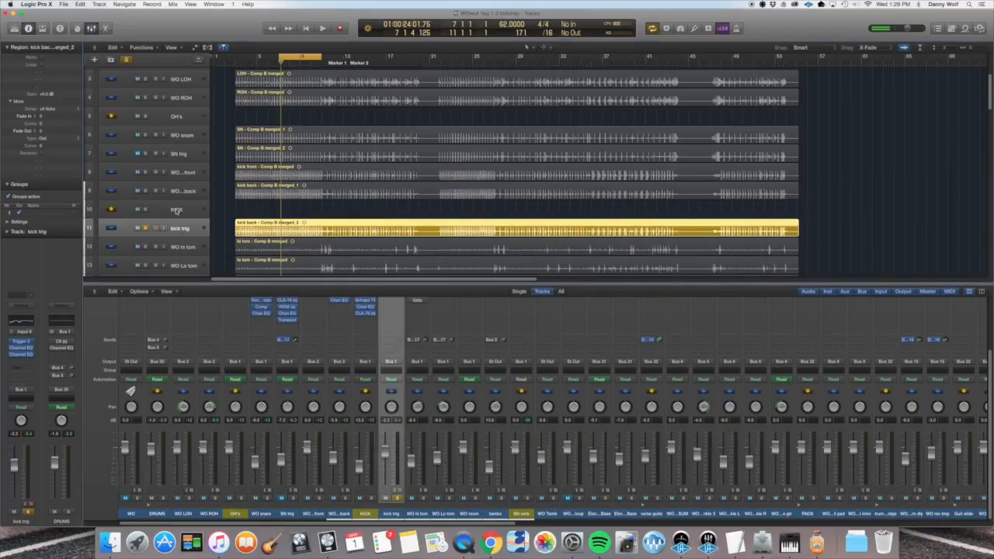
- Play the loop with KICK soloed alongside kick trig, and compare the sound with and without KICK
left_click(145, 211)
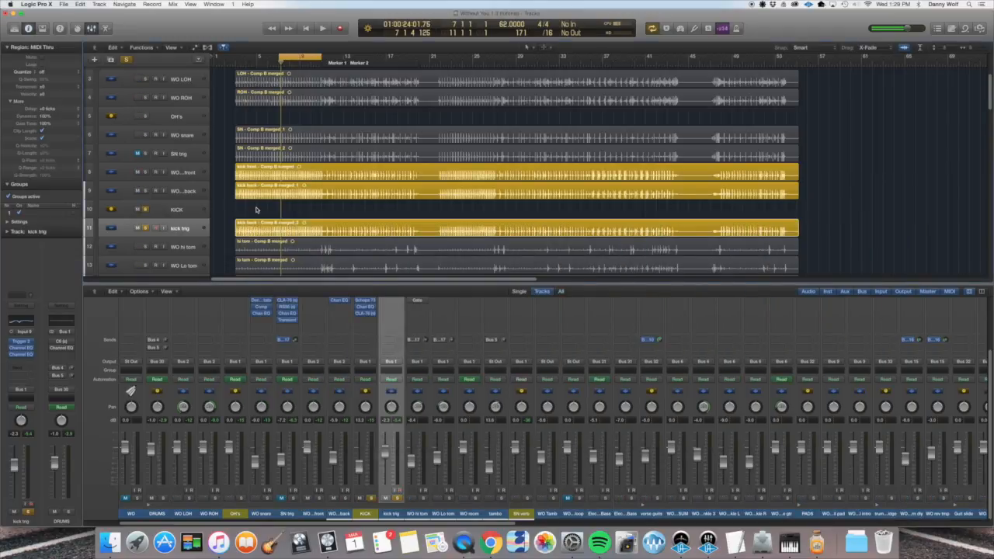
key("space")
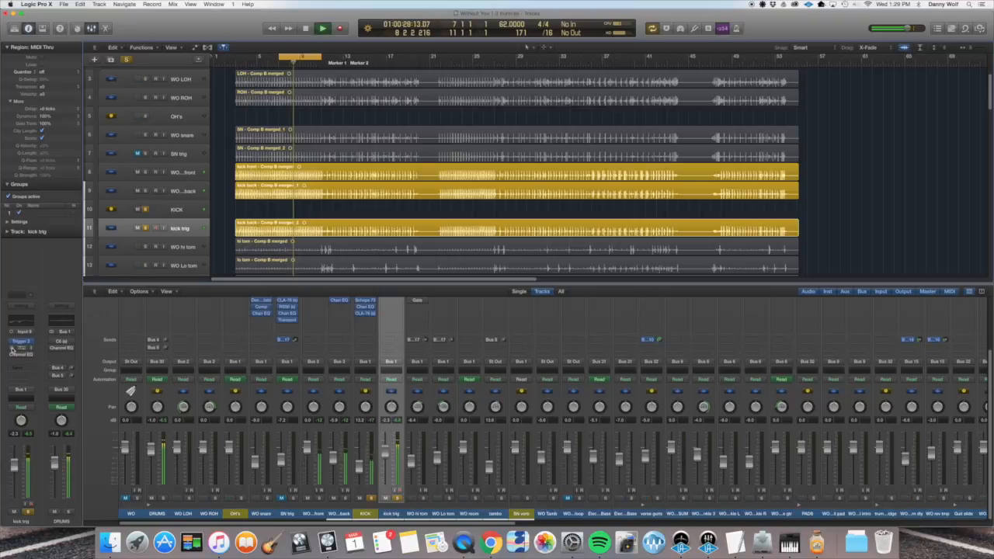
left_click(147, 210)
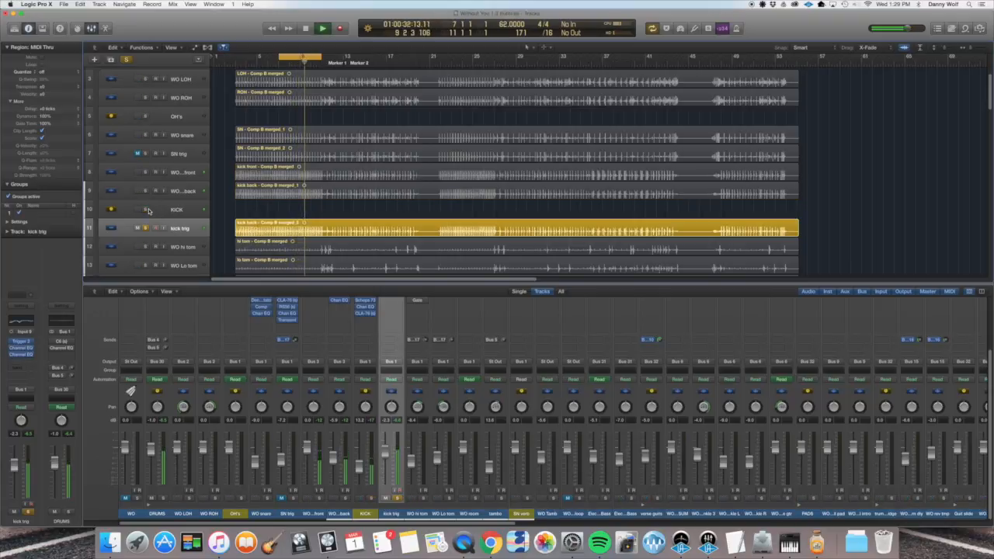
left_click(148, 209)
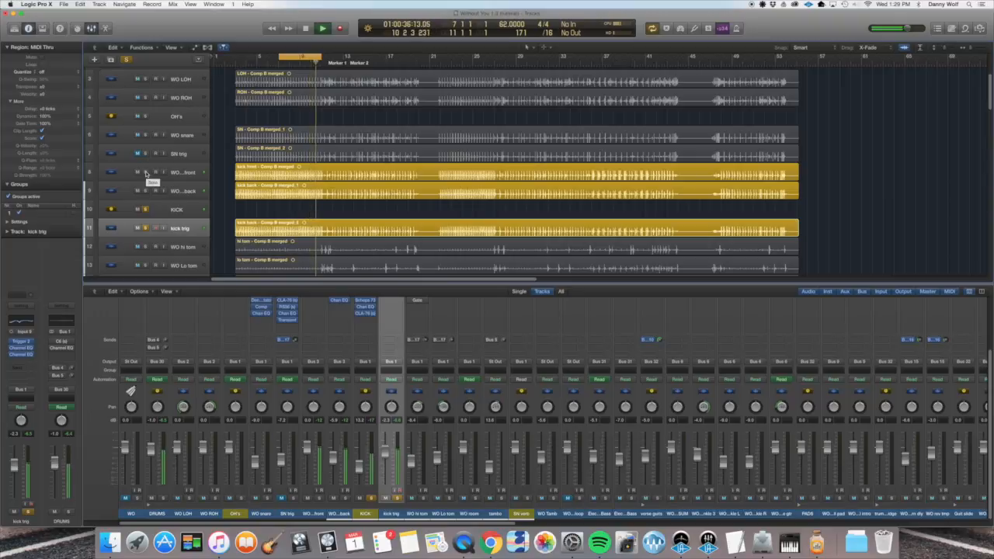
- Add the kick mics, SN trig, WO snare, OH's and the DRUMS stack to the solo during looped playback
left_click_drag(146, 192, 145, 116)
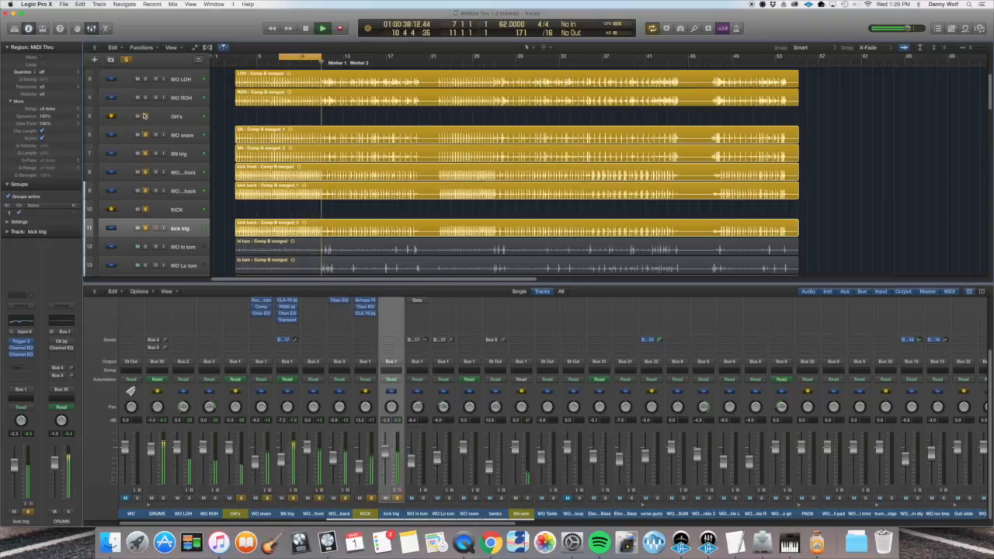
scroll(155, 128, "up", 2)
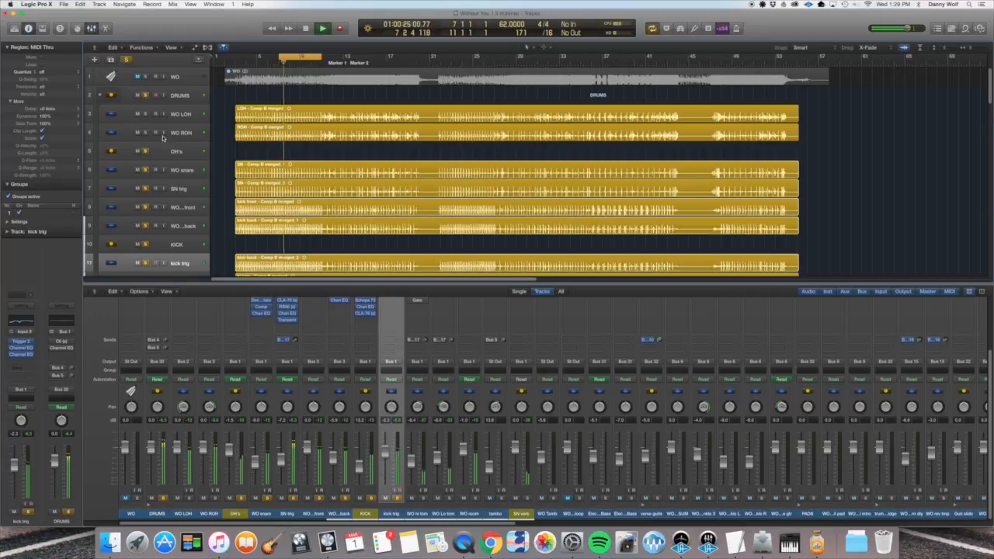
scroll(159, 171, "down", 6)
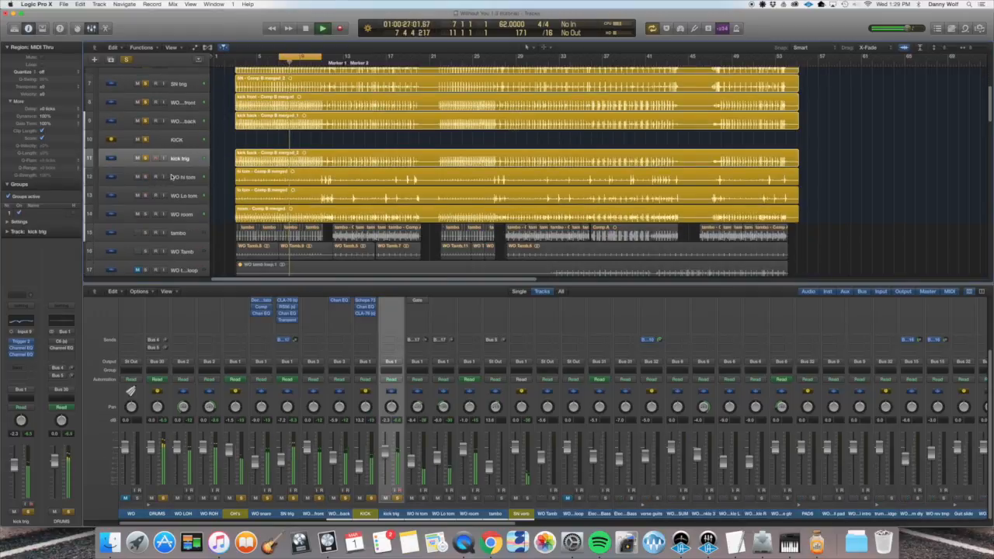
- Select WO room, solo it alone, and play the loop
left_click(179, 214)
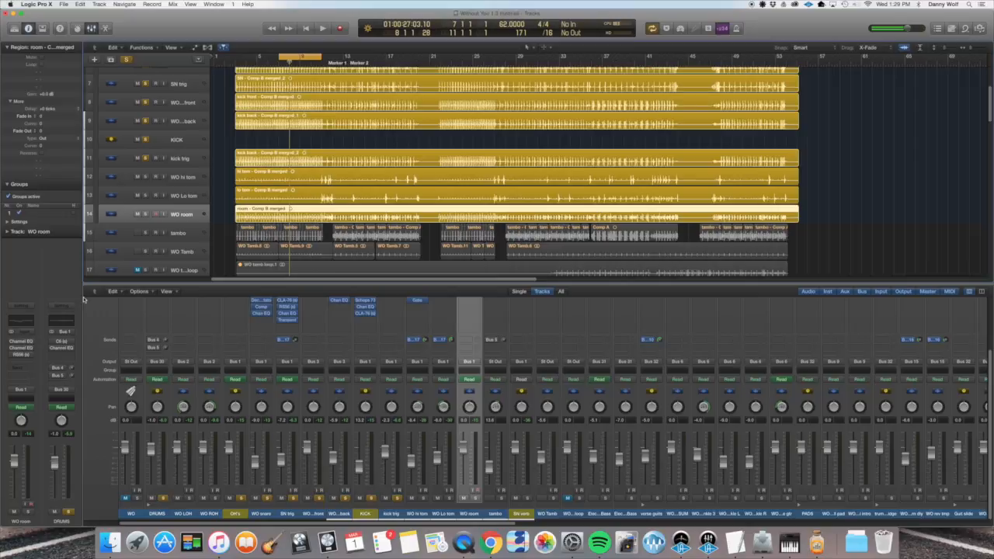
left_click(146, 214)
key("space")
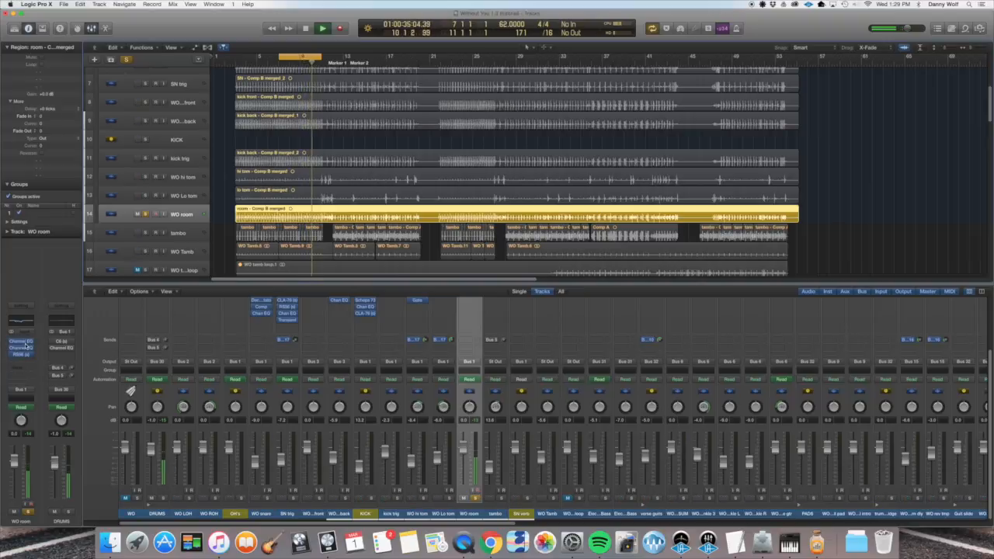
- Reduce the track height and solo the DRUMS stack together with WO room
scroll(138, 195, "up", 1)
key("super+Up")
key("super+Up")
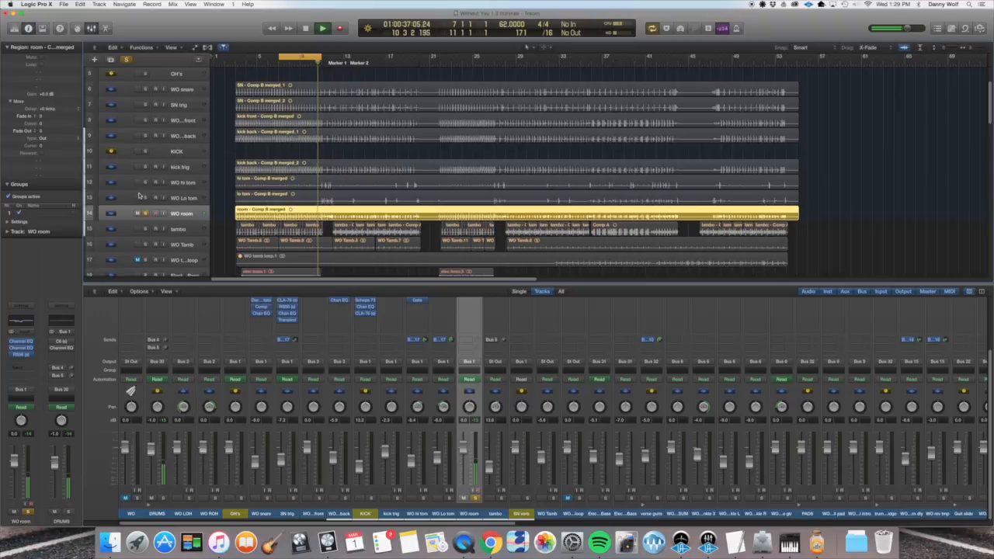
scroll(139, 196, "up", 3)
left_click(145, 85)
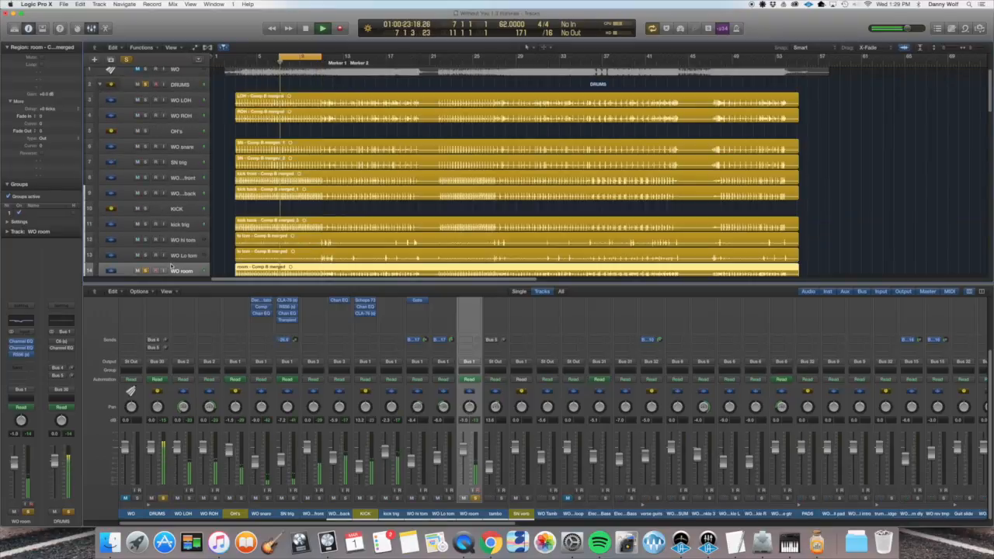
- Compare WO room's plug-in chain bypassed and enabled within the full drum mix
scroll(167, 233, "down", 4)
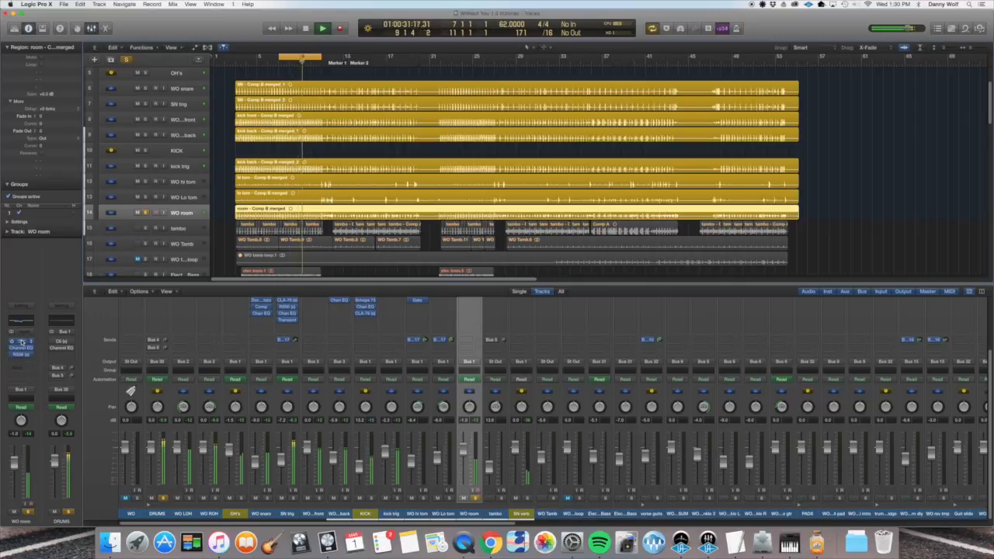
left_click(11, 352)
left_click(11, 352)
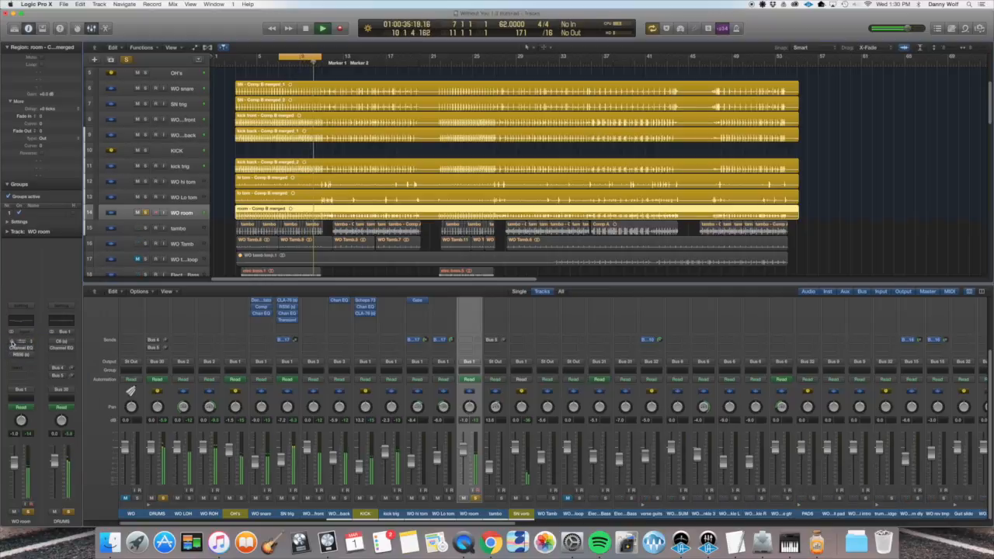
- Open WO room's first Channel EQ, unsolo DRUMS to isolate the room mic, and compare the EQ bypassed and enabled
left_click(22, 342)
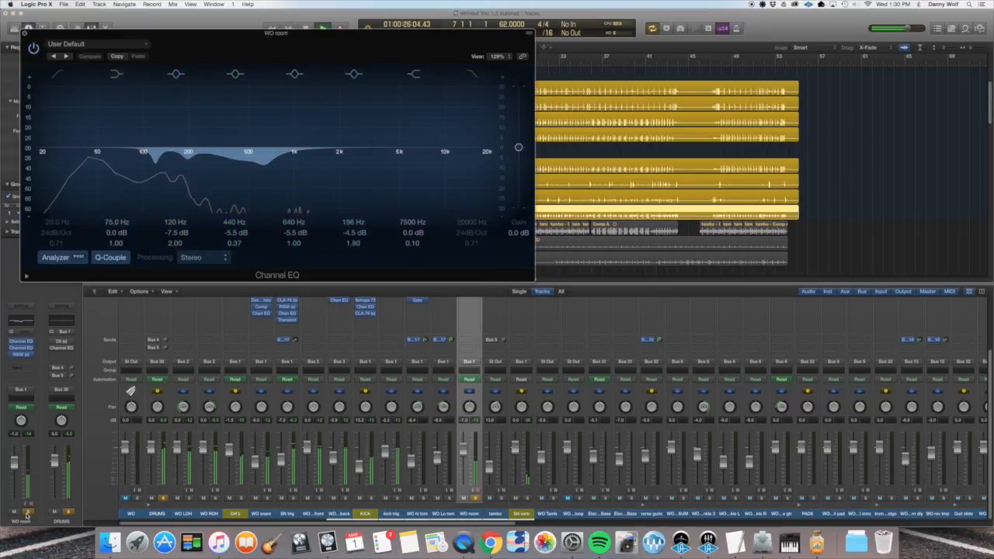
left_click(68, 512)
left_click(28, 512)
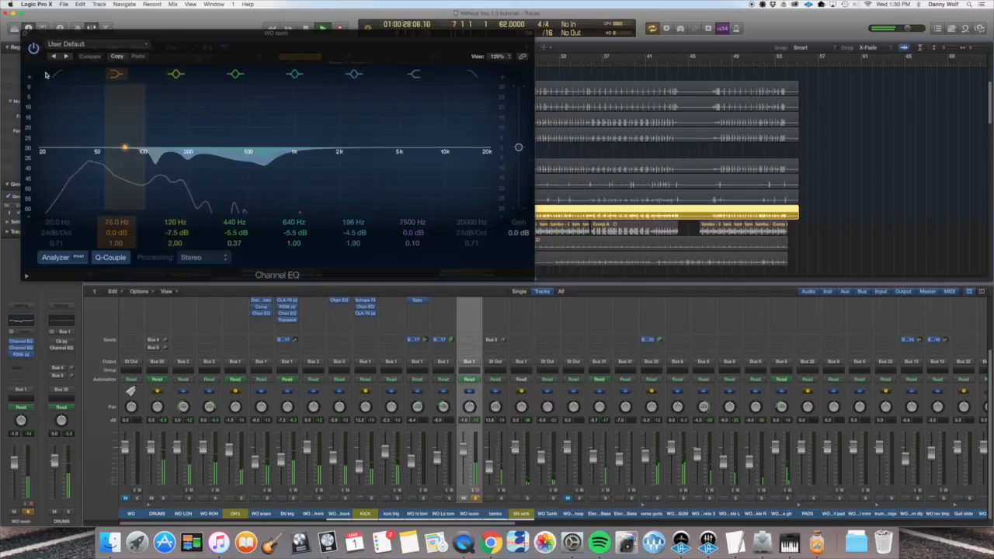
left_click(35, 49)
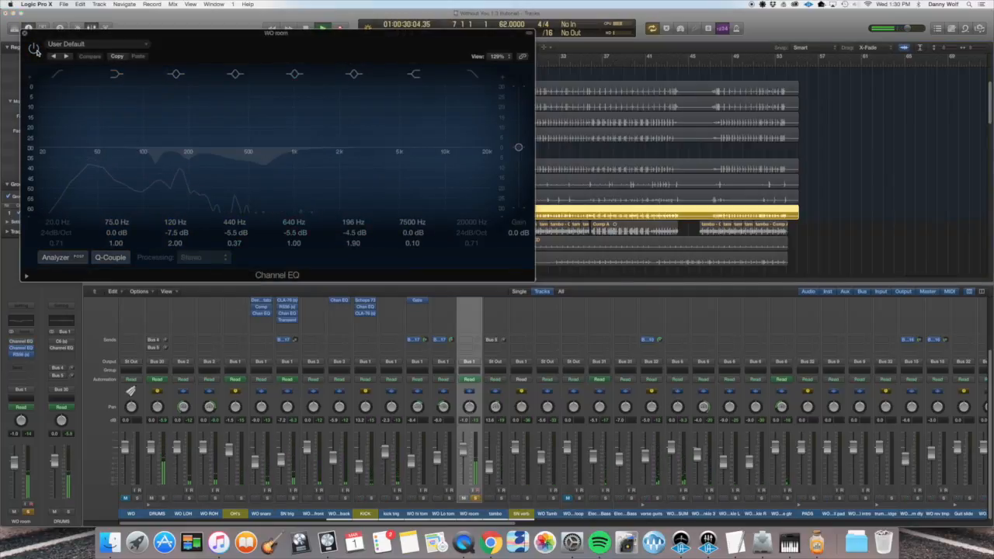
left_click(34, 48)
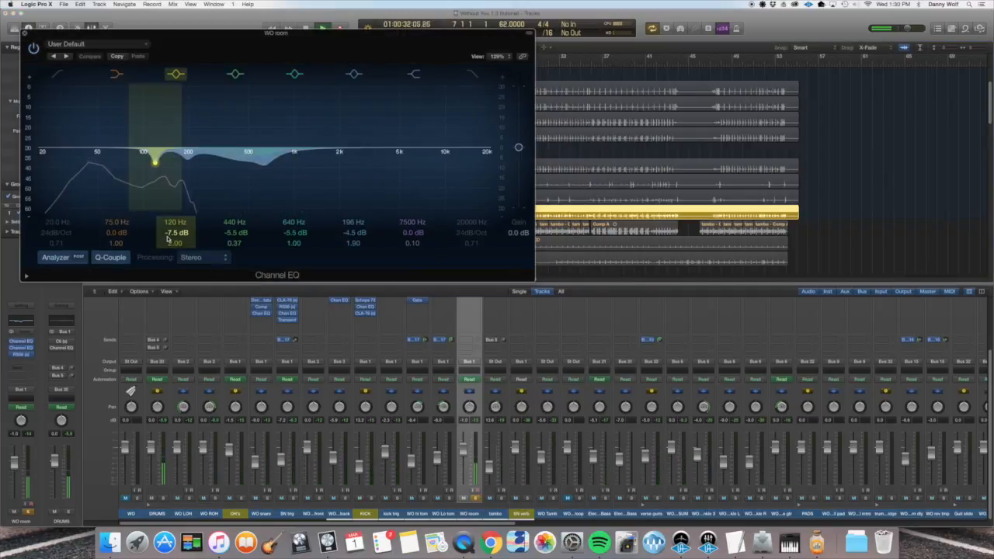
- Try different gains on the 120 Hz, 440 Hz and 640 Hz bands of WO room's first Channel EQ, restoring each one
mouse_move(170, 234)
left_mouse_down()
mouse_move(171, 196)
mouse_move(170, 232)
left_mouse_up()
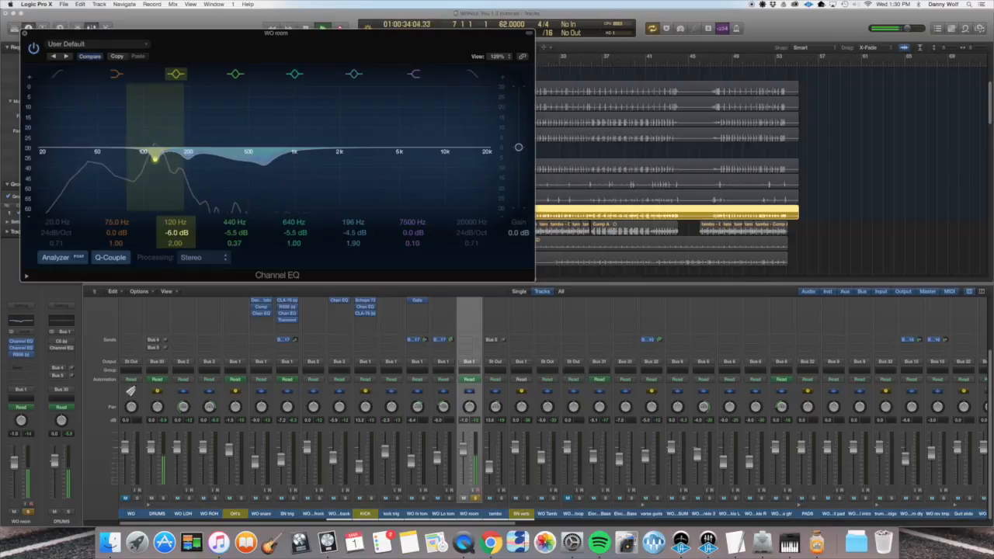
mouse_move(234, 232)
left_mouse_down()
mouse_move(235, 223)
mouse_move(235, 231)
left_mouse_up()
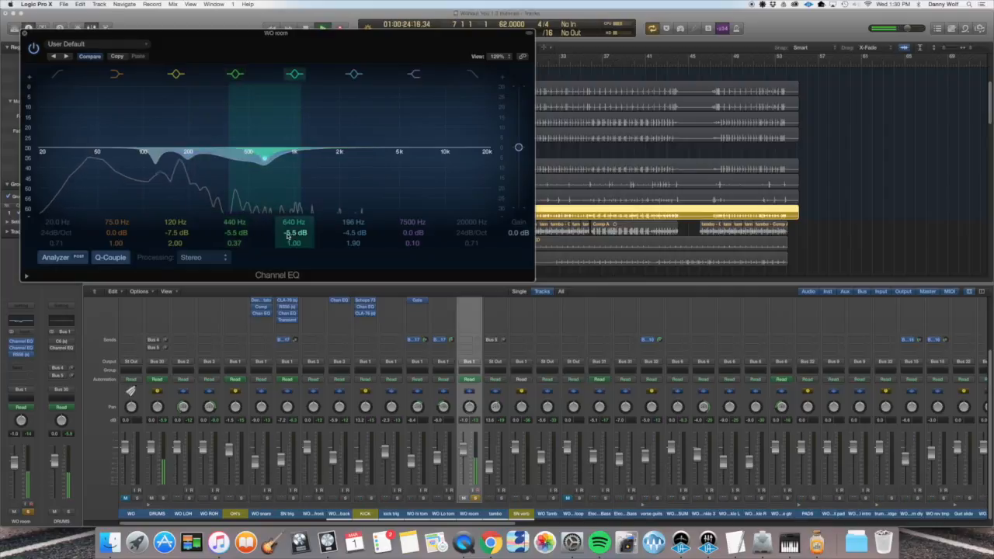
mouse_move(294, 233)
left_mouse_down()
mouse_move(294, 222)
mouse_move(294, 233)
left_mouse_up()
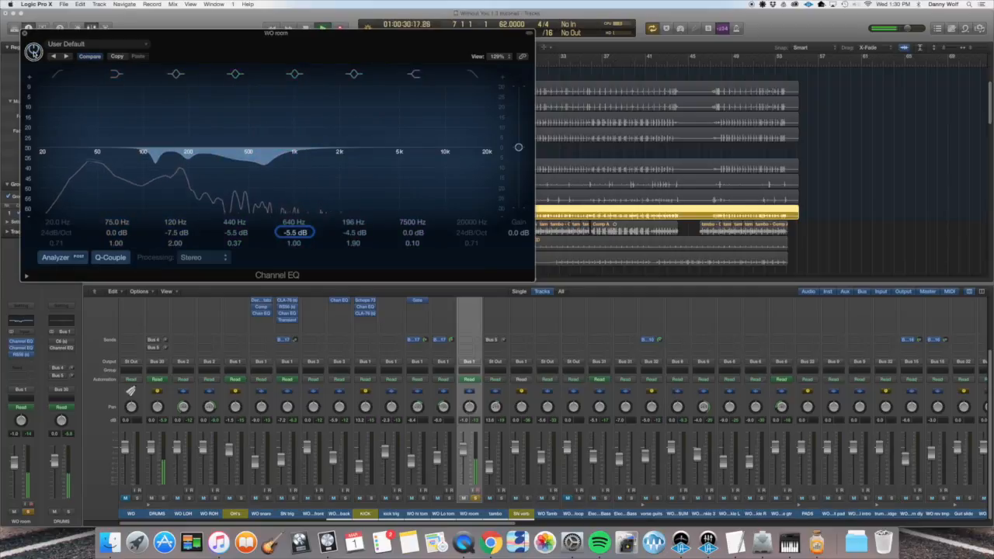
- Compare WO room's first Channel EQ bypassed and enabled once more, then close its window
left_click(33, 49)
left_click(32, 48)
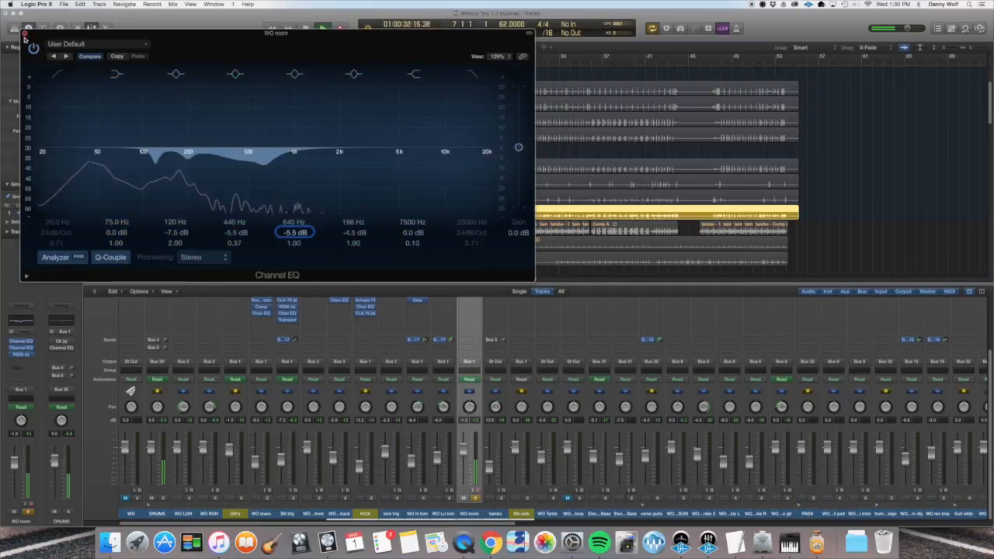
left_click(25, 34)
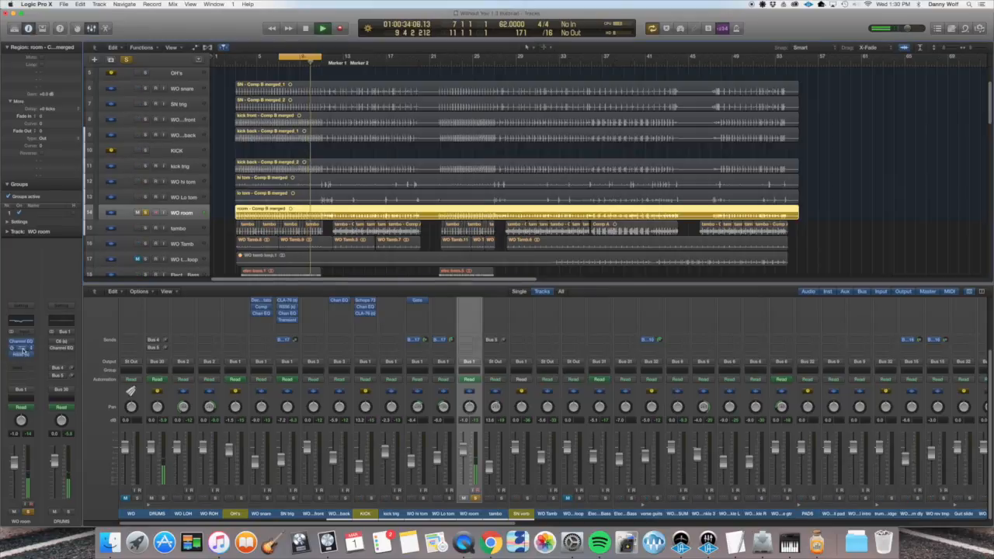
- Open WO room's second Channel EQ and compare it bypassed and enabled
left_click(22, 348)
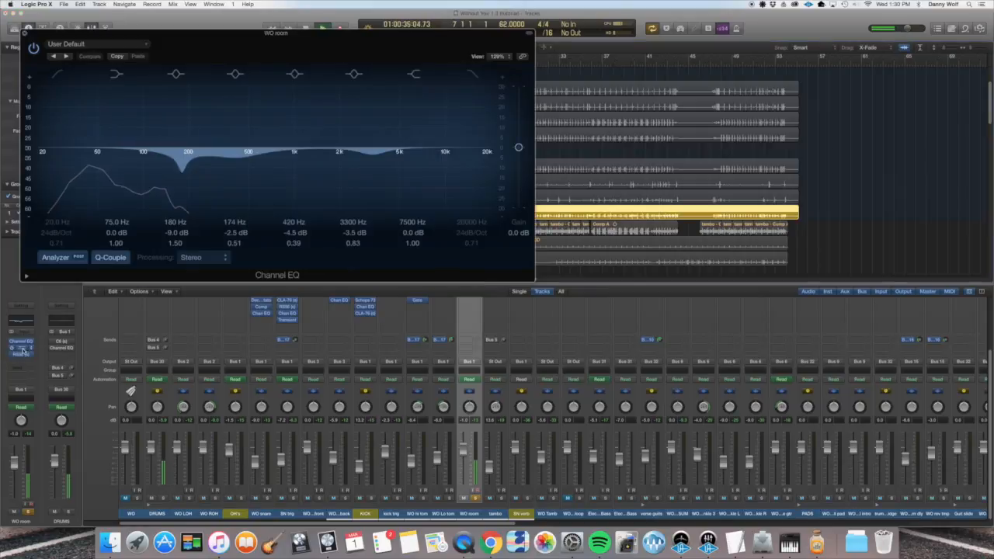
left_click(34, 49)
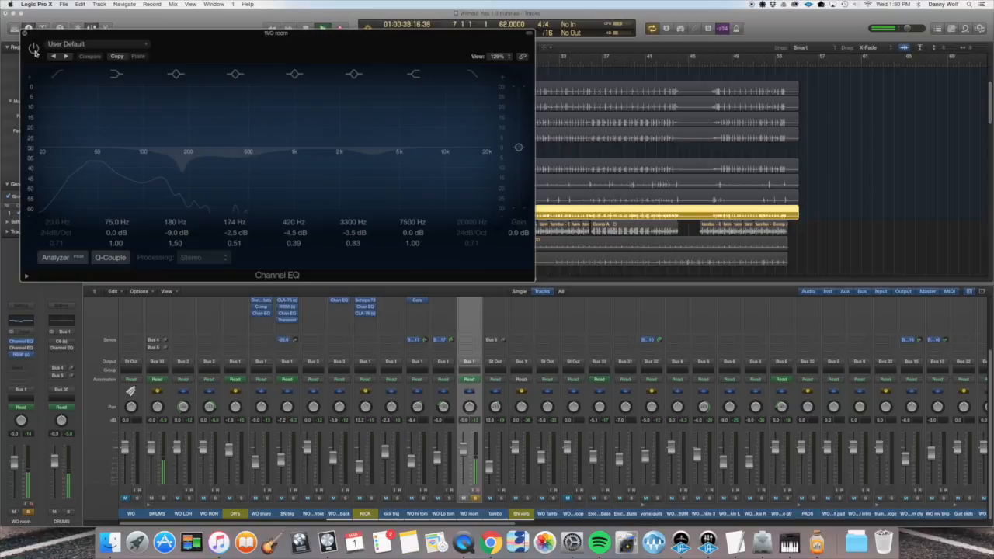
left_click(33, 49)
- Set WO room's second EQ to -10.5 dB at 180 Hz, -5.5 dB at 420 Hz and -5.0 dB at 3300 Hz, and check it against bypass
mouse_move(170, 233)
left_mouse_down()
mouse_move(171, 195)
mouse_move(170, 236)
left_mouse_up()
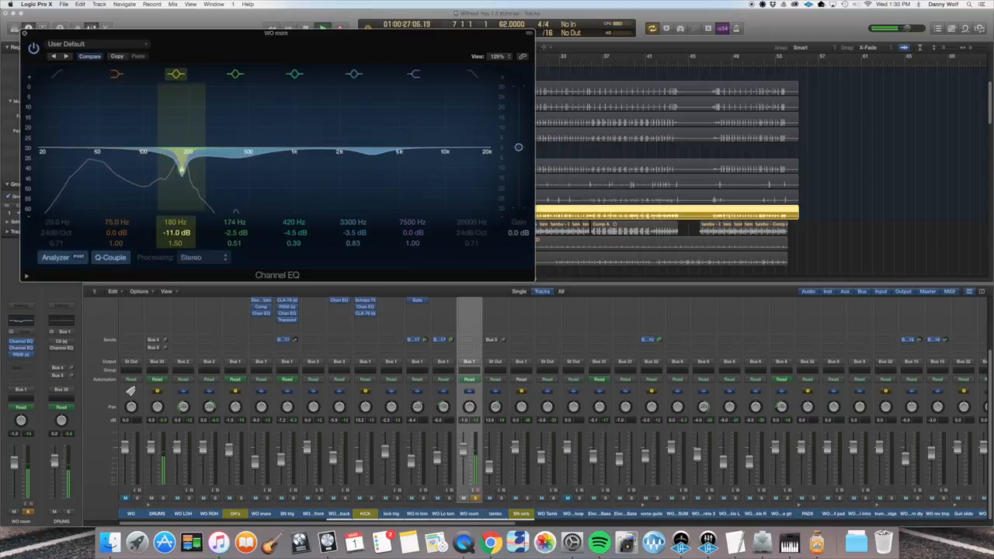
mouse_move(237, 154)
left_mouse_down()
mouse_move(237, 120)
mouse_move(237, 158)
left_mouse_up()
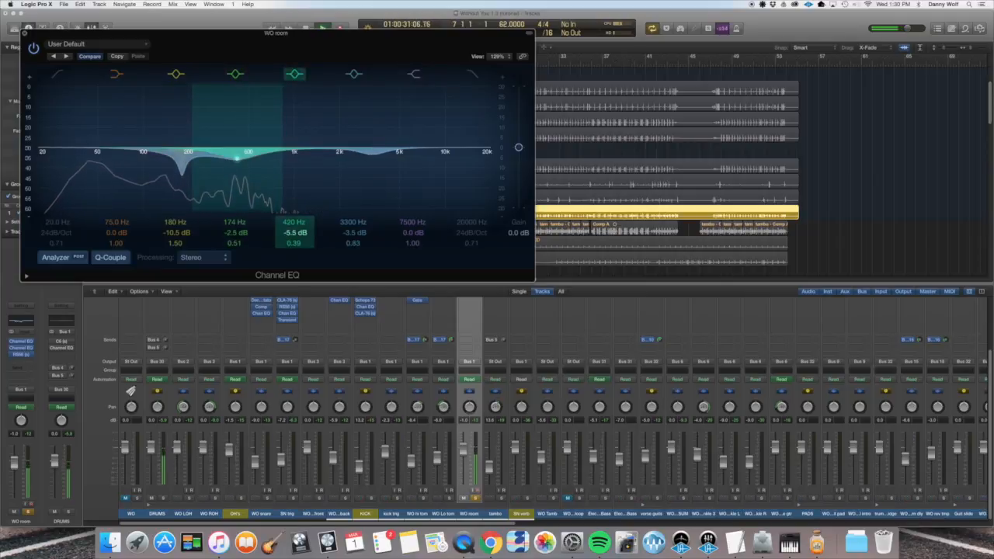
mouse_move(374, 155)
left_mouse_down()
mouse_move(372, 105)
mouse_move(372, 157)
left_mouse_up()
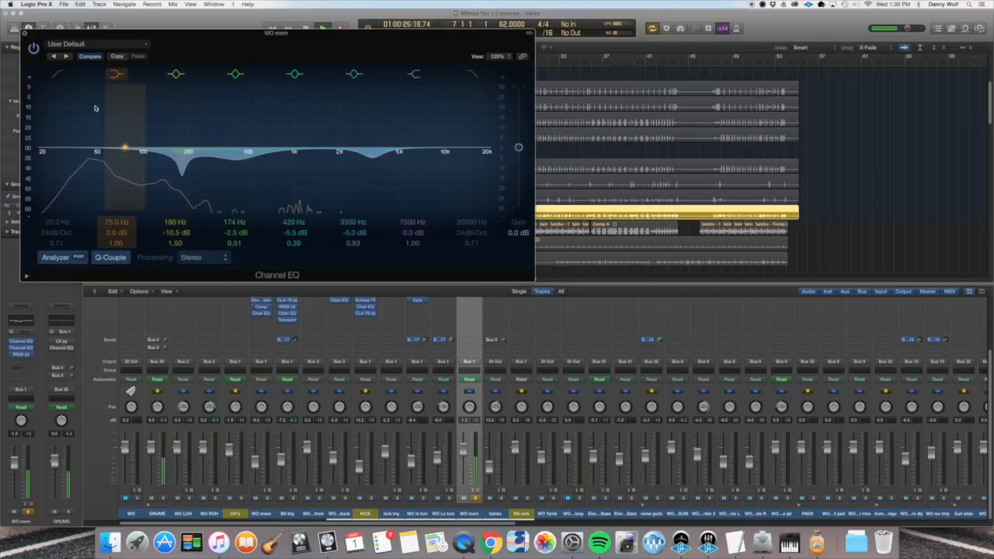
left_click(34, 48)
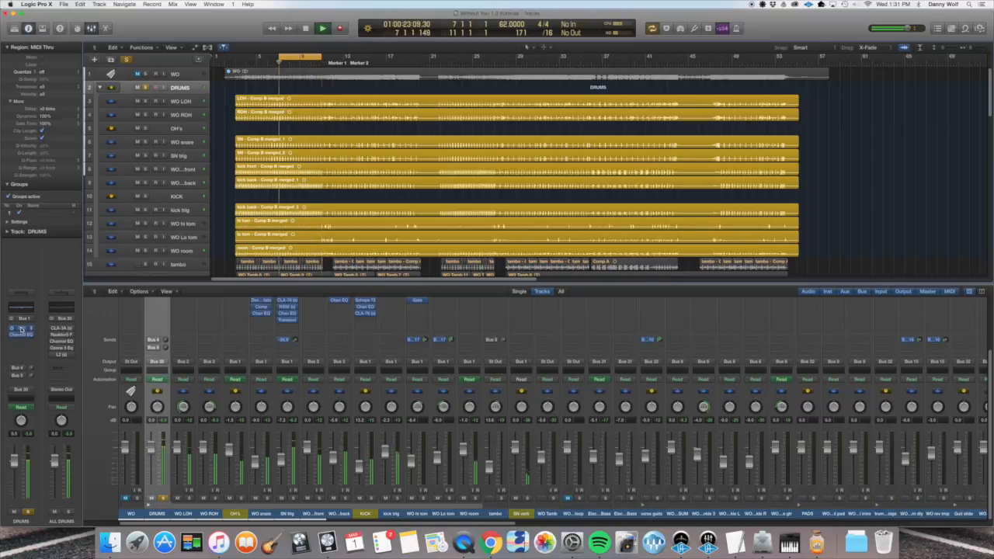
- Open the C6 on the DRUMS stack, move its window clear, and compare it bypassed and enabled during looped playback
left_click(19, 327)
left_click_drag(179, 52, 381, 129)
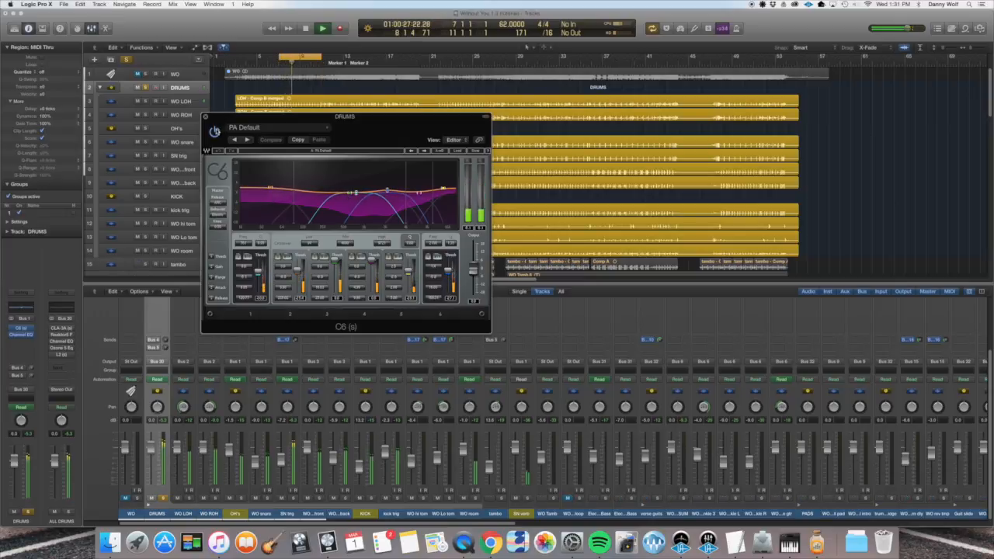
left_click(215, 131)
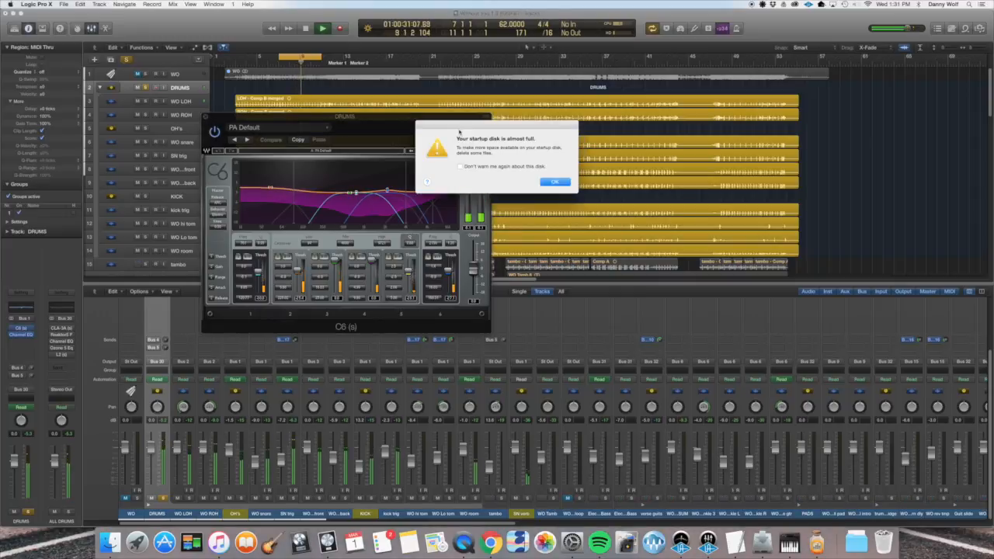
- Dismiss the startup disk warning and close the C6 window on the DRUMS stack
left_click(554, 182)
left_click(207, 116)
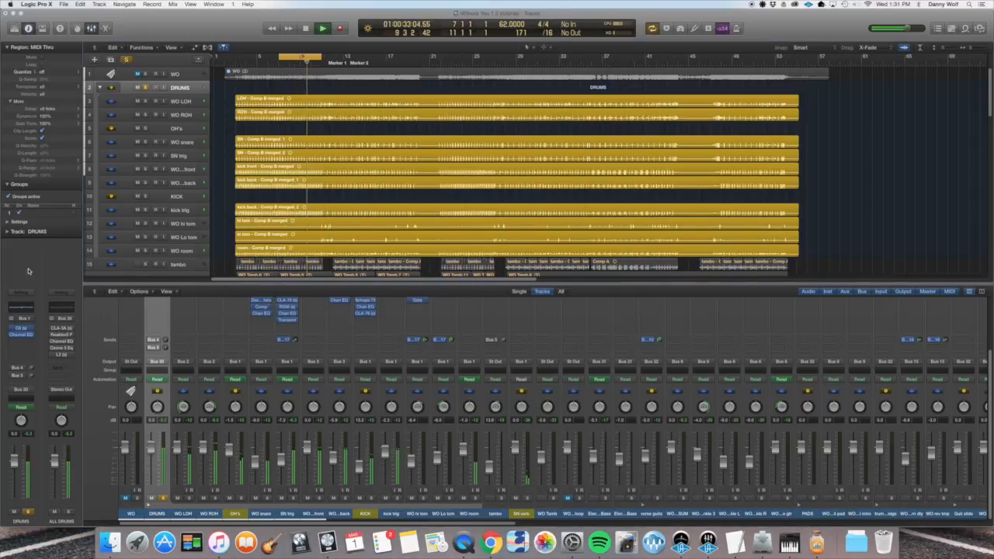
- Set the 710 Hz band of the DRUMS stack's Channel EQ to -4.0 dB and check it against bypass
left_click(20, 333)
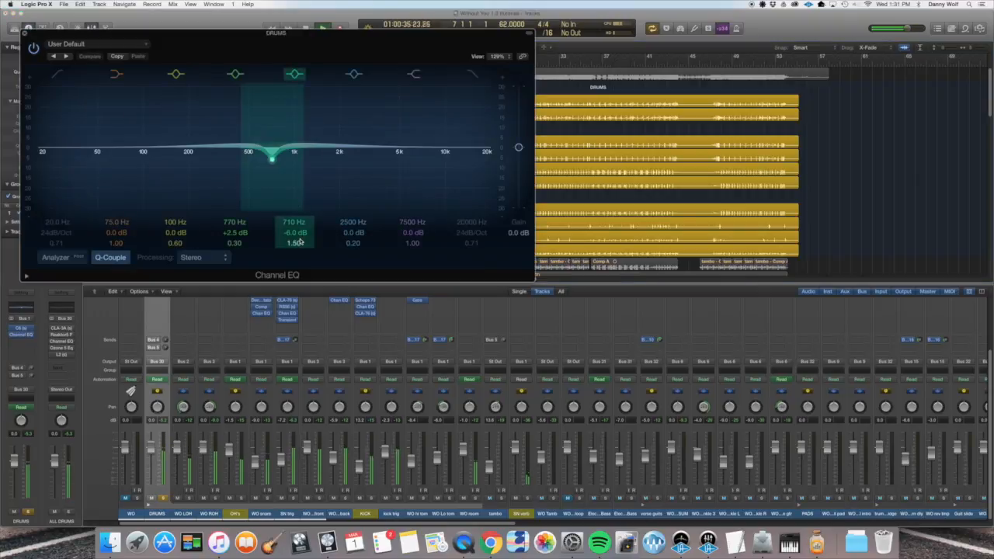
mouse_move(292, 233)
left_mouse_down()
mouse_move(291, 194)
mouse_move(291, 235)
left_mouse_up()
mouse_move(291, 235)
left_mouse_down()
mouse_move(291, 201)
mouse_move(292, 232)
left_mouse_up()
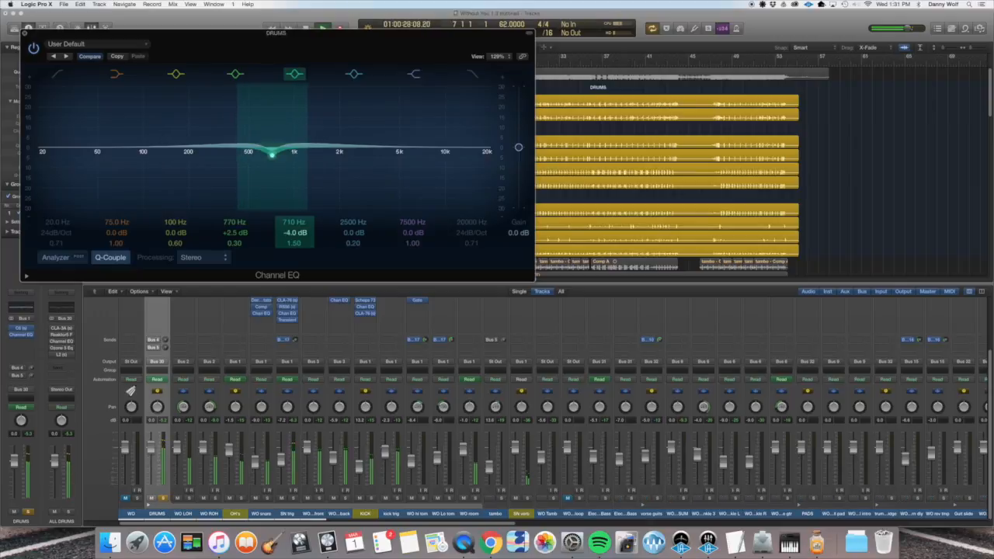
left_click(32, 48)
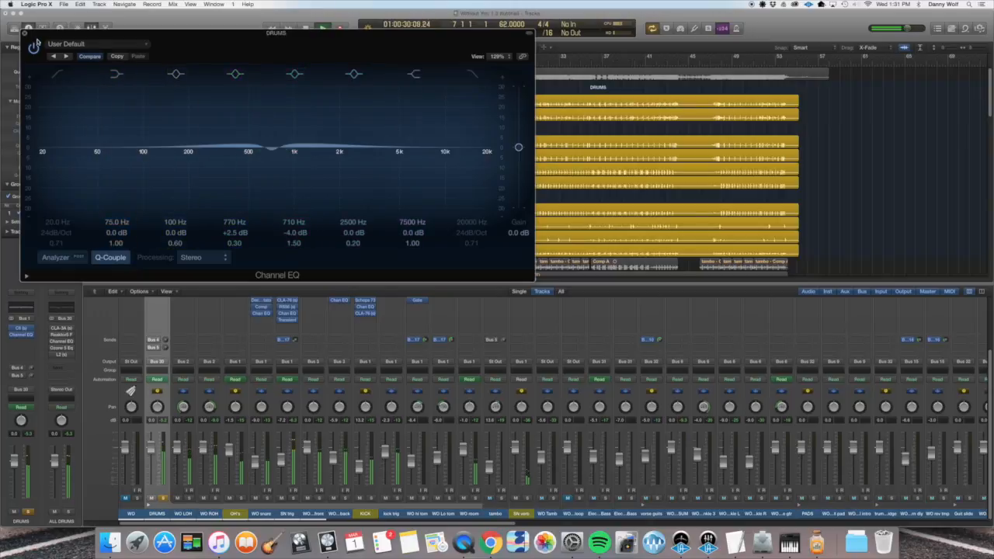
left_click(32, 48)
left_click(25, 33)
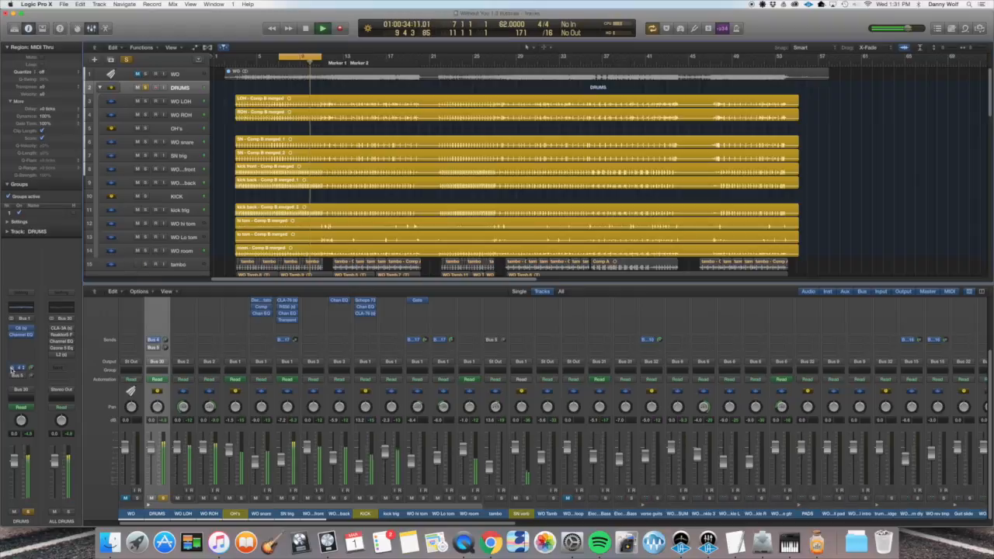
- Open the Renaissance Axx on the drum comp bus and compare the mix with the bus muted and unmuted
left_click(18, 368)
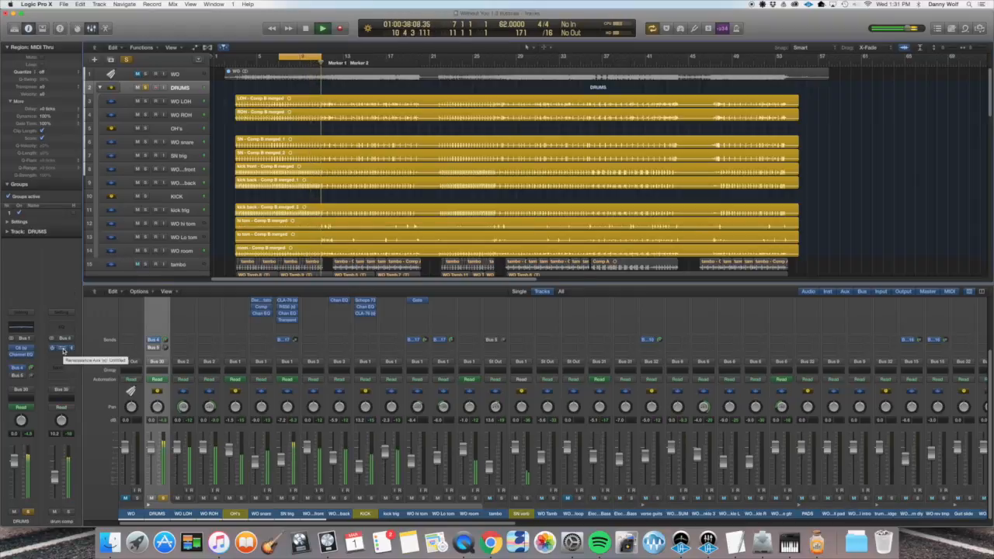
left_click(64, 350)
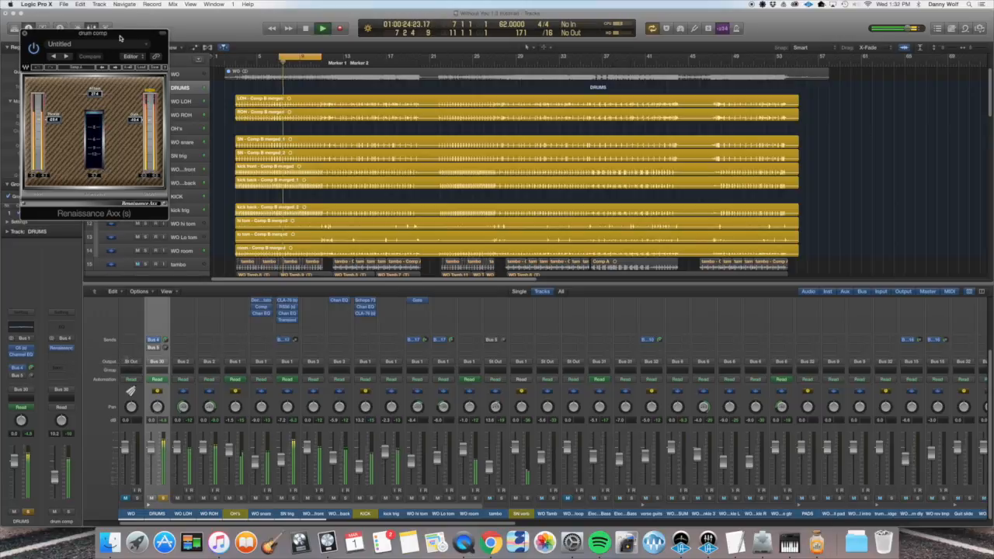
left_click_drag(121, 37, 317, 173)
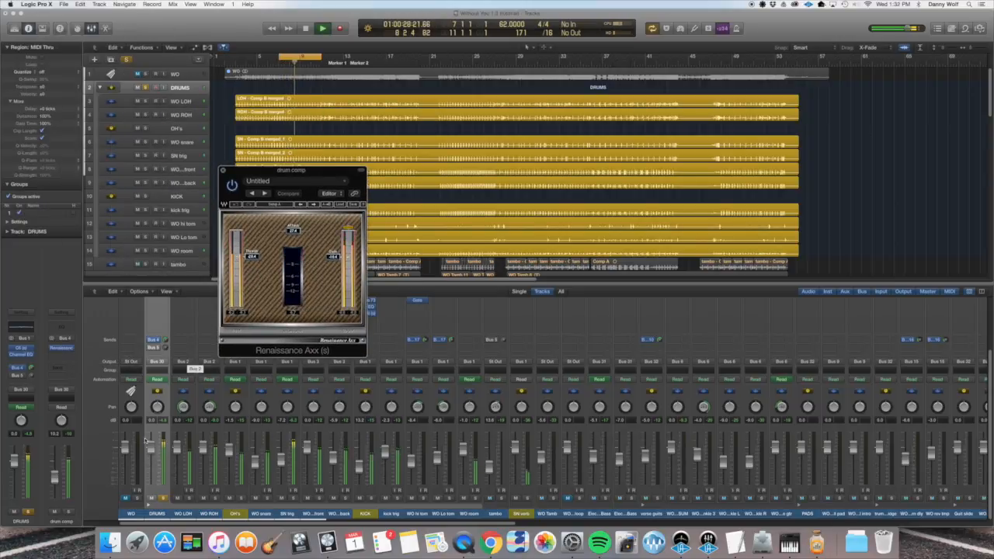
left_click(52, 513)
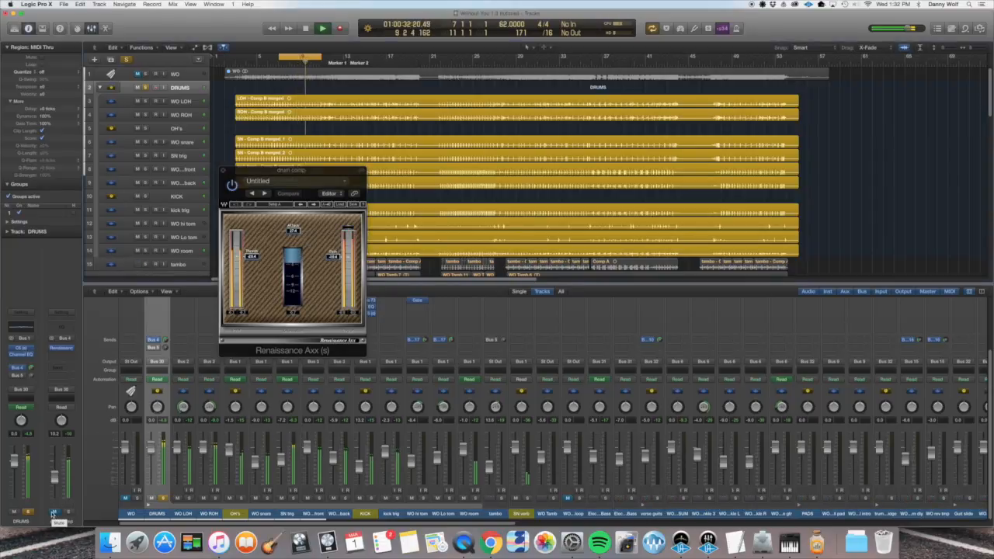
left_click(52, 514)
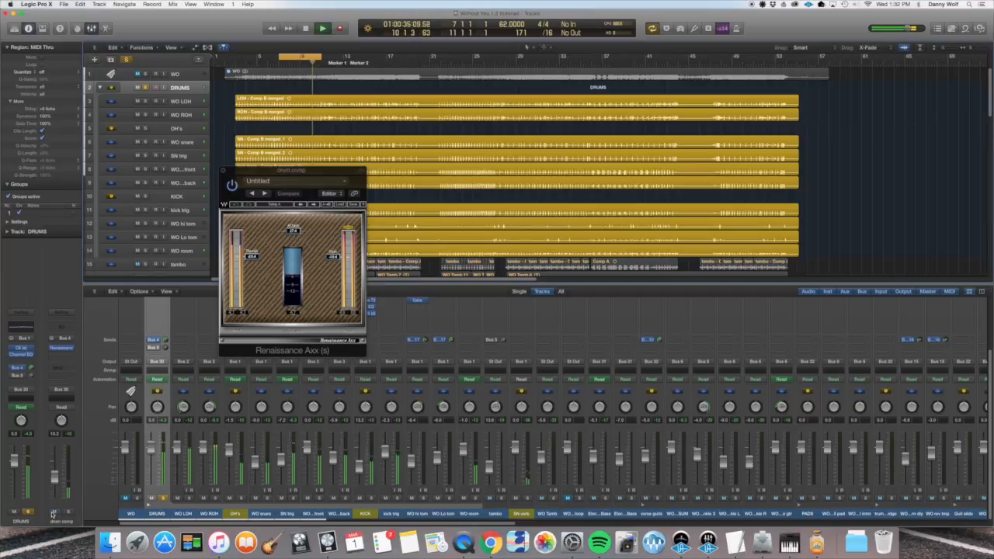
- Replace the Renaissance Axx window with the DRUM verb bus's UAD Ocean Way Studios and audition the reverb at different bus levels
left_click(18, 376)
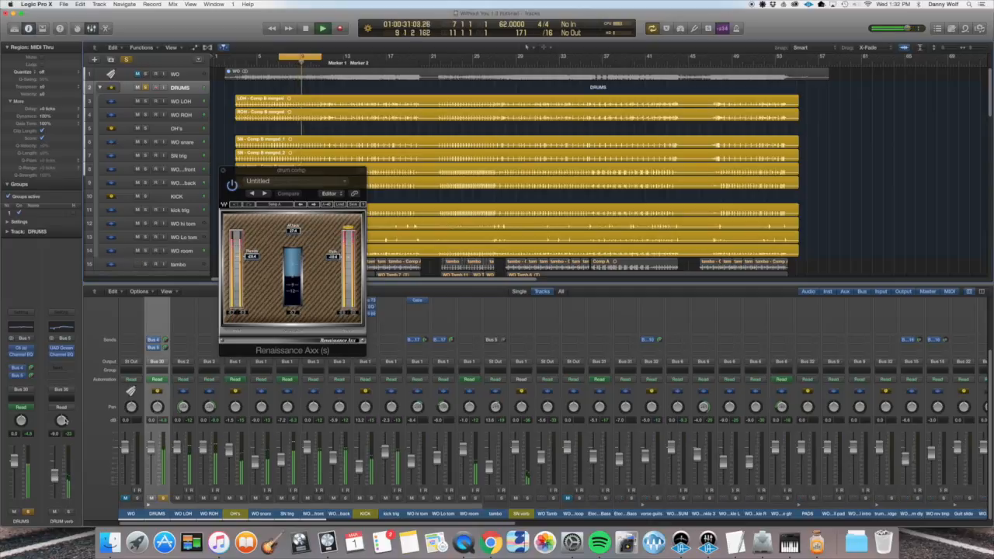
left_click(60, 351)
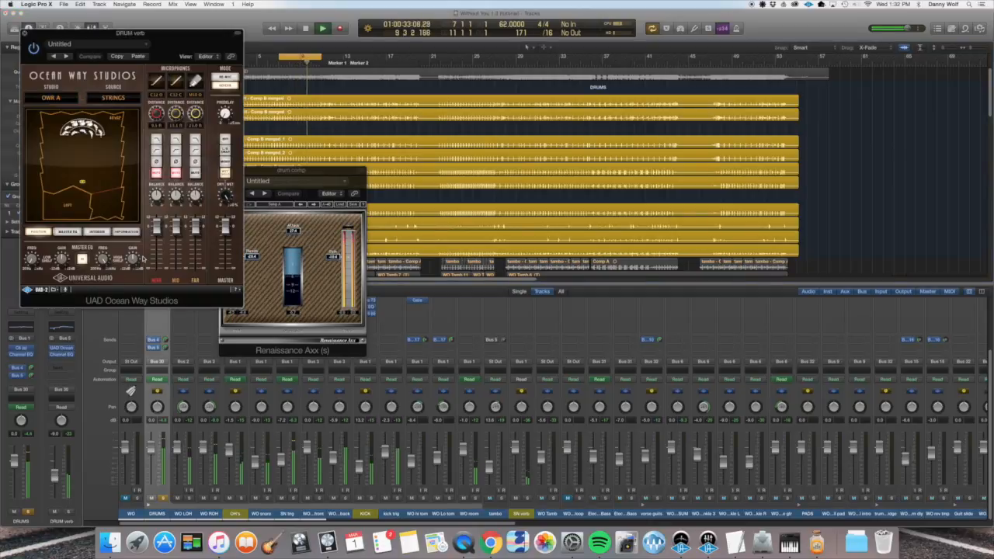
left_click_drag(293, 177, 376, 242)
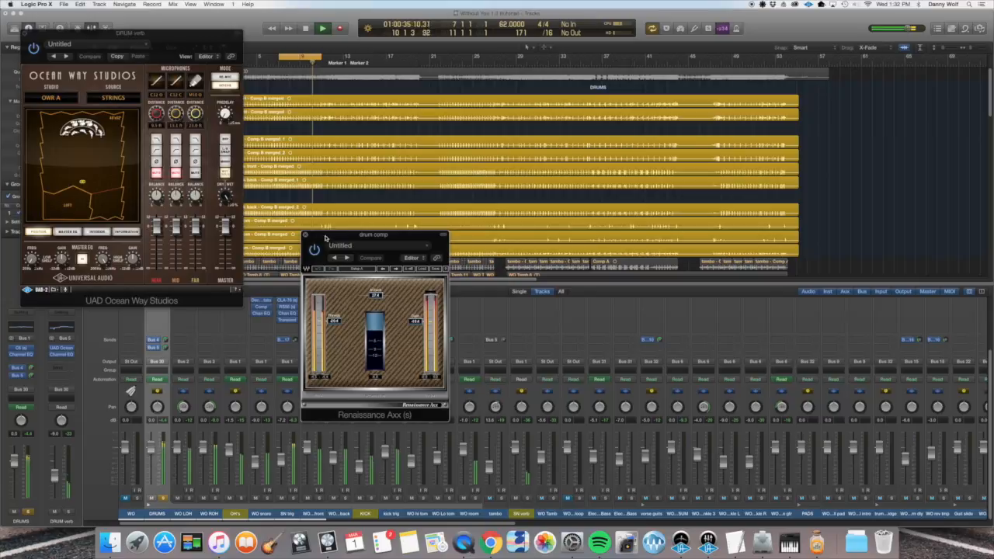
left_click(305, 237)
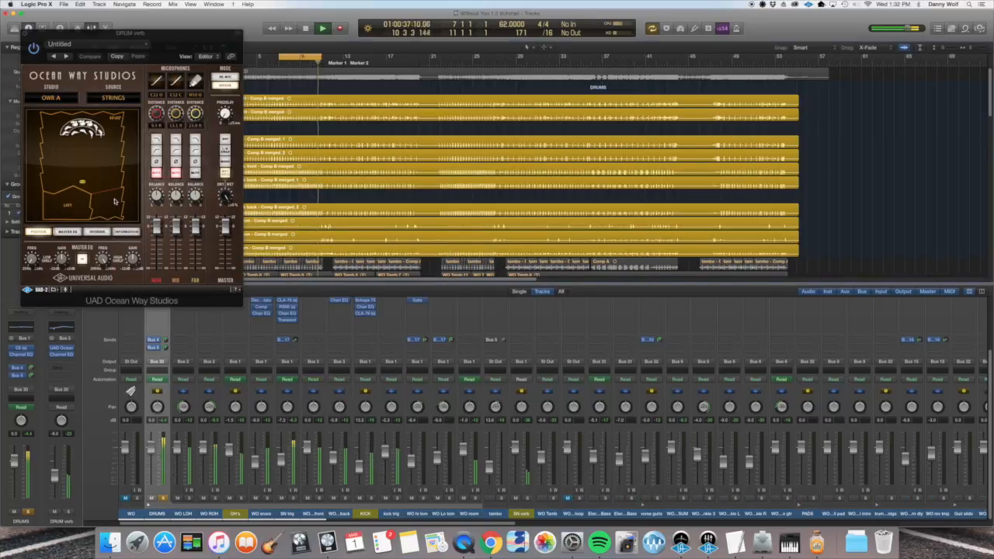
left_click_drag(163, 43, 307, 151)
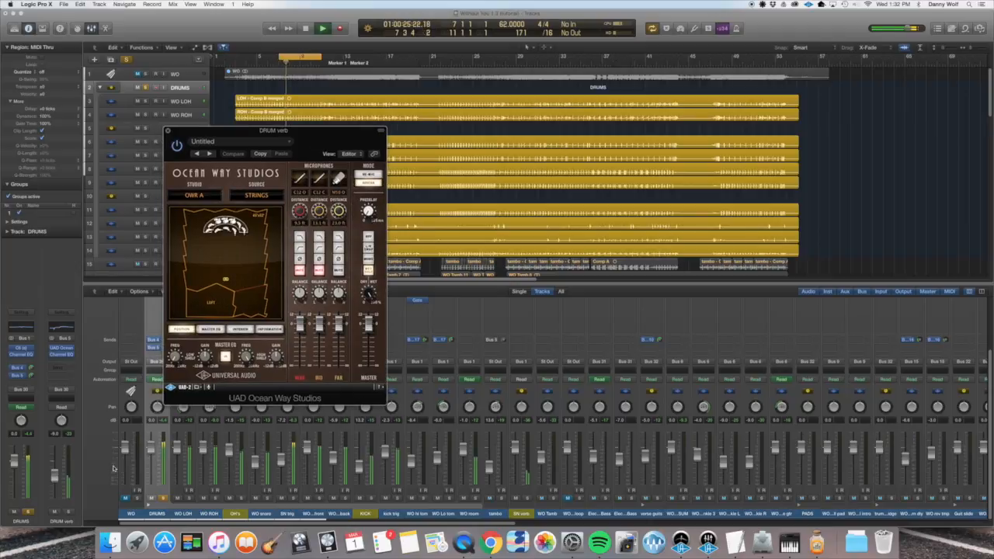
mouse_move(55, 477)
left_mouse_down()
mouse_move(57, 444)
mouse_move(56, 471)
left_mouse_up()
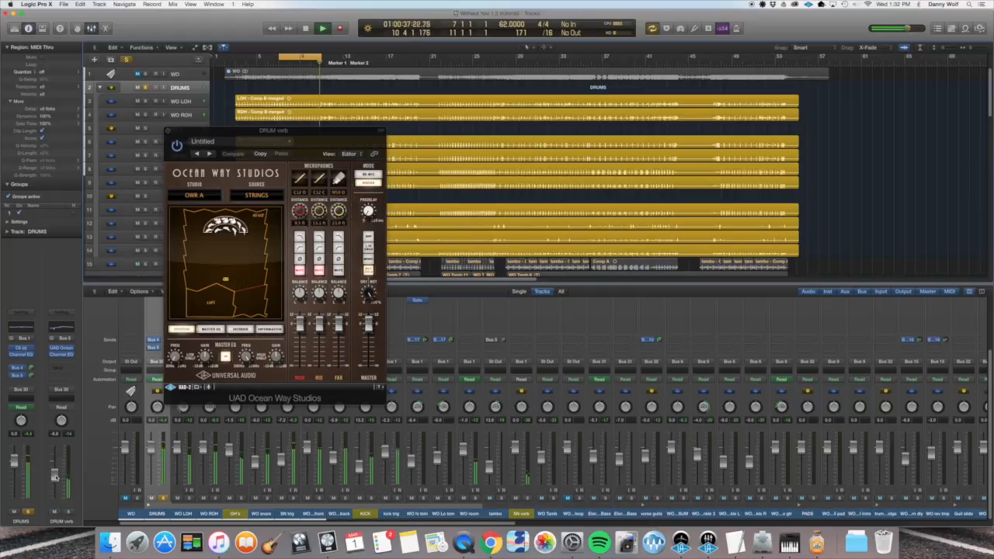
left_click(169, 133)
- Open the DRUM verb bus's Channel EQ and compare it bypassed and enabled during looped playback
left_click(60, 356)
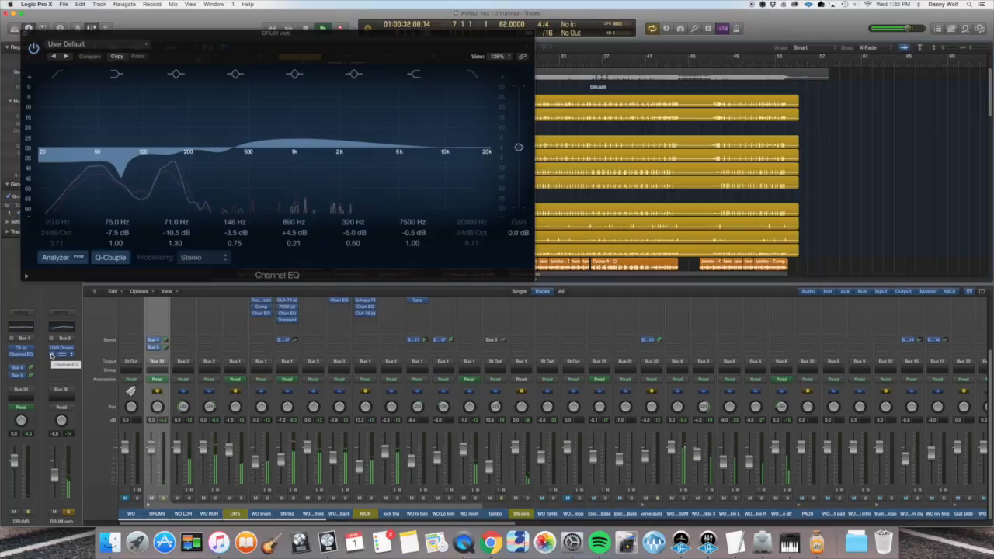
left_click(52, 356)
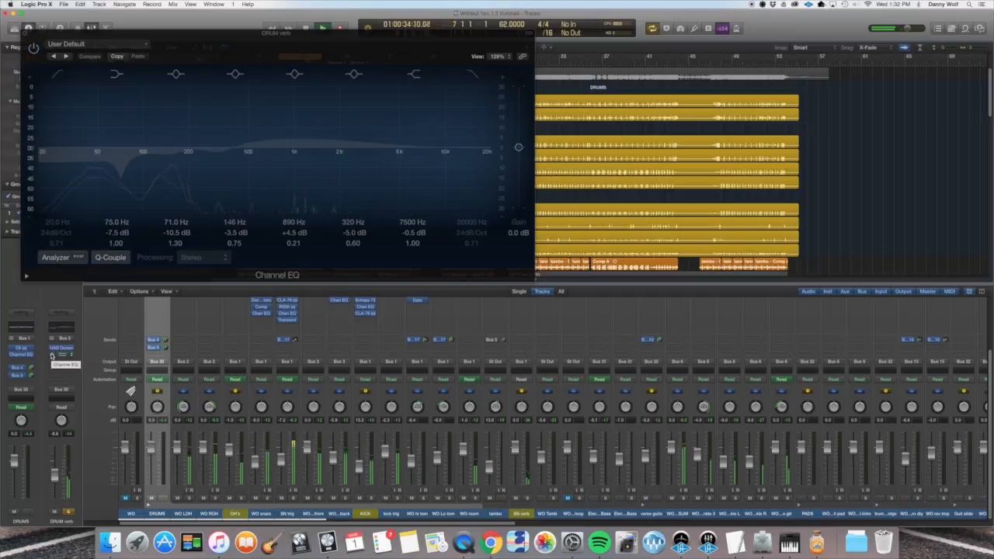
left_click(52, 356)
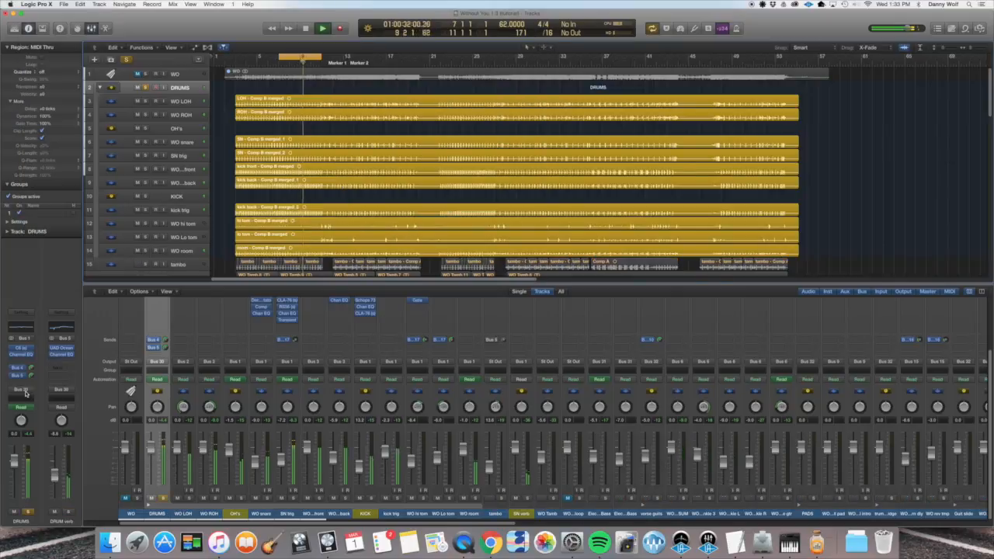
- Review the DRUMS stack's drum comp and DRUM verb sends, and bring up its ALL DRUMS output bus
left_click(20, 368)
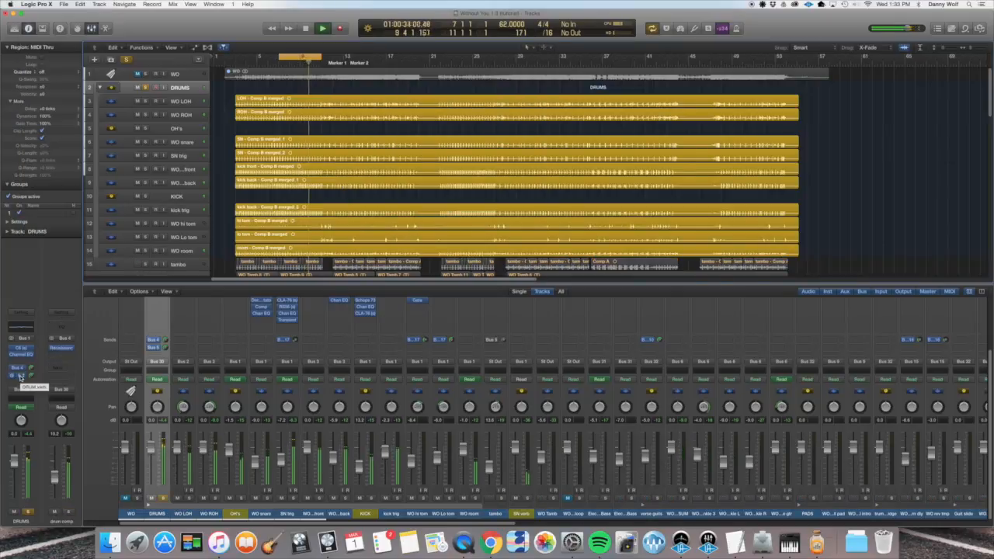
left_click(20, 375)
left_click(27, 391)
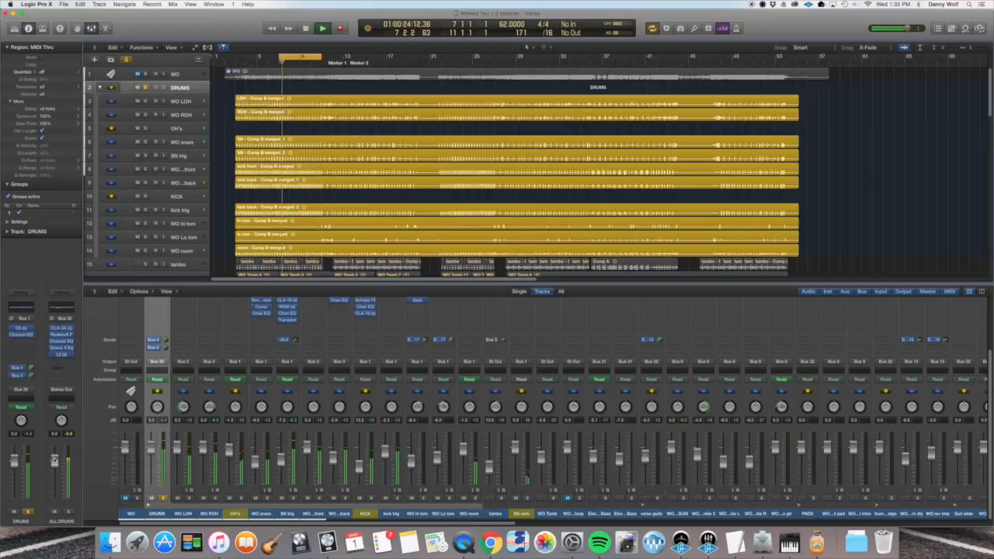
- Inspect the CLA-3A with its Drum Group preset on the ALL DRUMS bus, then close its window
left_click(60, 330)
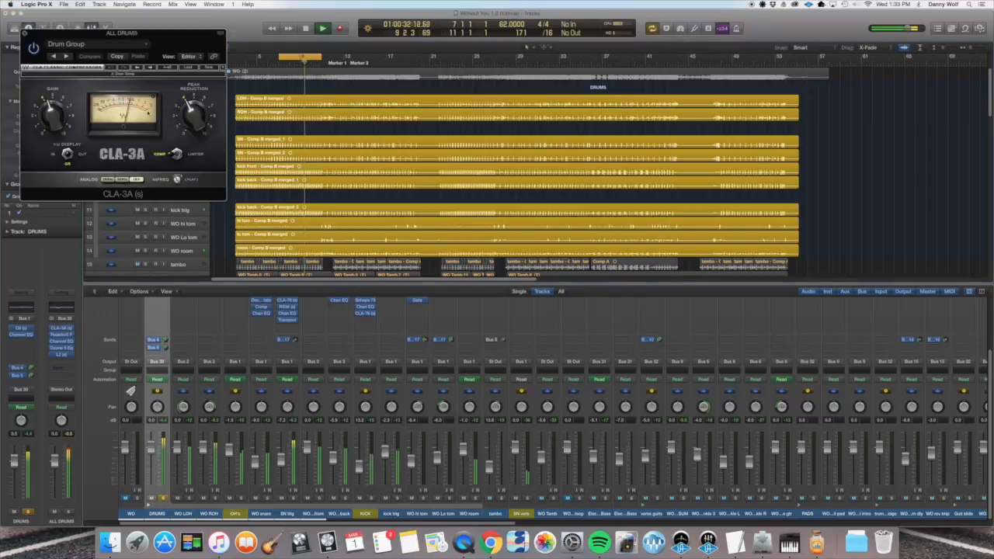
left_click_drag(120, 31, 192, 81)
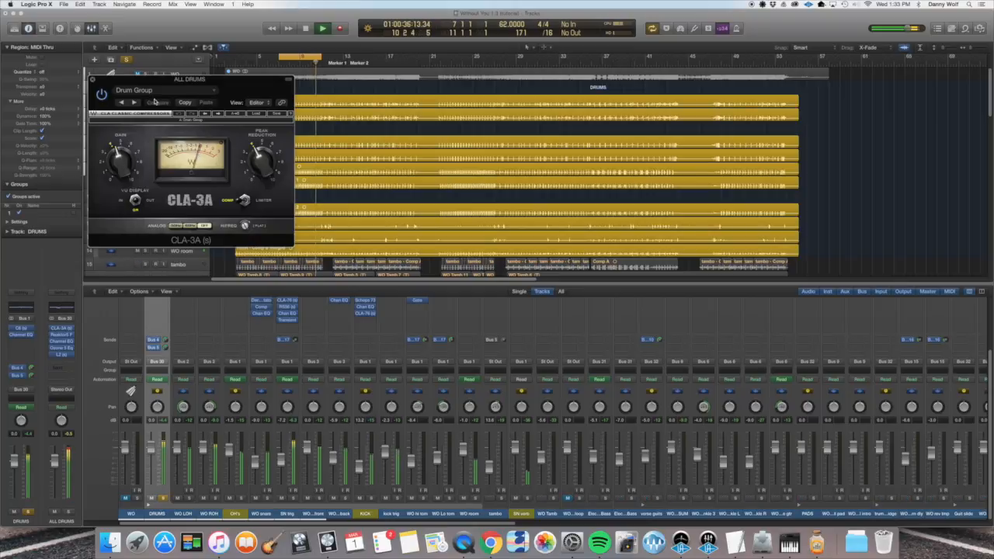
left_click(93, 80)
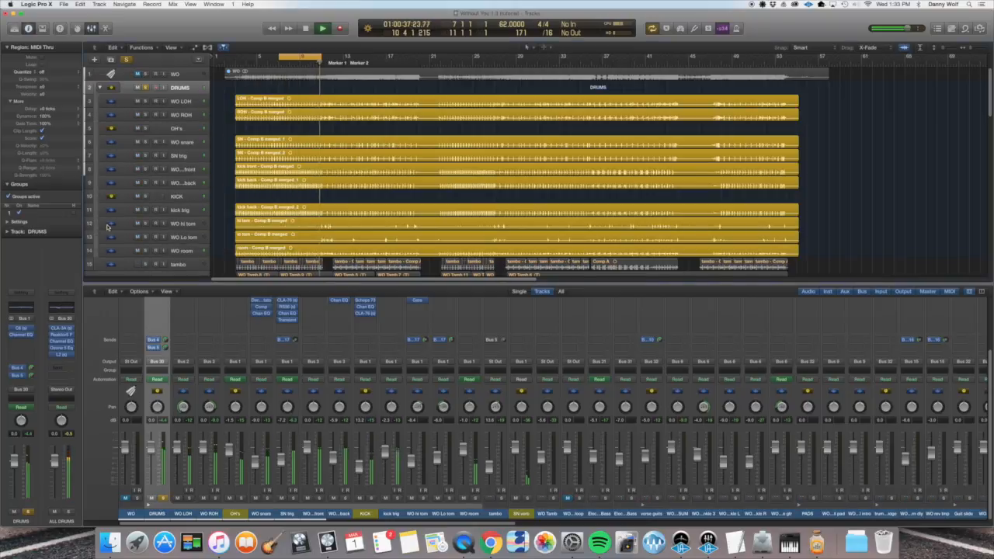
- Inspect the Reaktor5 FX Fordist distortion and the Channel EQ on the ALL DRUMS bus during looped playback
left_click(61, 334)
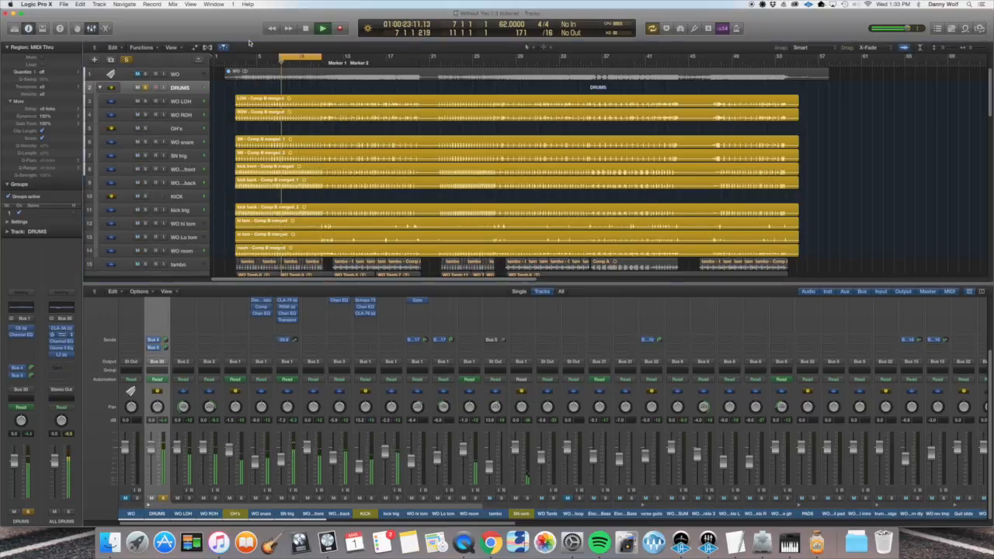
left_click_drag(487, 133, 410, 149)
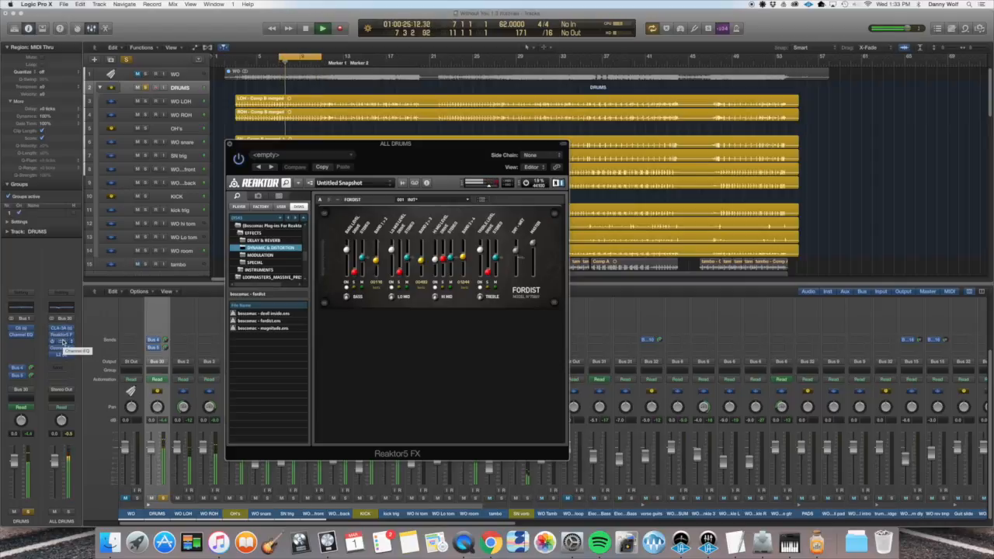
left_click(61, 342)
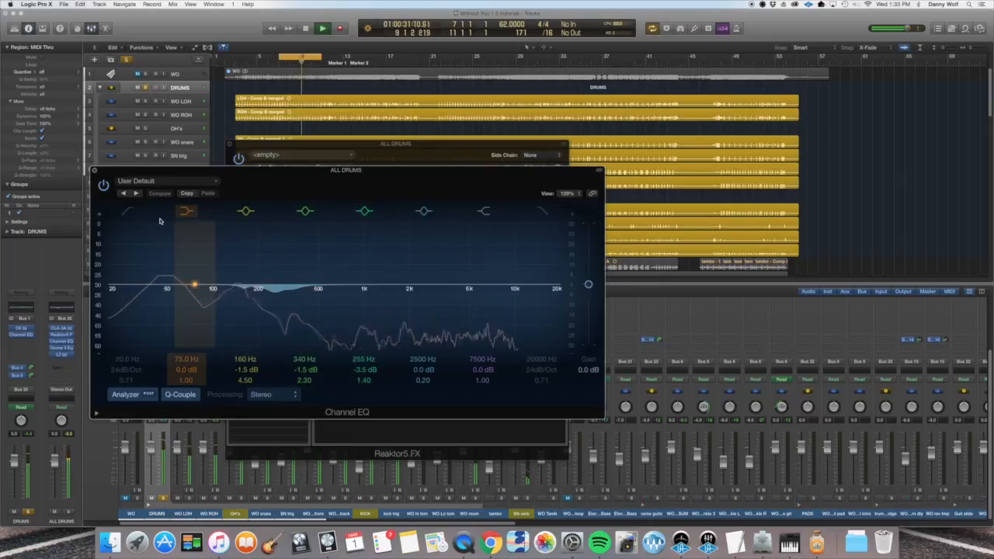
left_click(61, 342)
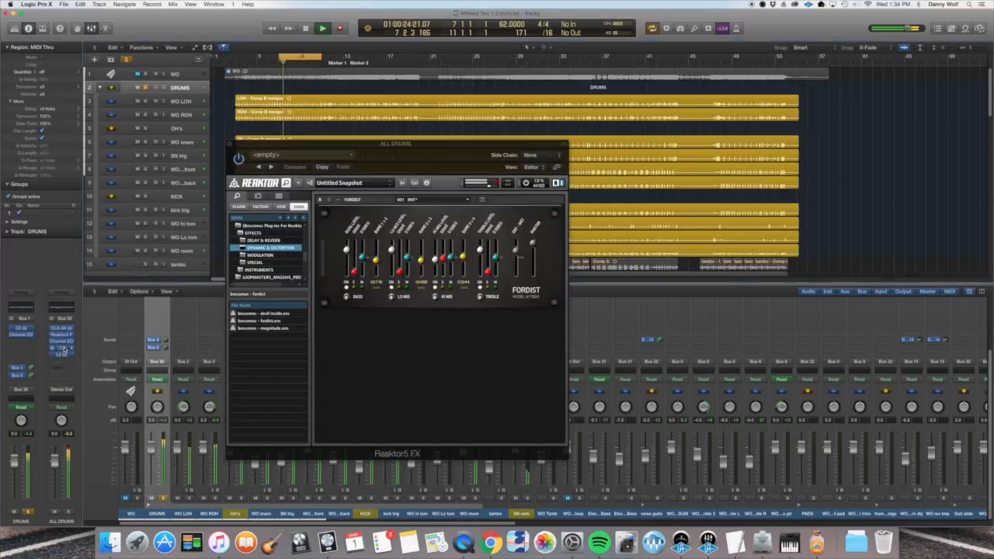
- Inspect the Ozone 5 Equalizer and the L2 limiter on the ALL DRUMS bus, and close all open plug-in windows
left_click(64, 349)
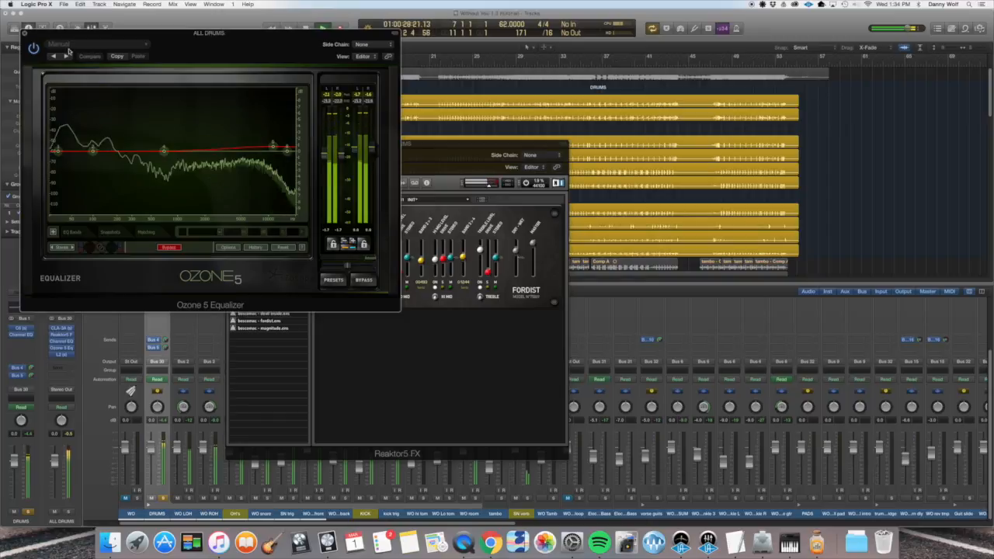
left_click(30, 36)
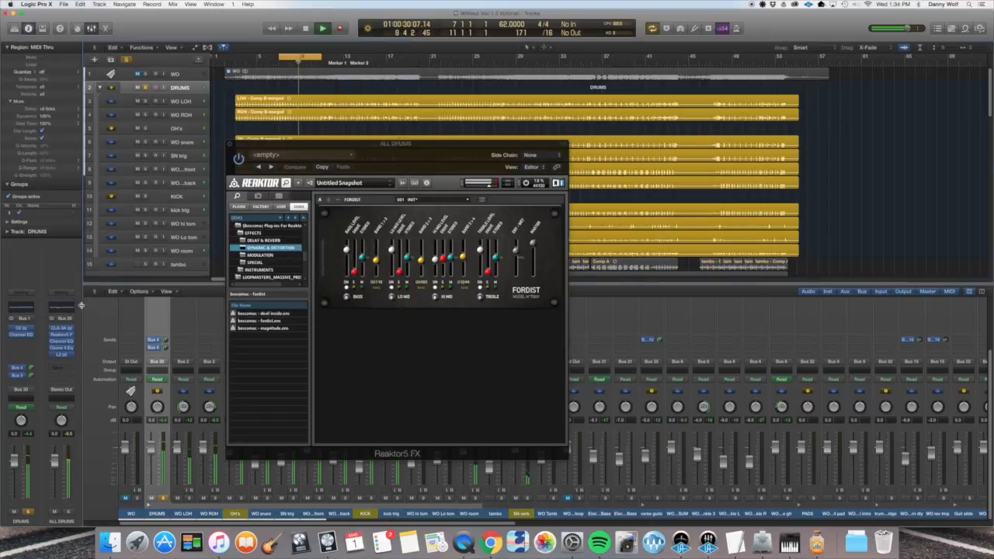
left_click(62, 355)
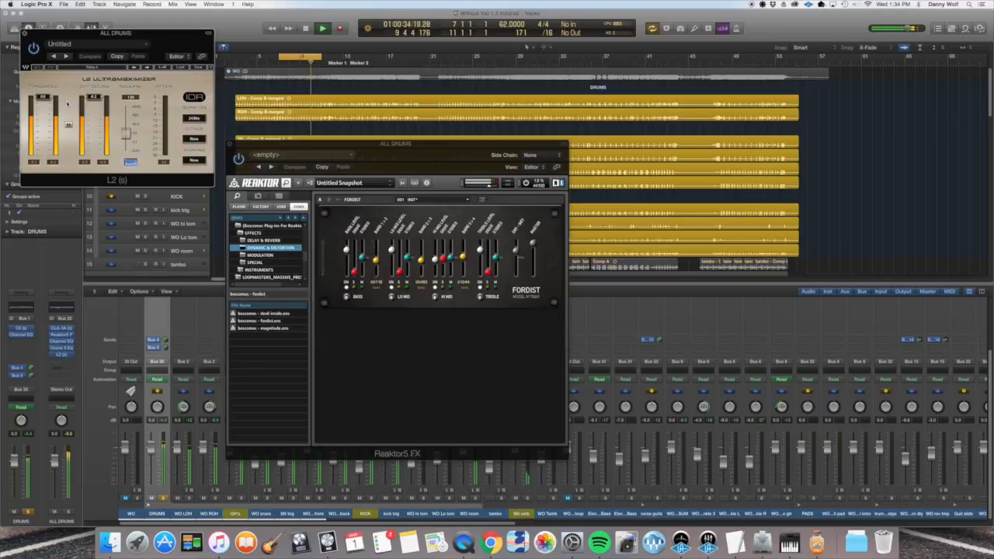
left_click(26, 35)
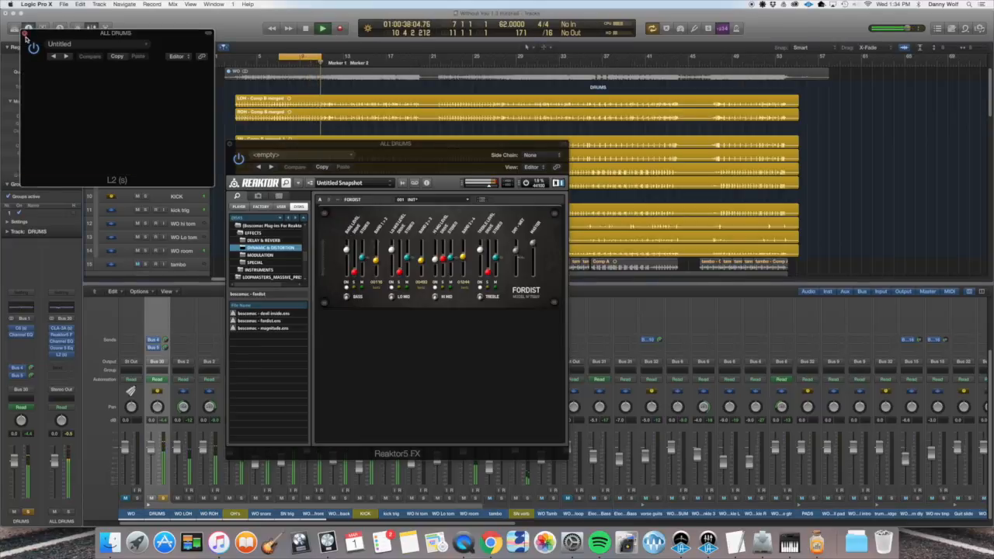
left_click(230, 144)
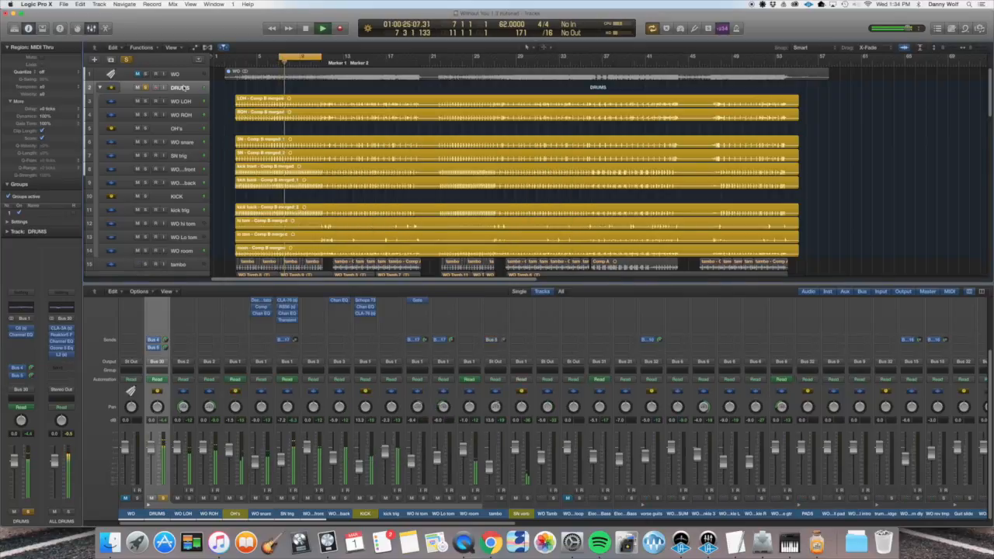
- Unsolo the DRUMS stack to hear it within the full mix, then stop playback
left_click(143, 88)
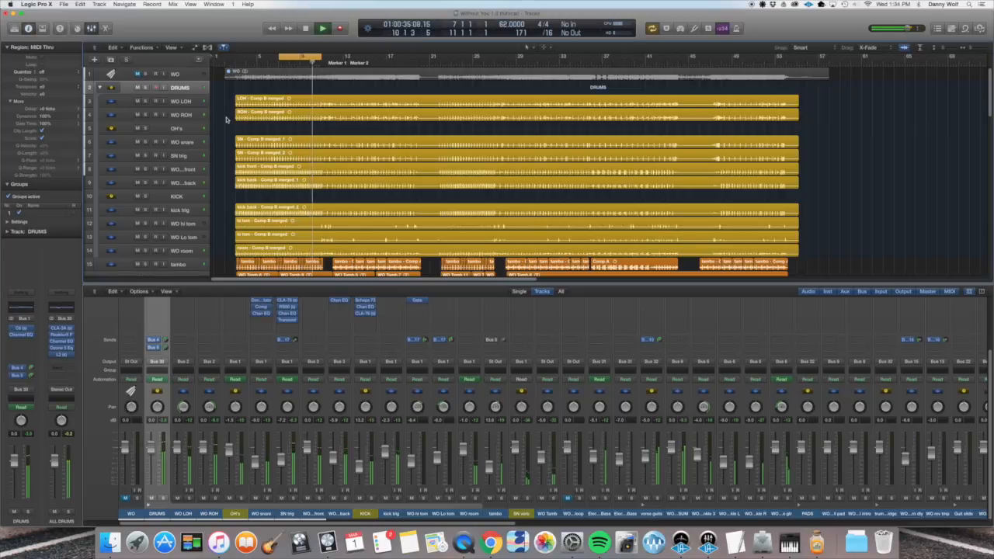
key("space")
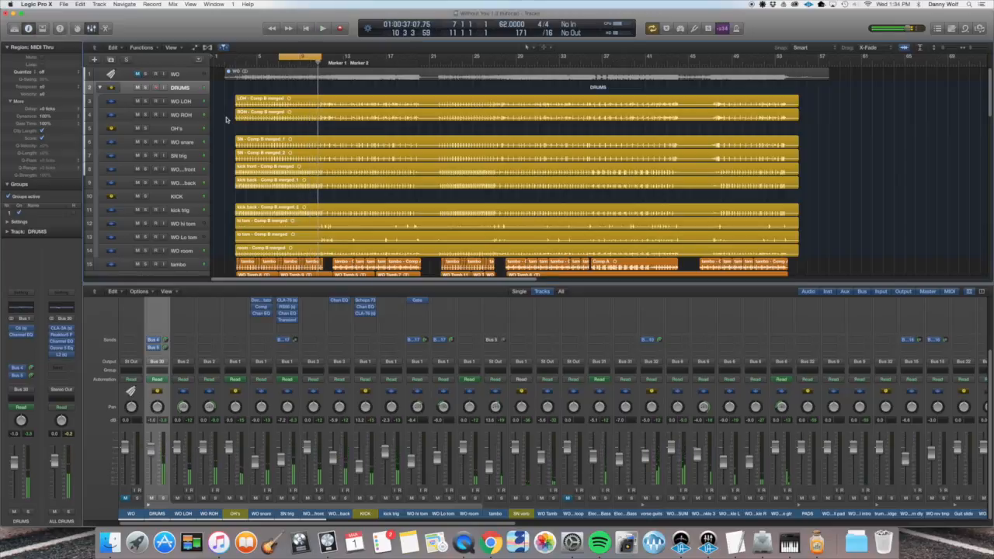